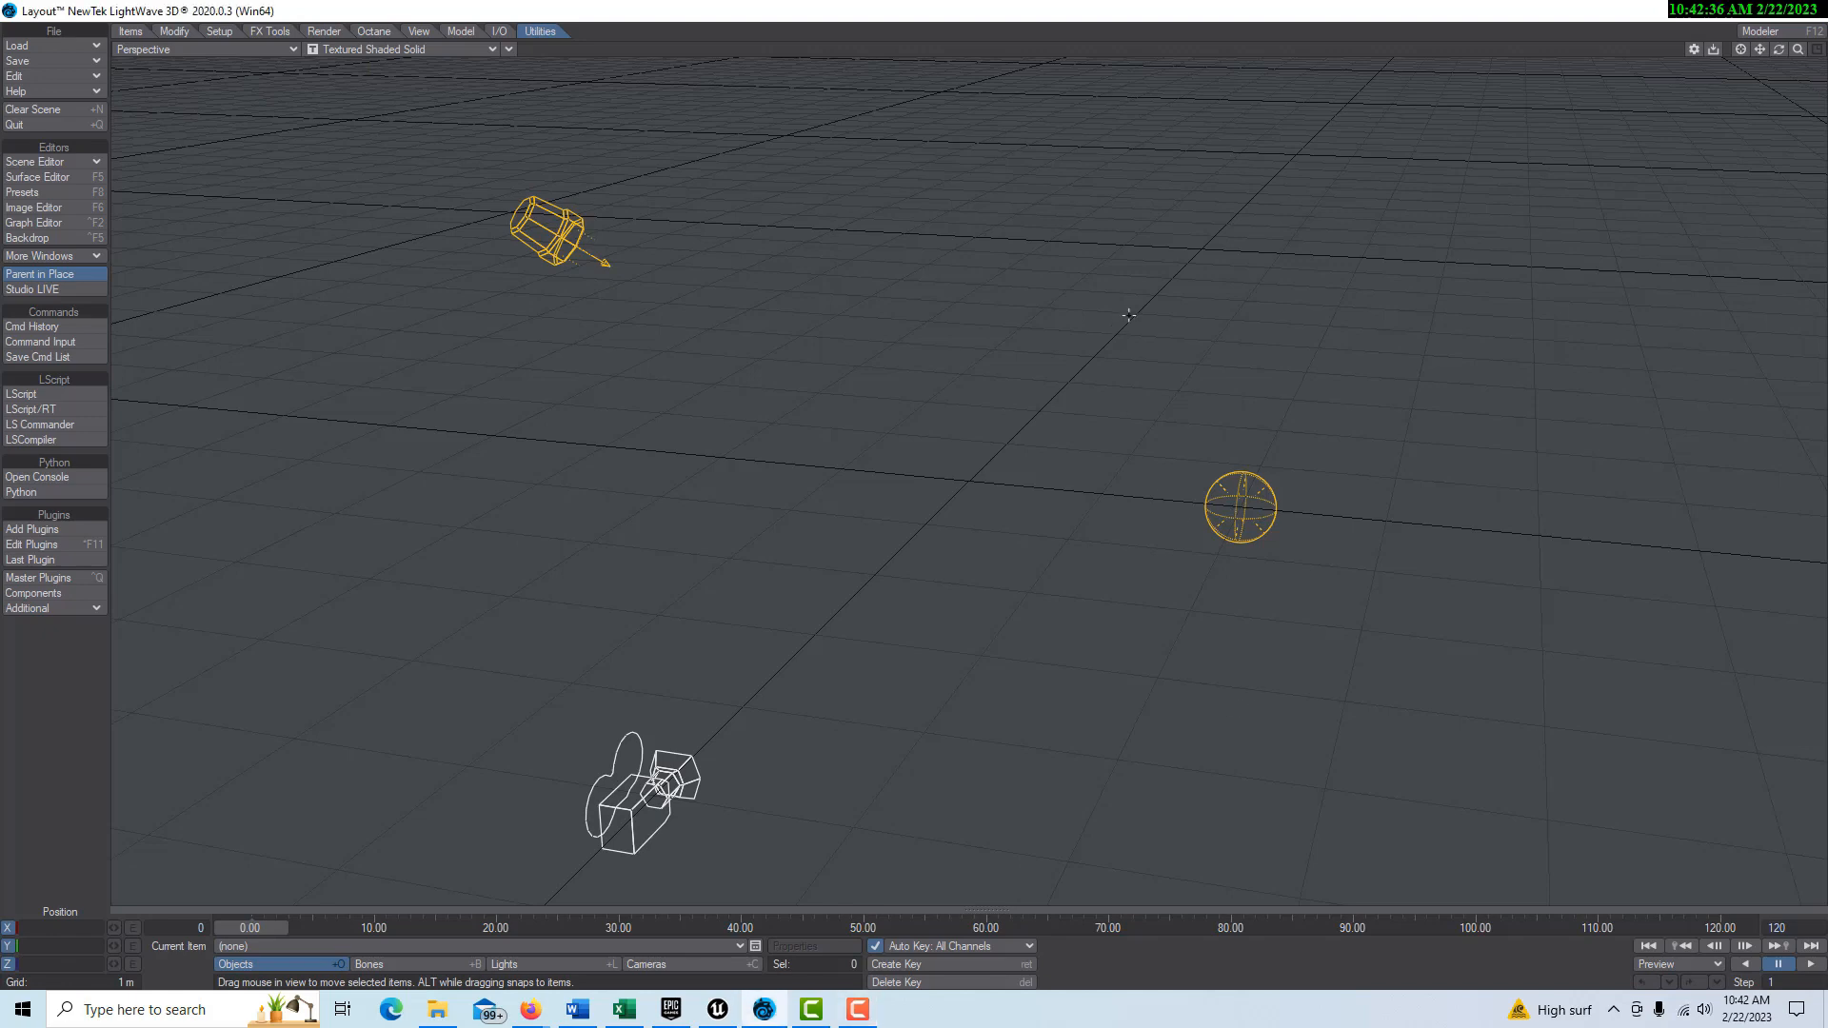
Step: Create a 1 m cube centred at the origin with one segment on each axis
left_click_drag(1776, 49, 1777, 95)
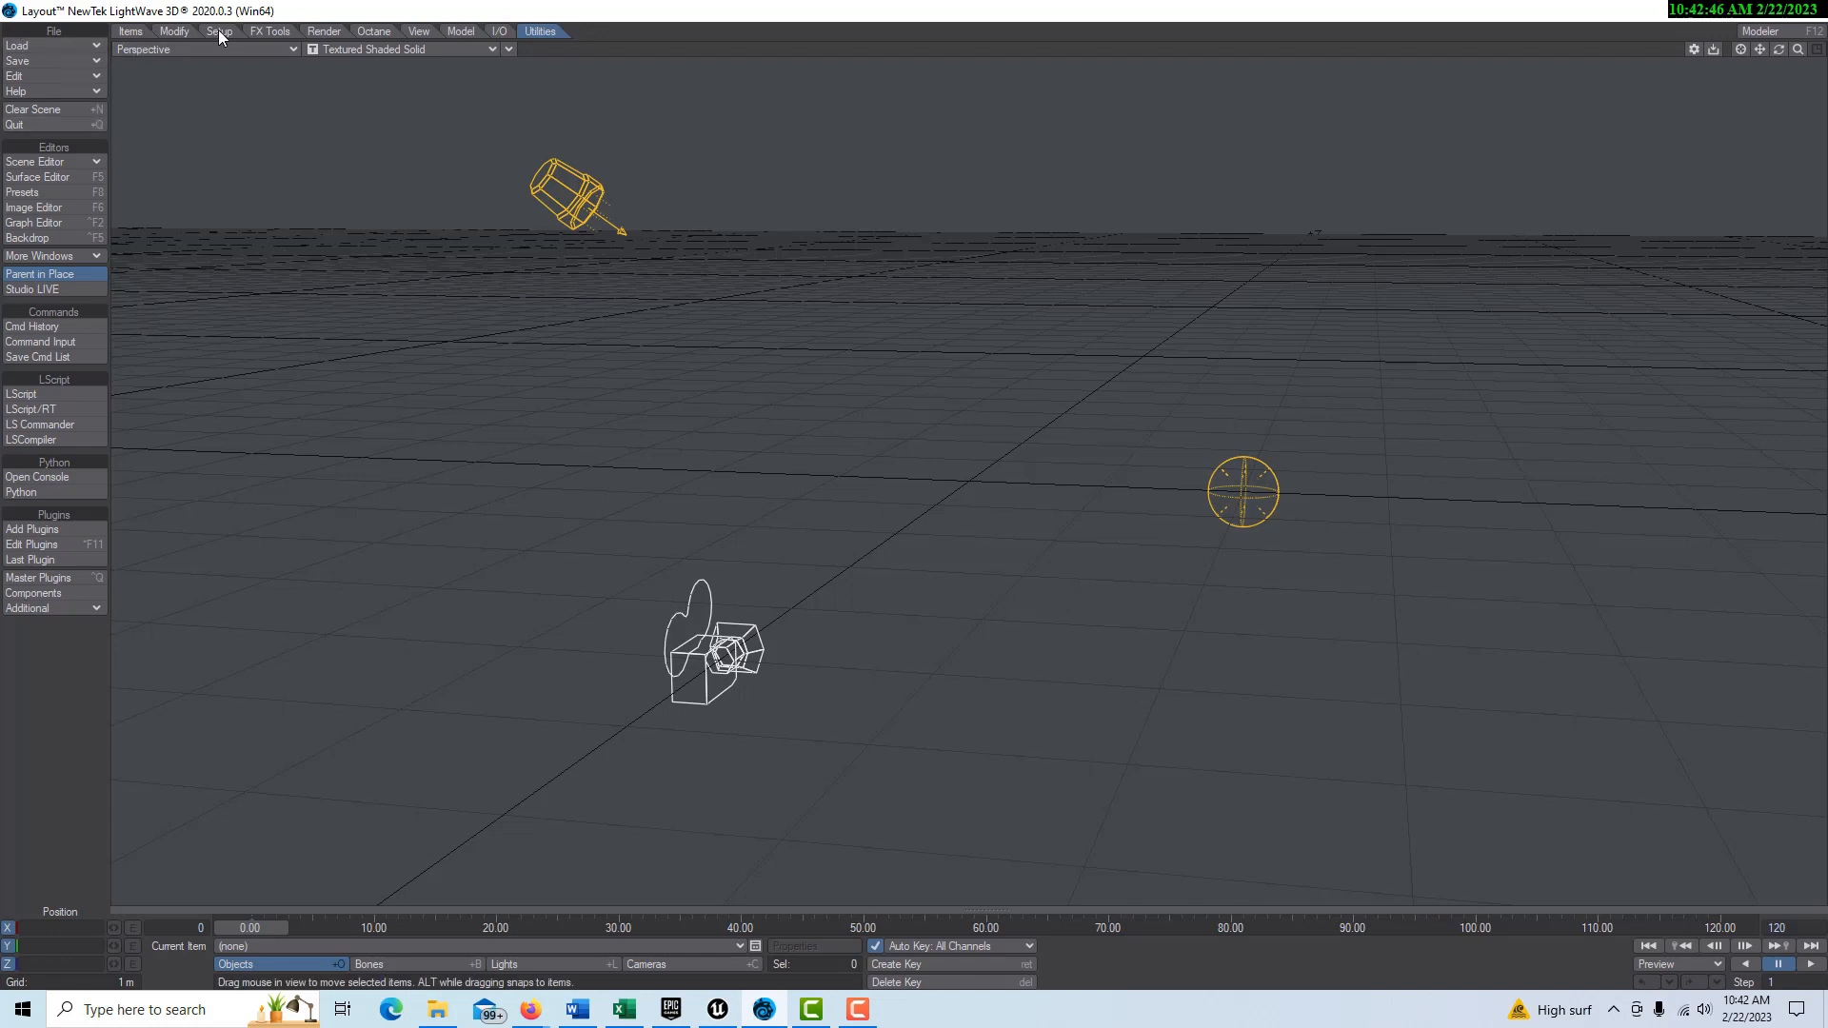
left_click(458, 32)
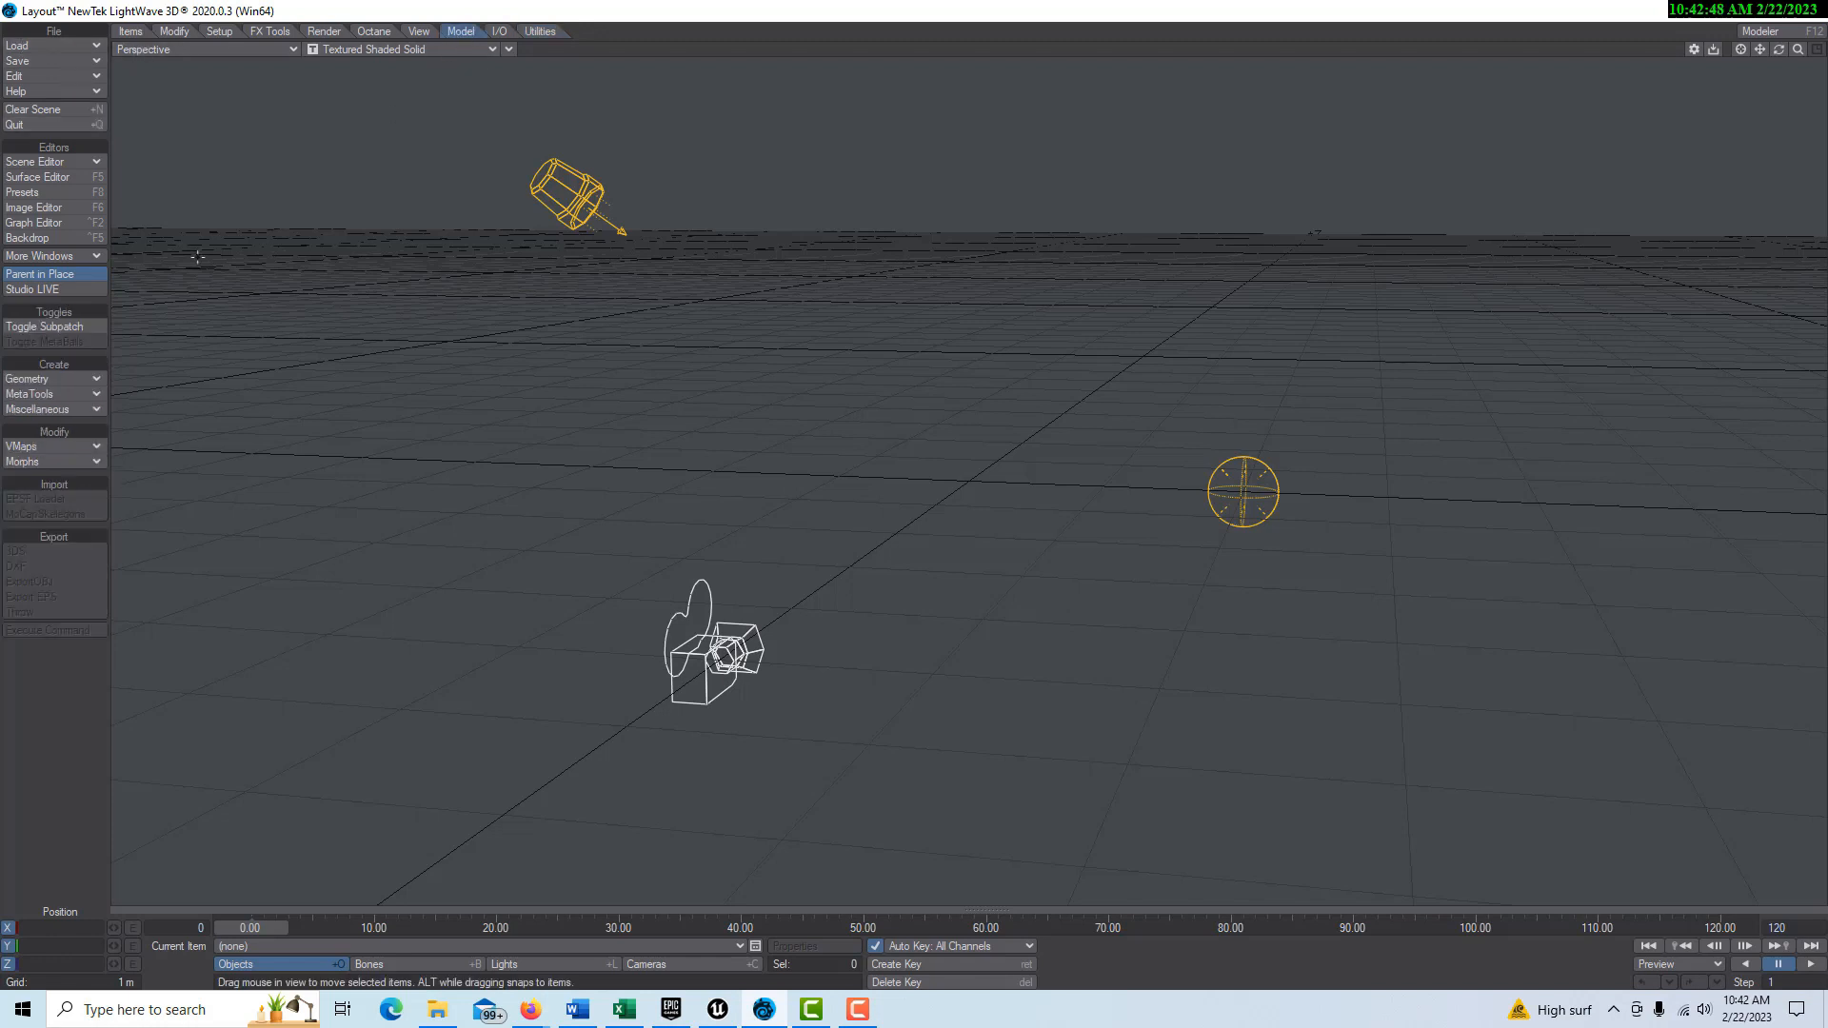
left_click(42, 379)
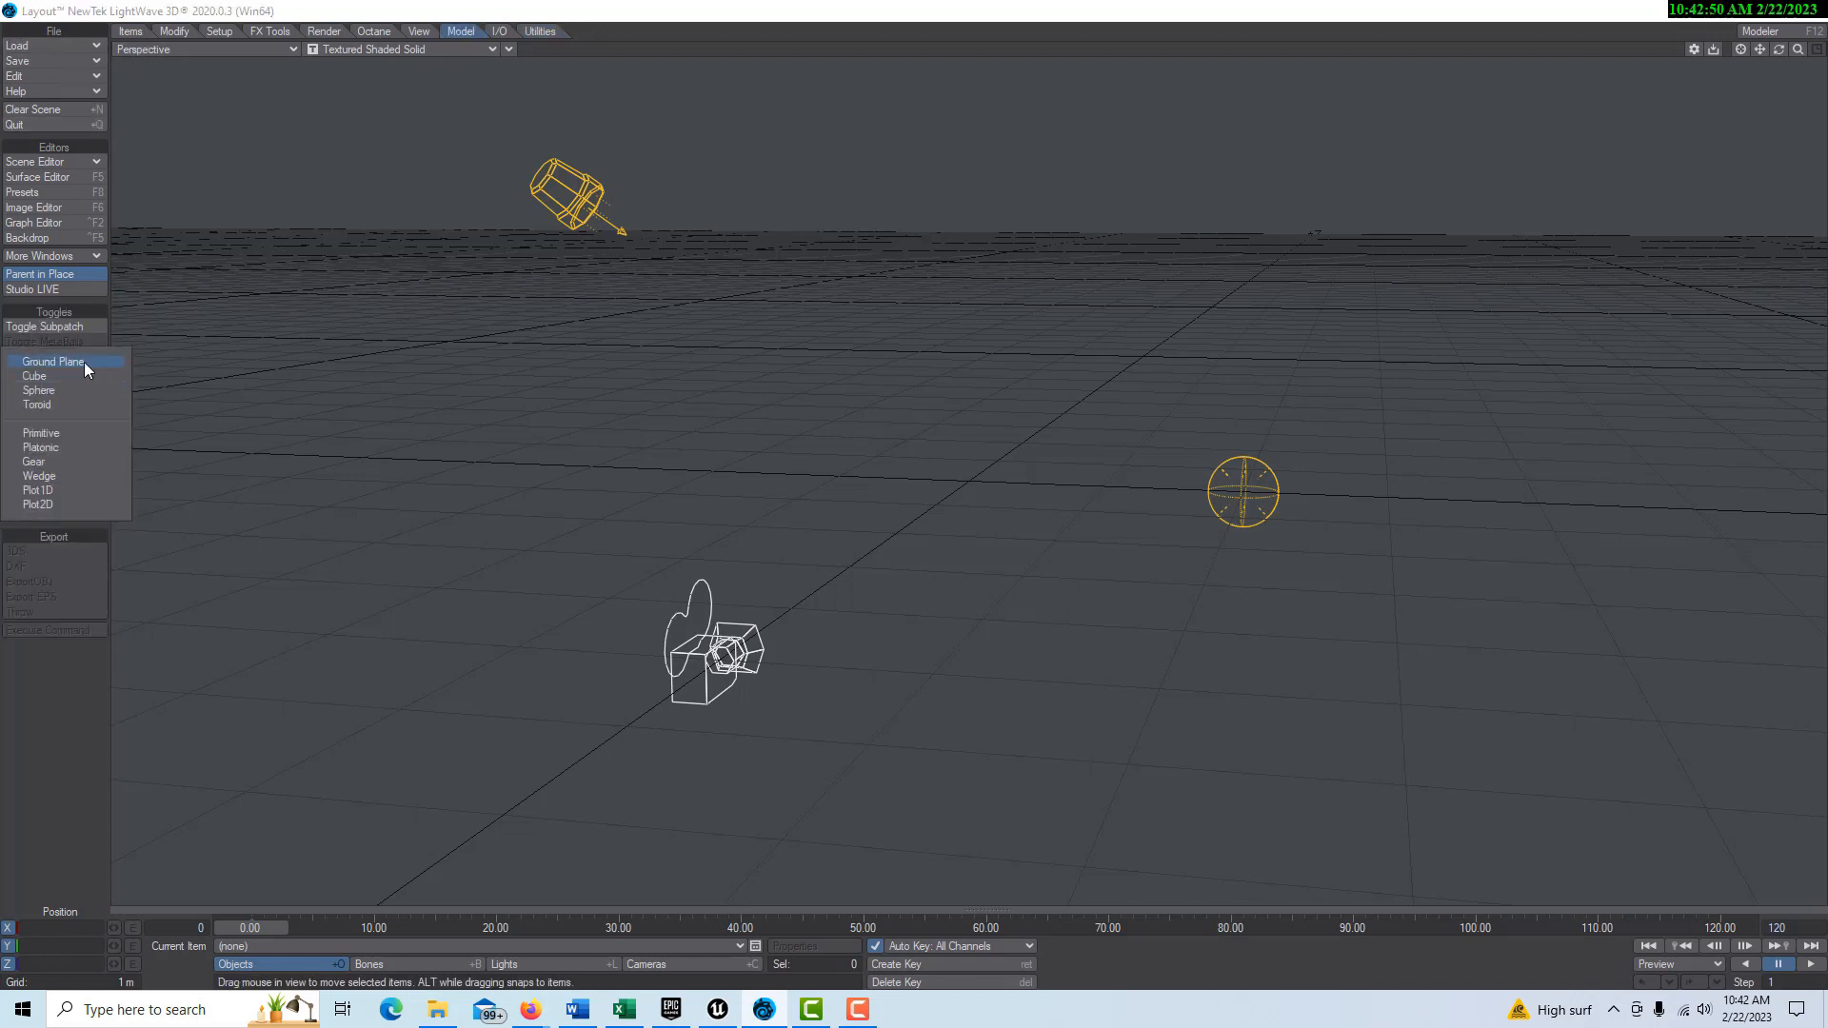
left_click(49, 375)
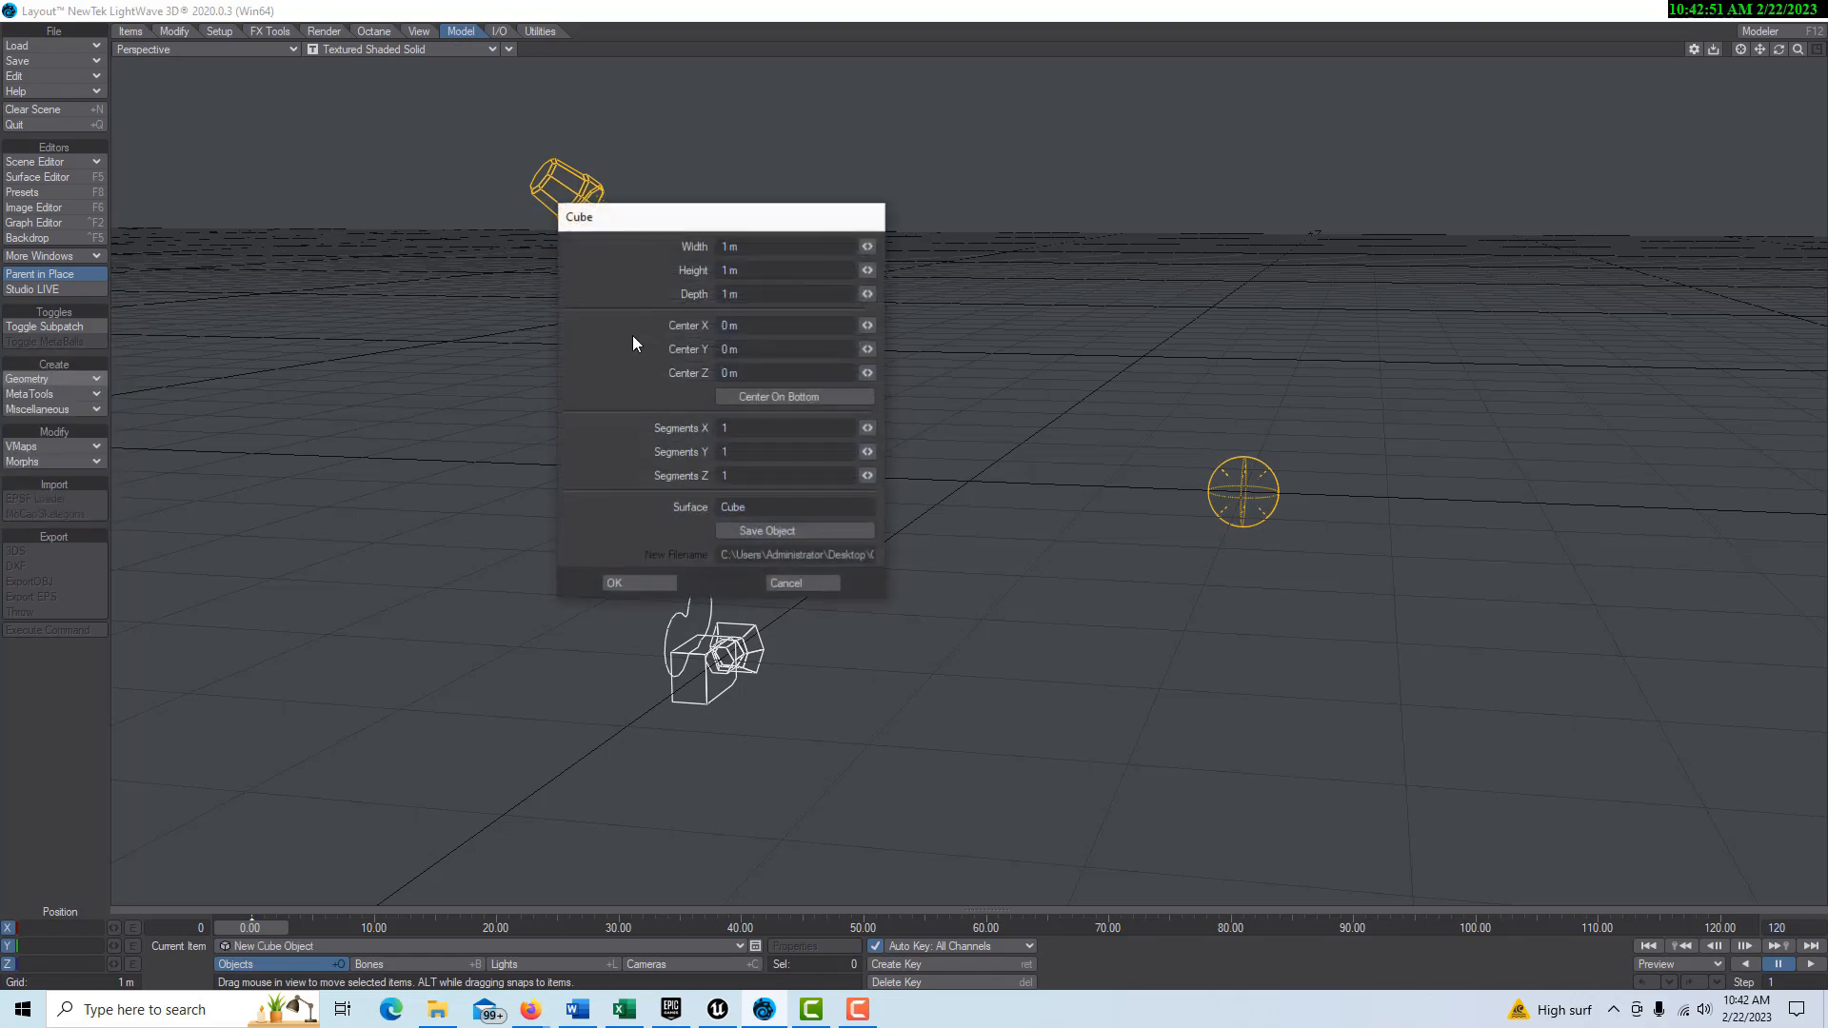
left_click(640, 584)
left_click_drag(1797, 50, 1618, 49)
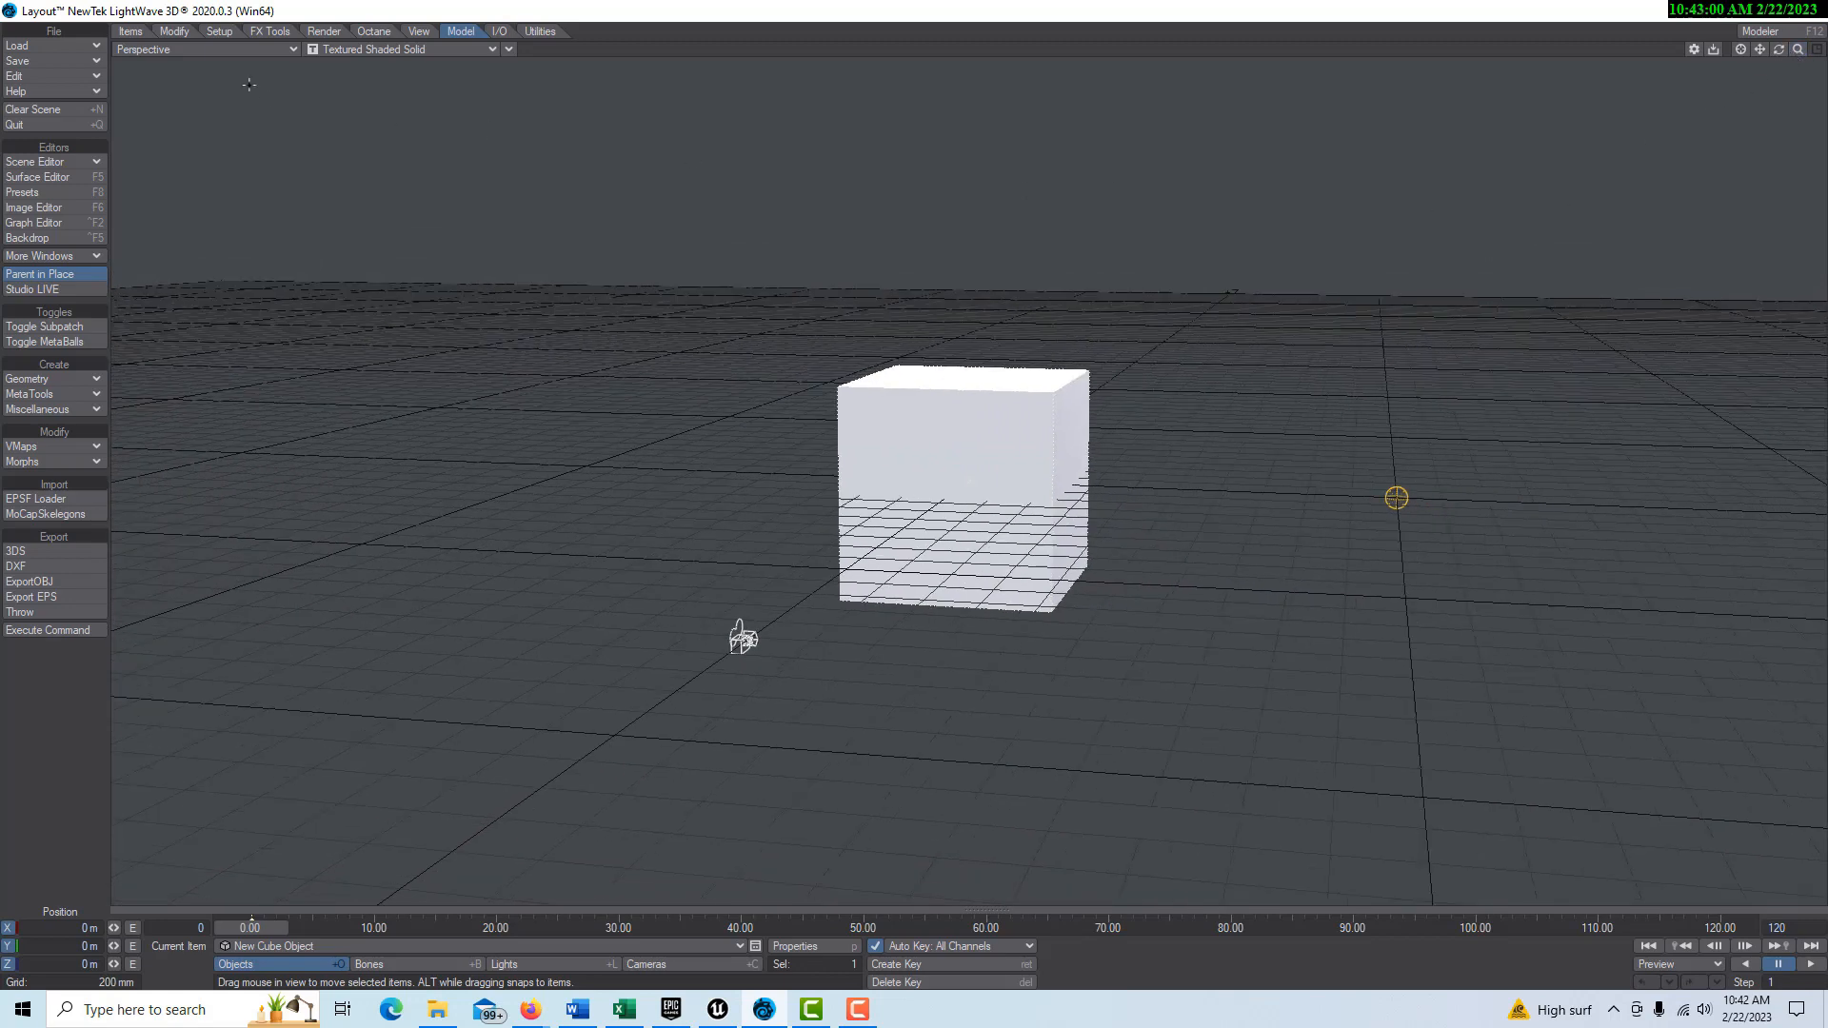
Step: Clone the cube 30 times and review the resulting objects in the current item list
left_click(130, 32)
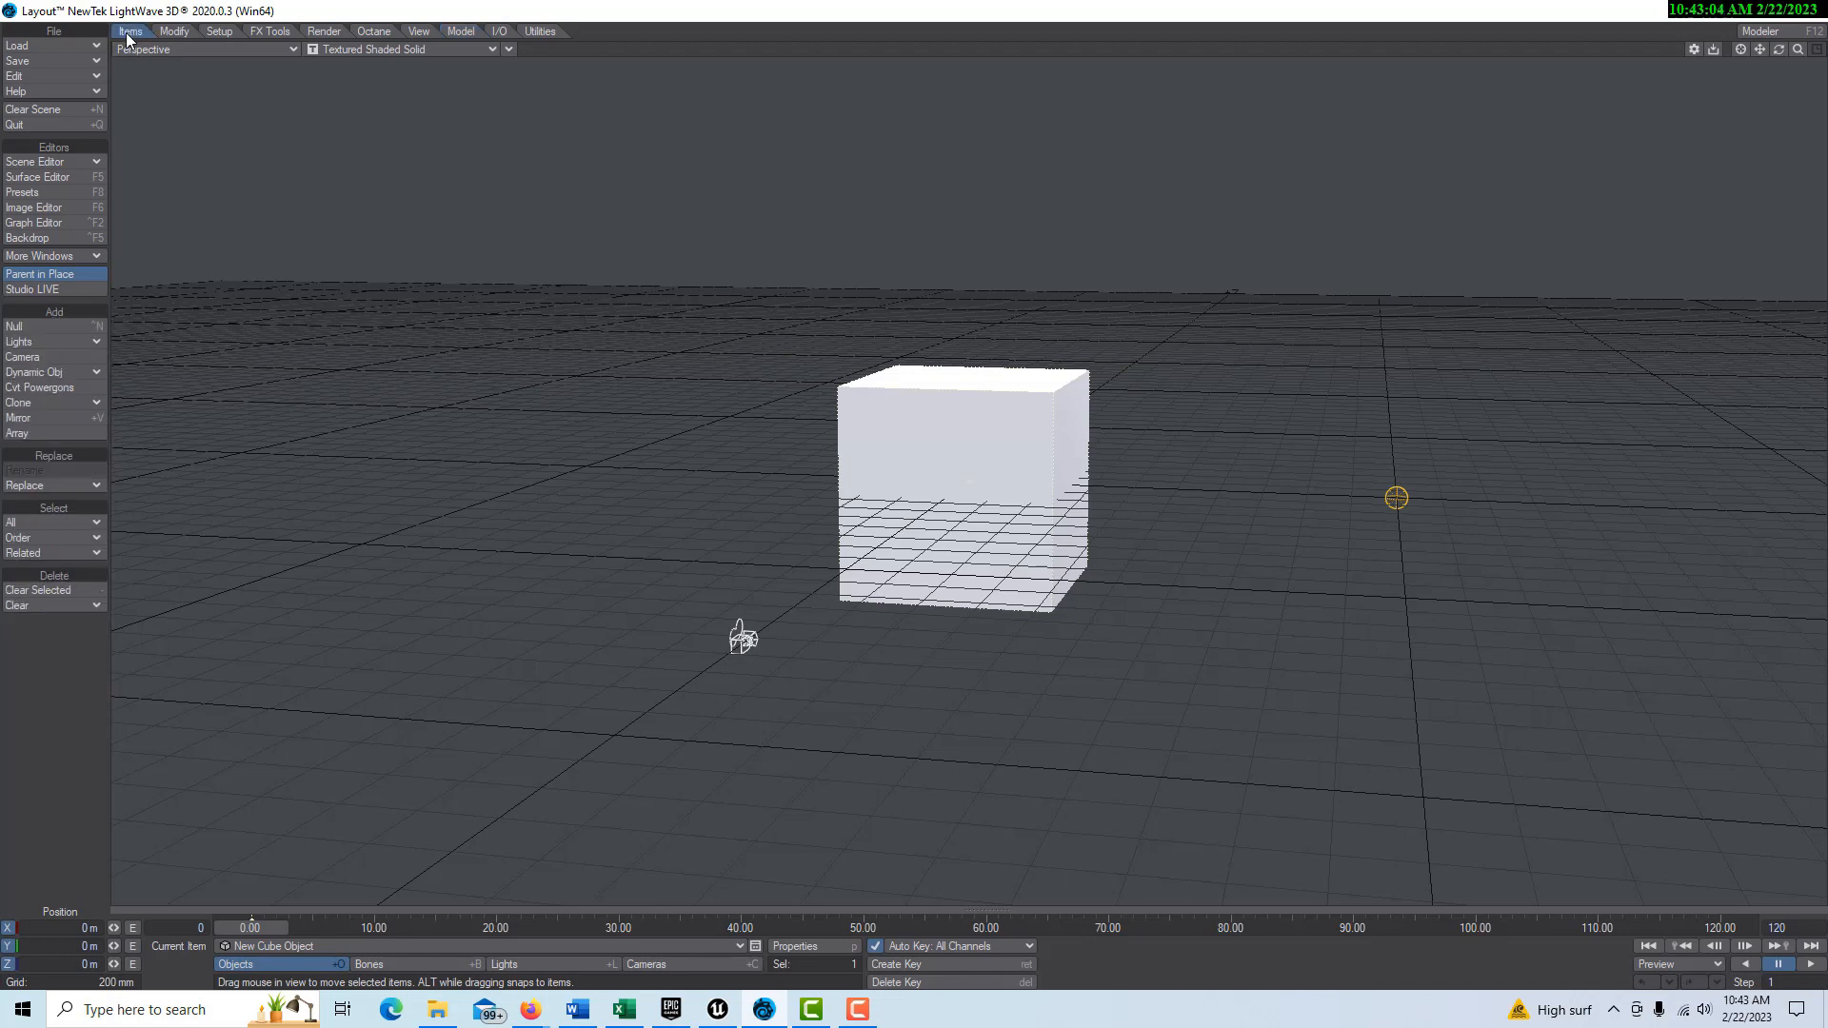
left_click(60, 403)
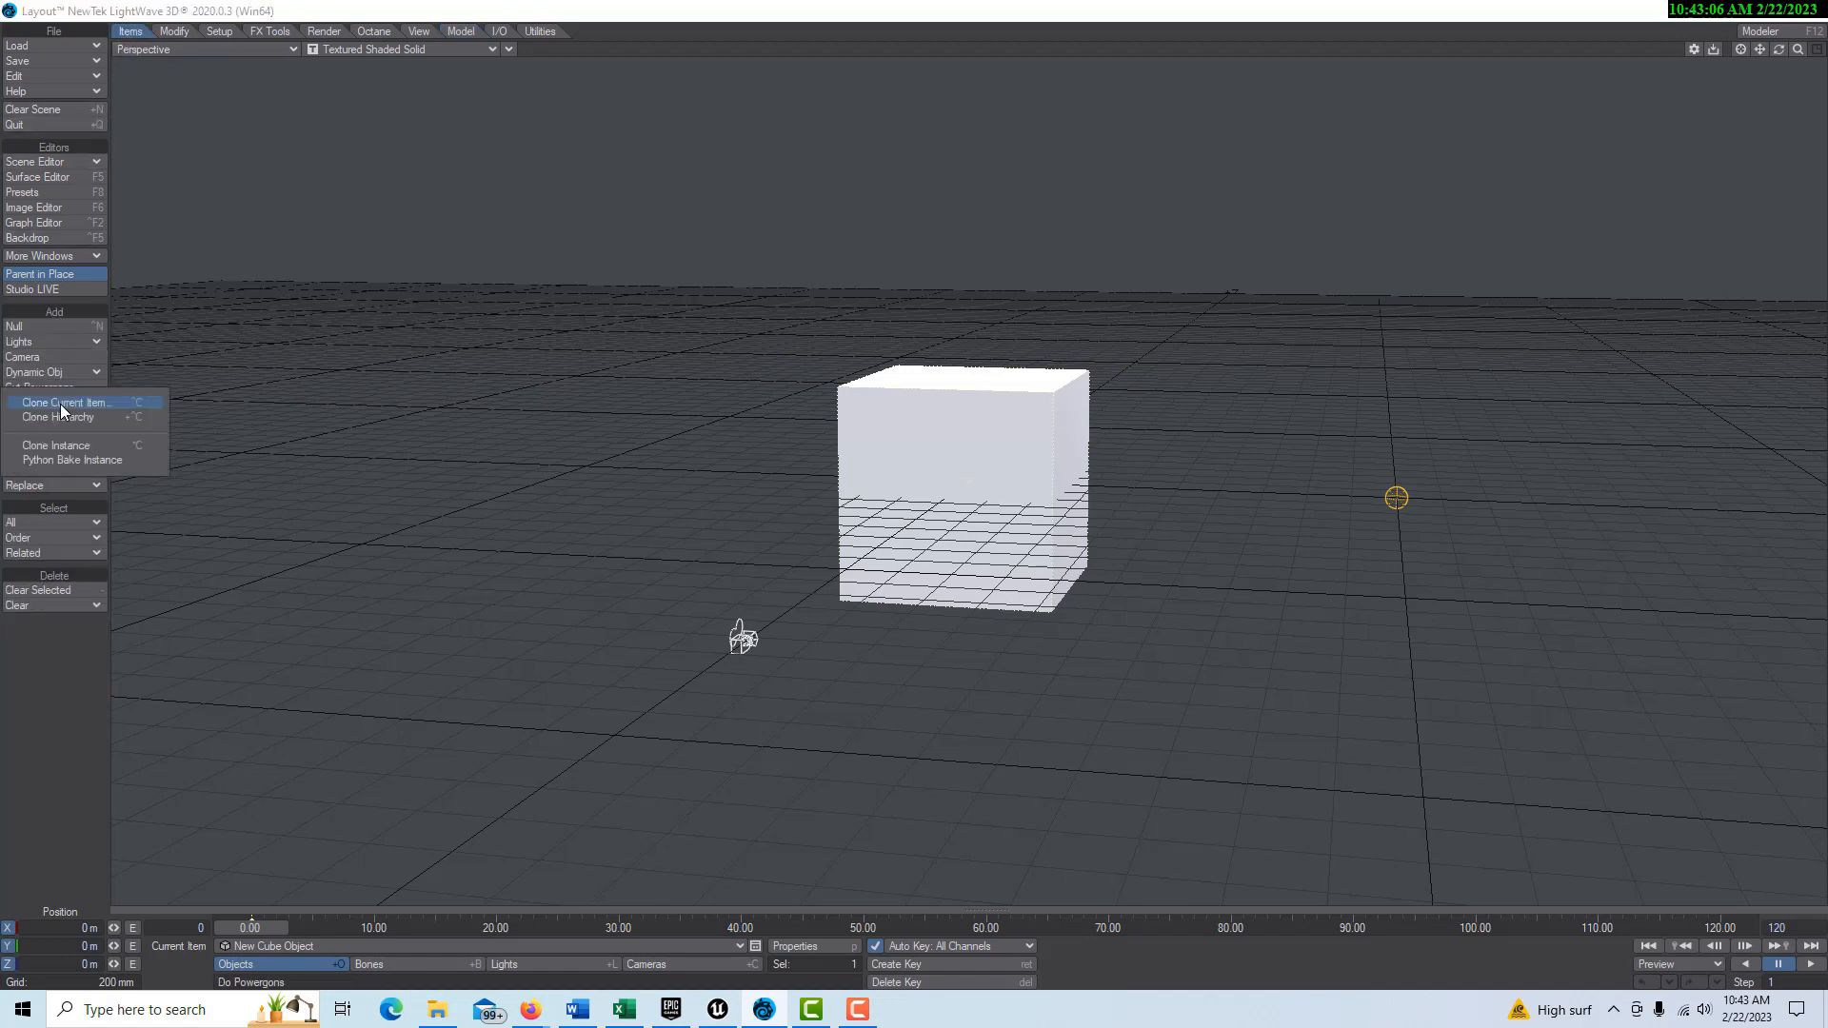
left_click(60, 403)
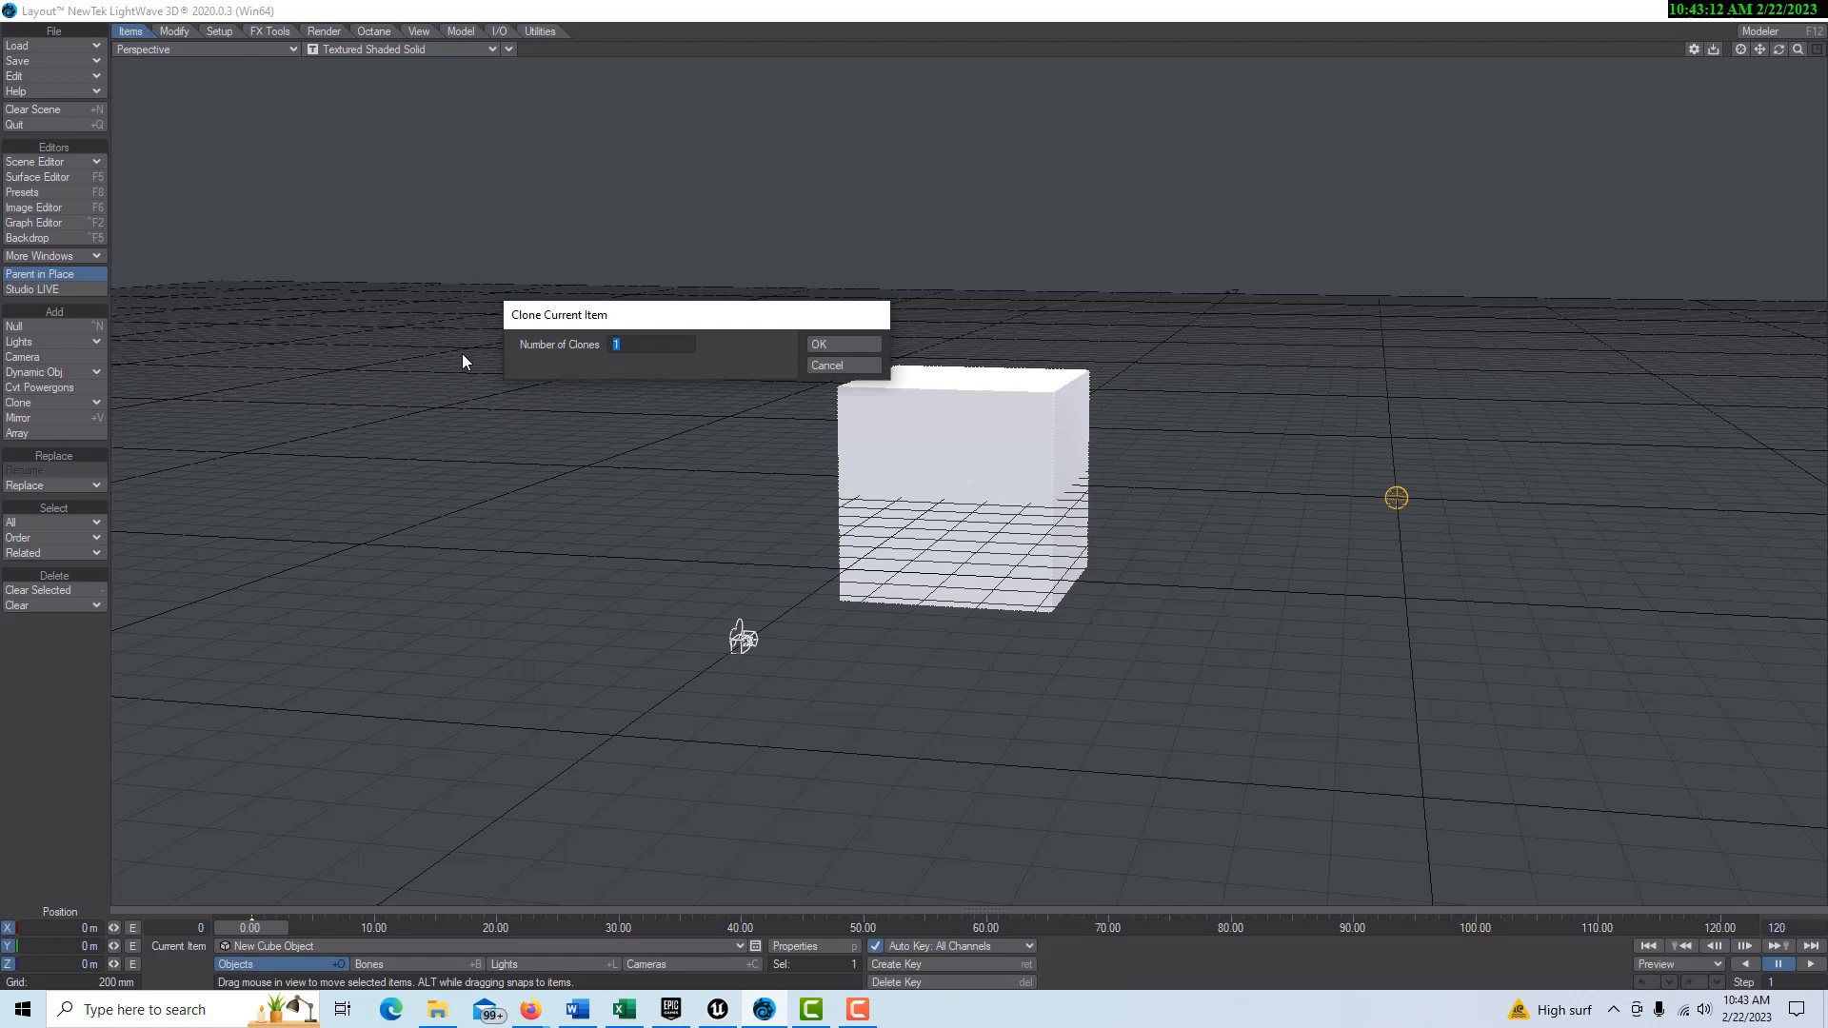
type("30")
key("Return")
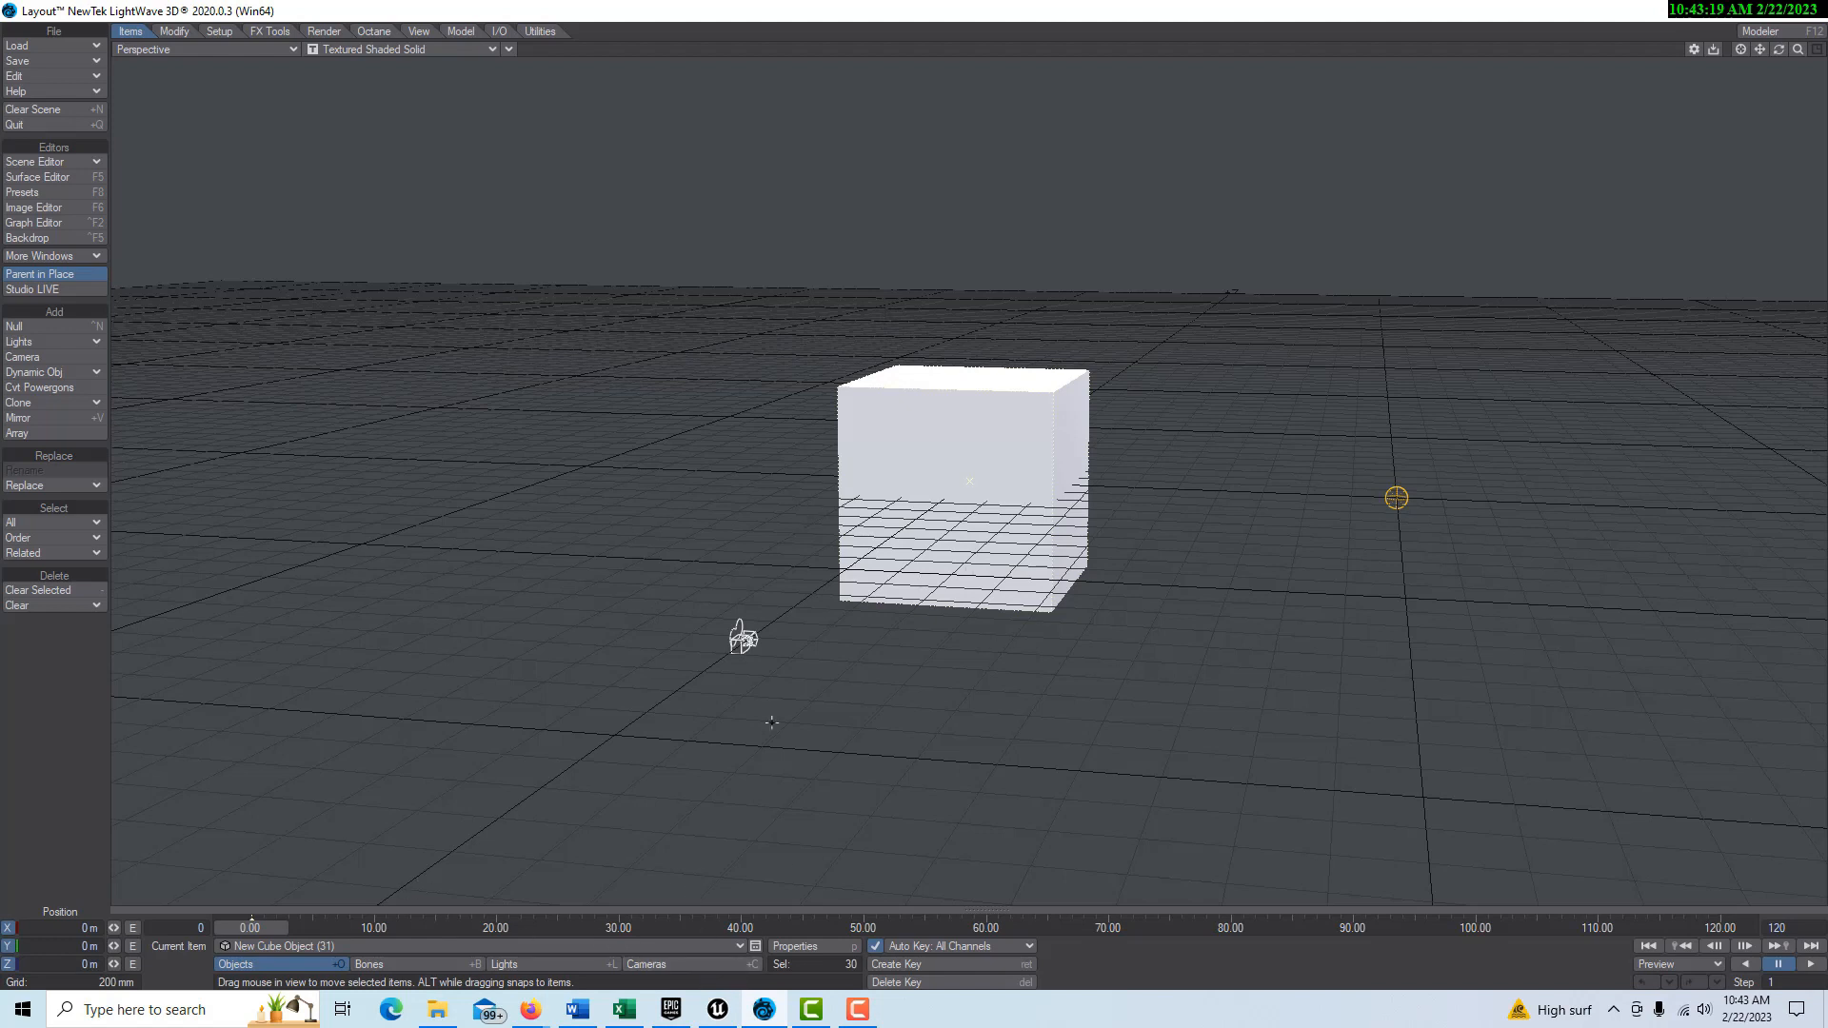
left_click(729, 945)
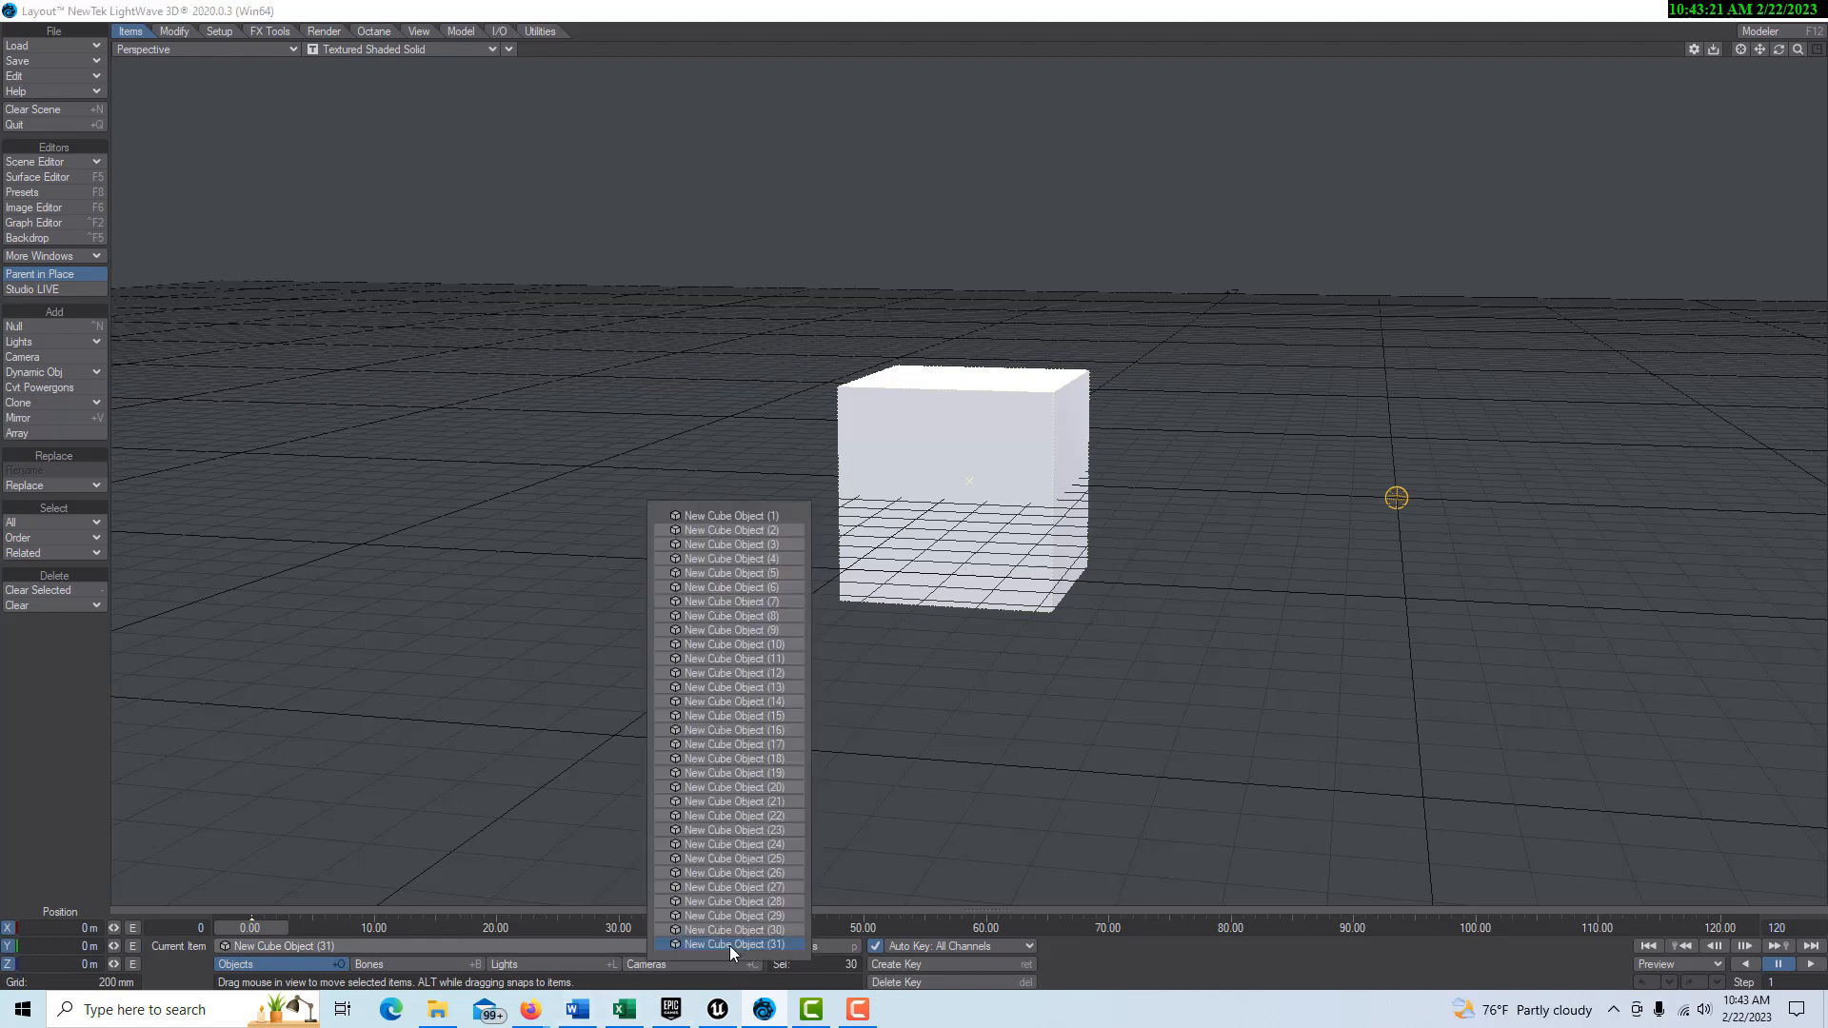
left_click(518, 957)
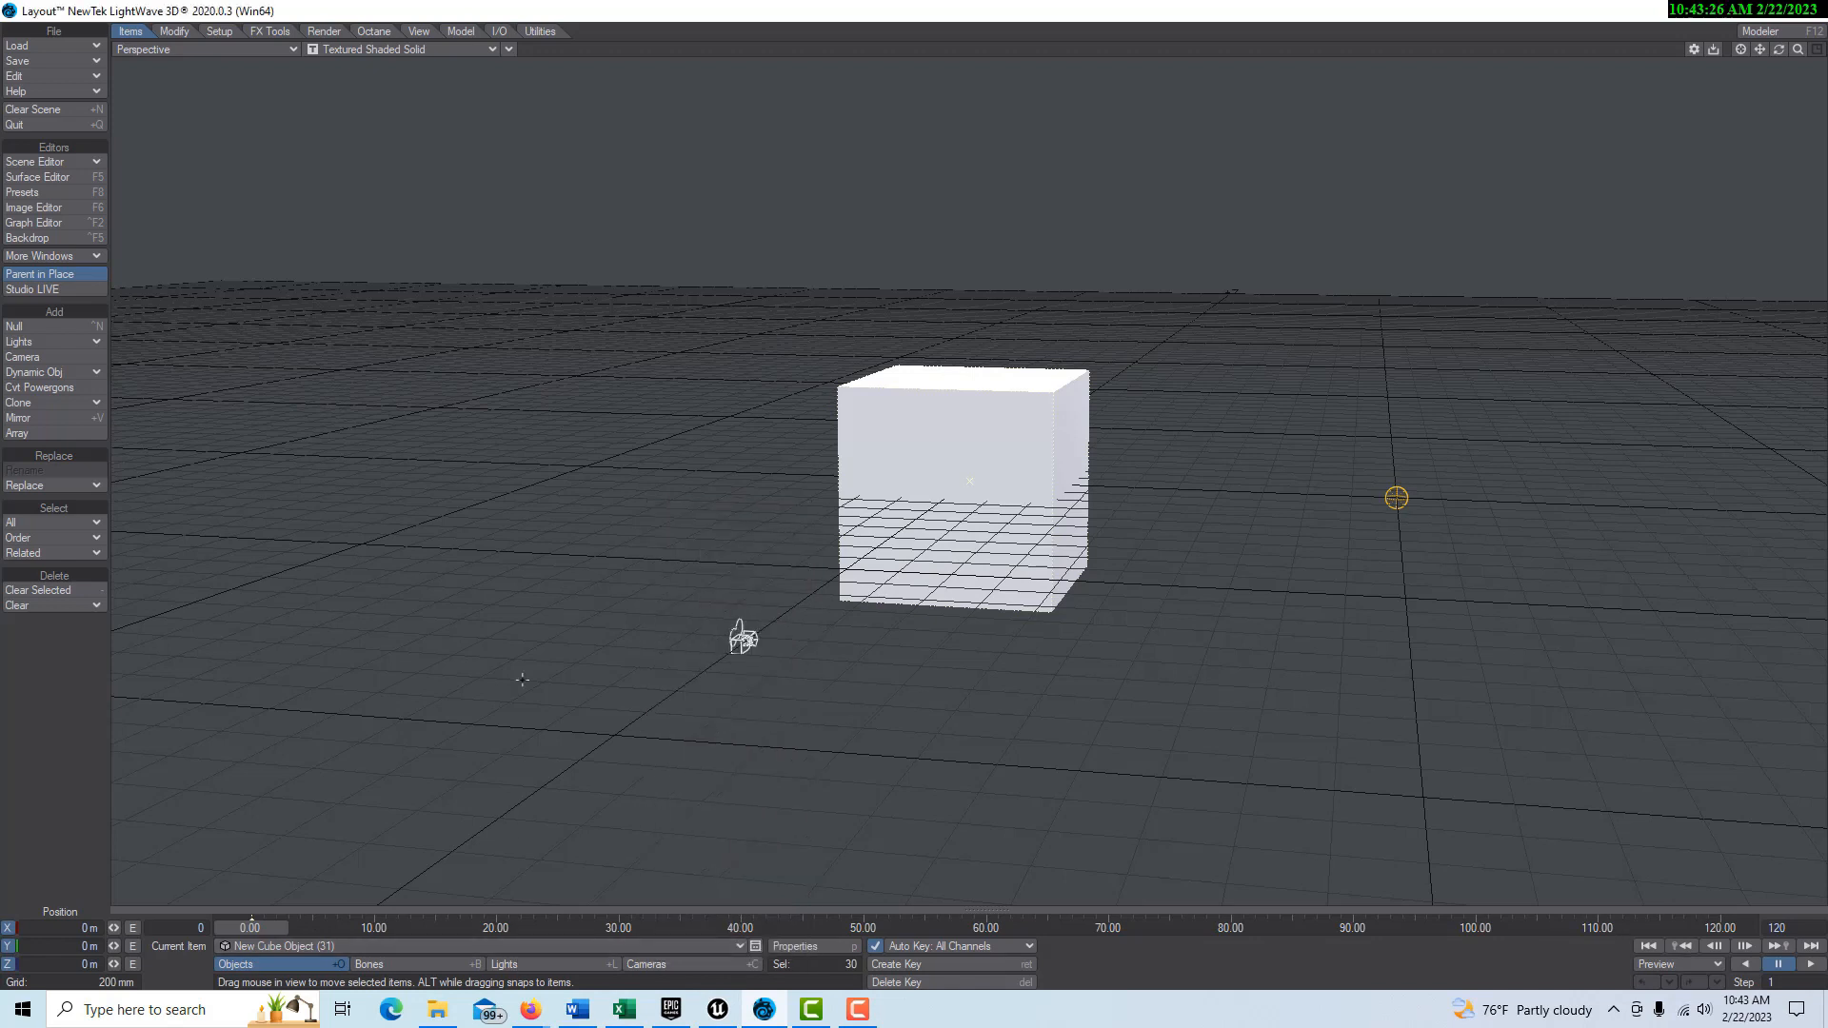
Step: Run the scatter_objects.py Python script on the cloned cubes with a 2 m radius on X, Y and Z
left_click(532, 33)
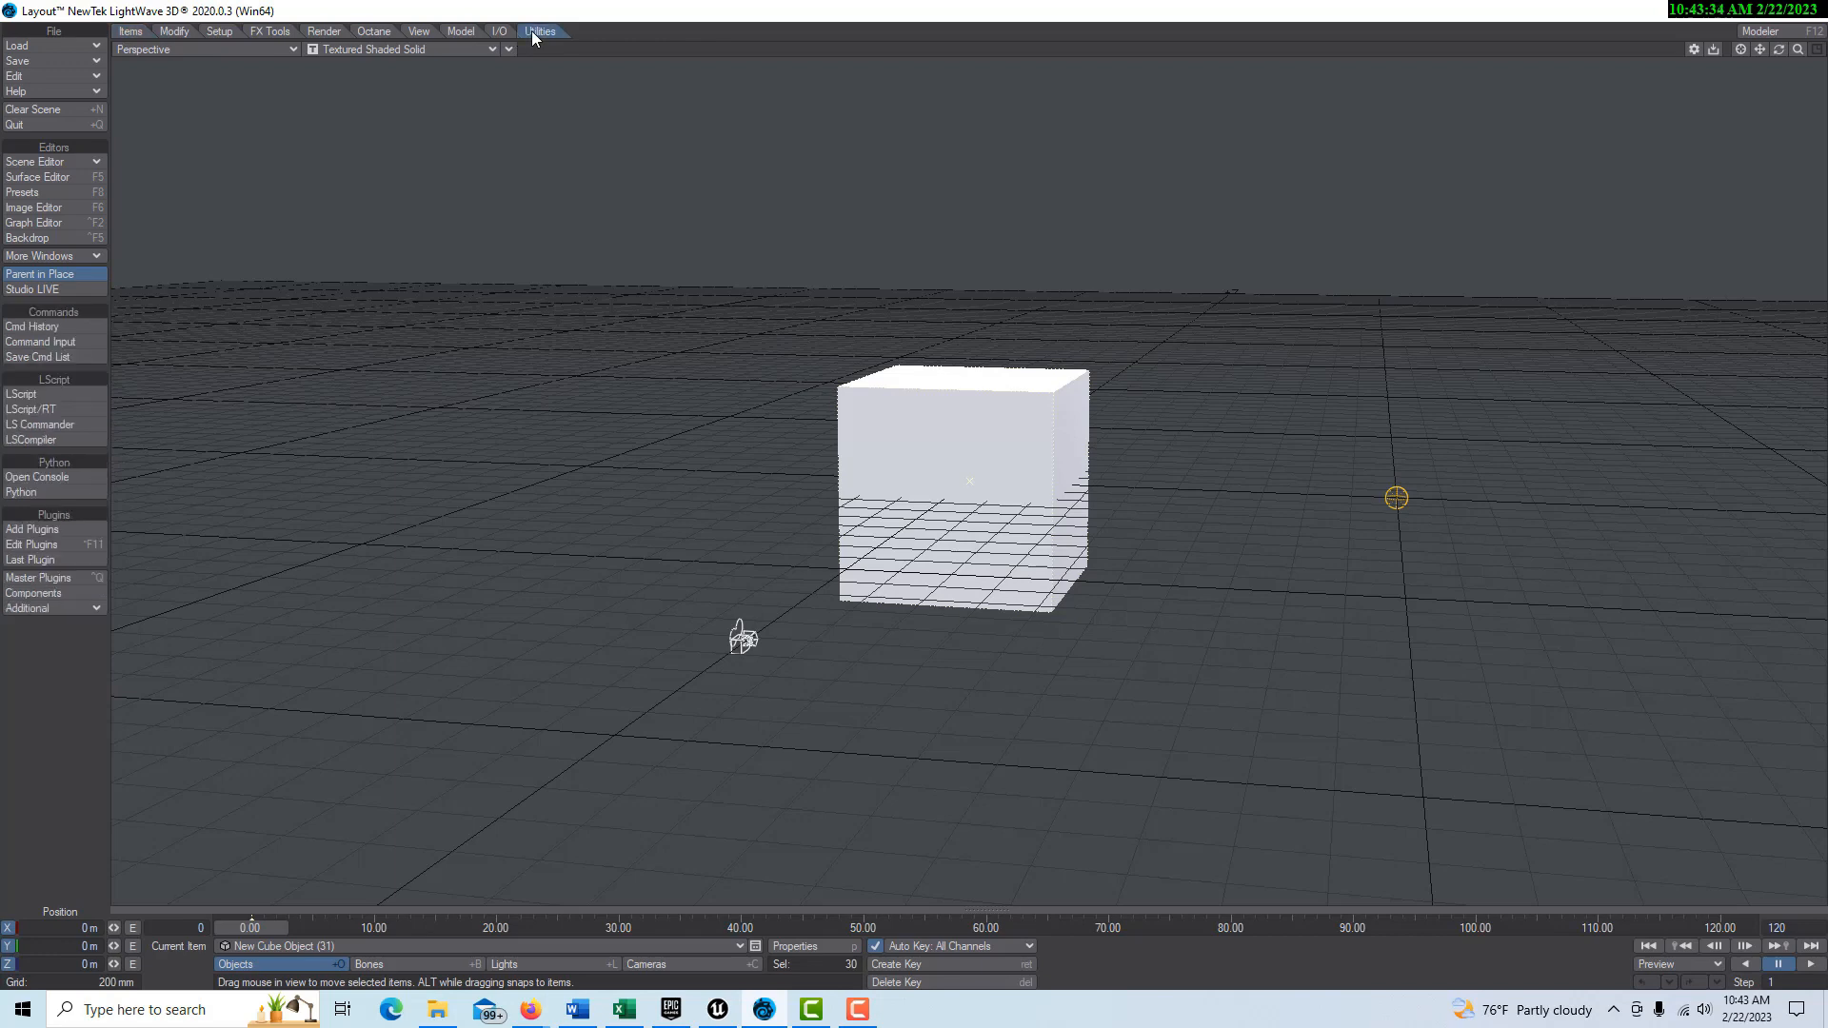
left_click(49, 491)
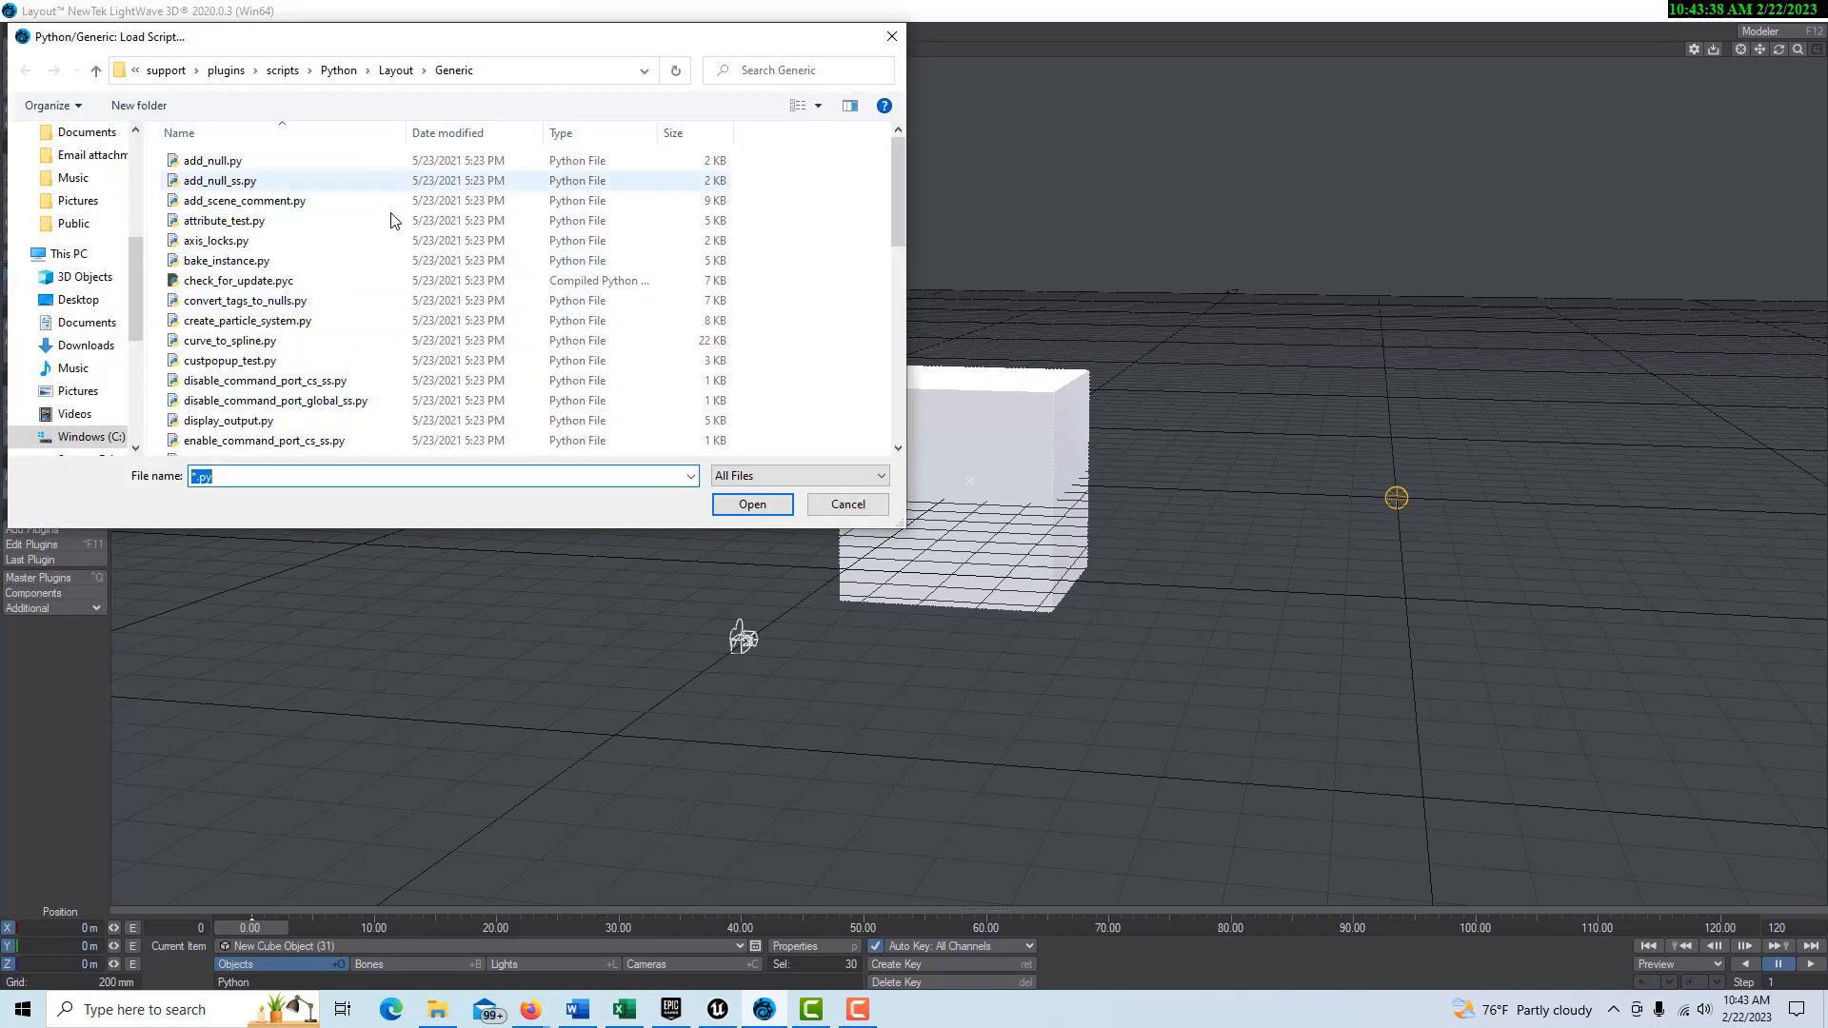
scroll(280, 228, "down", 10)
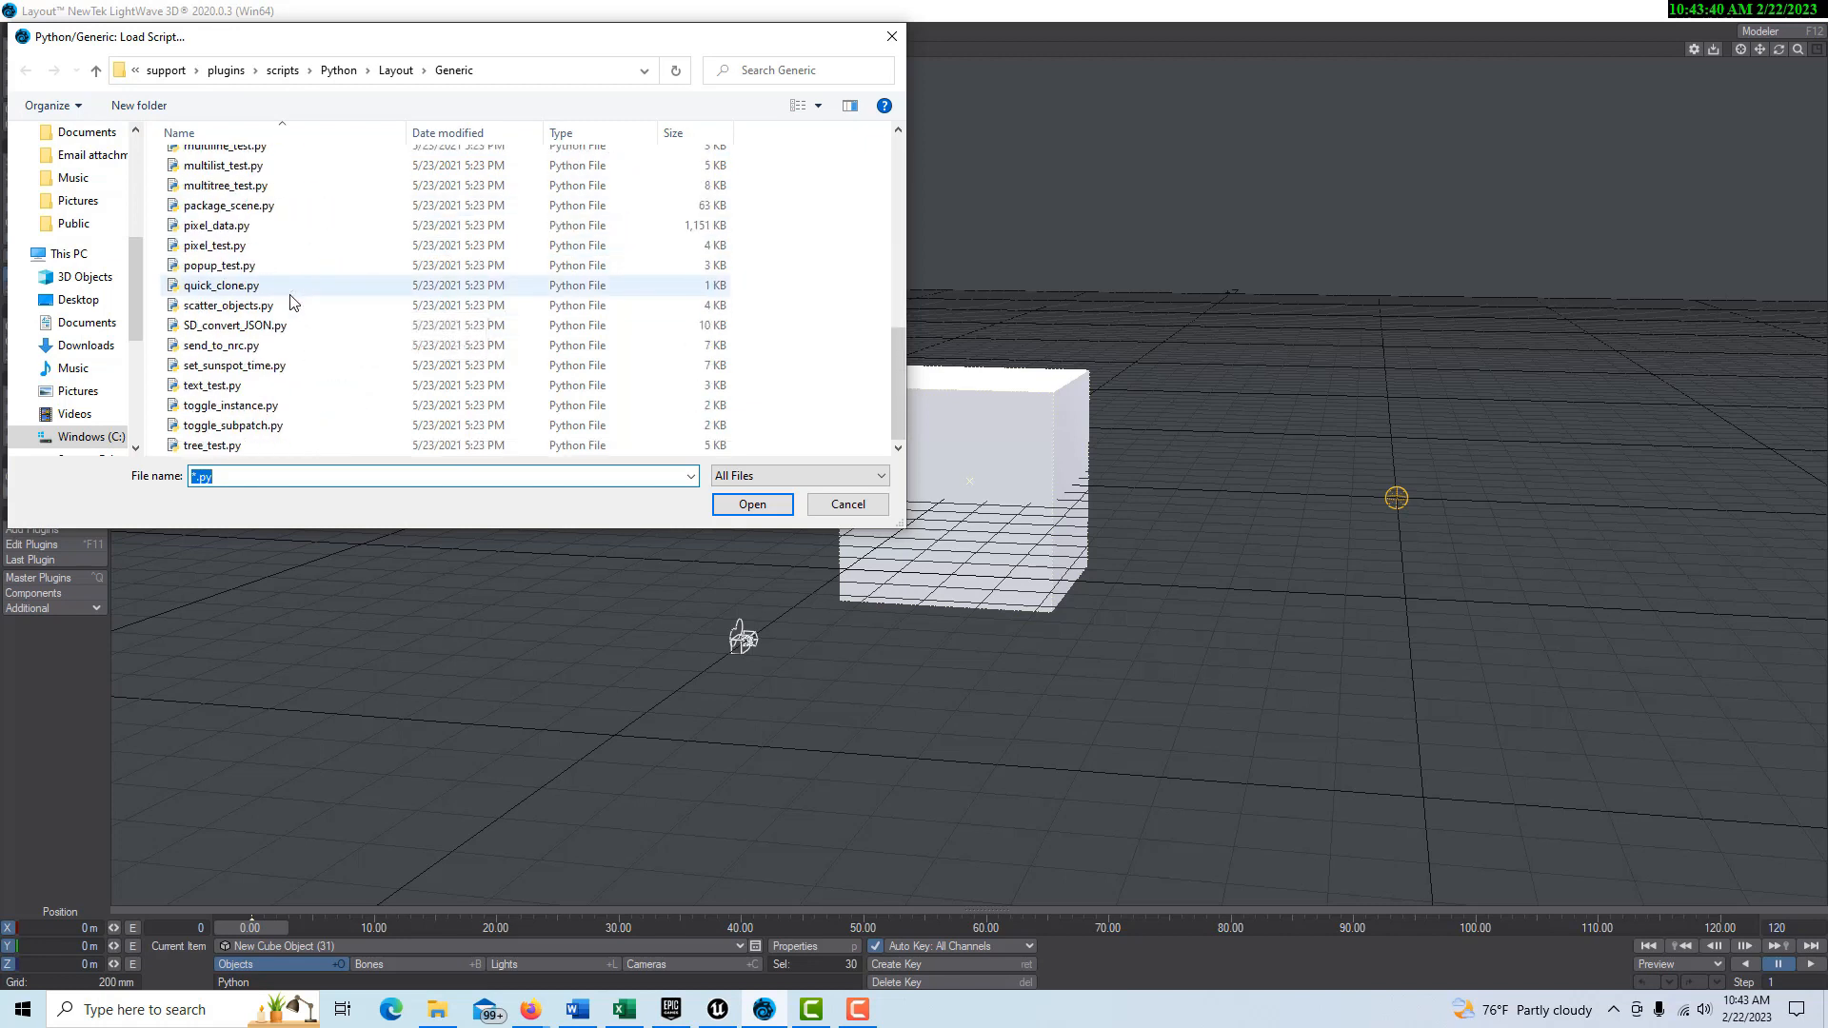
left_click(243, 307)
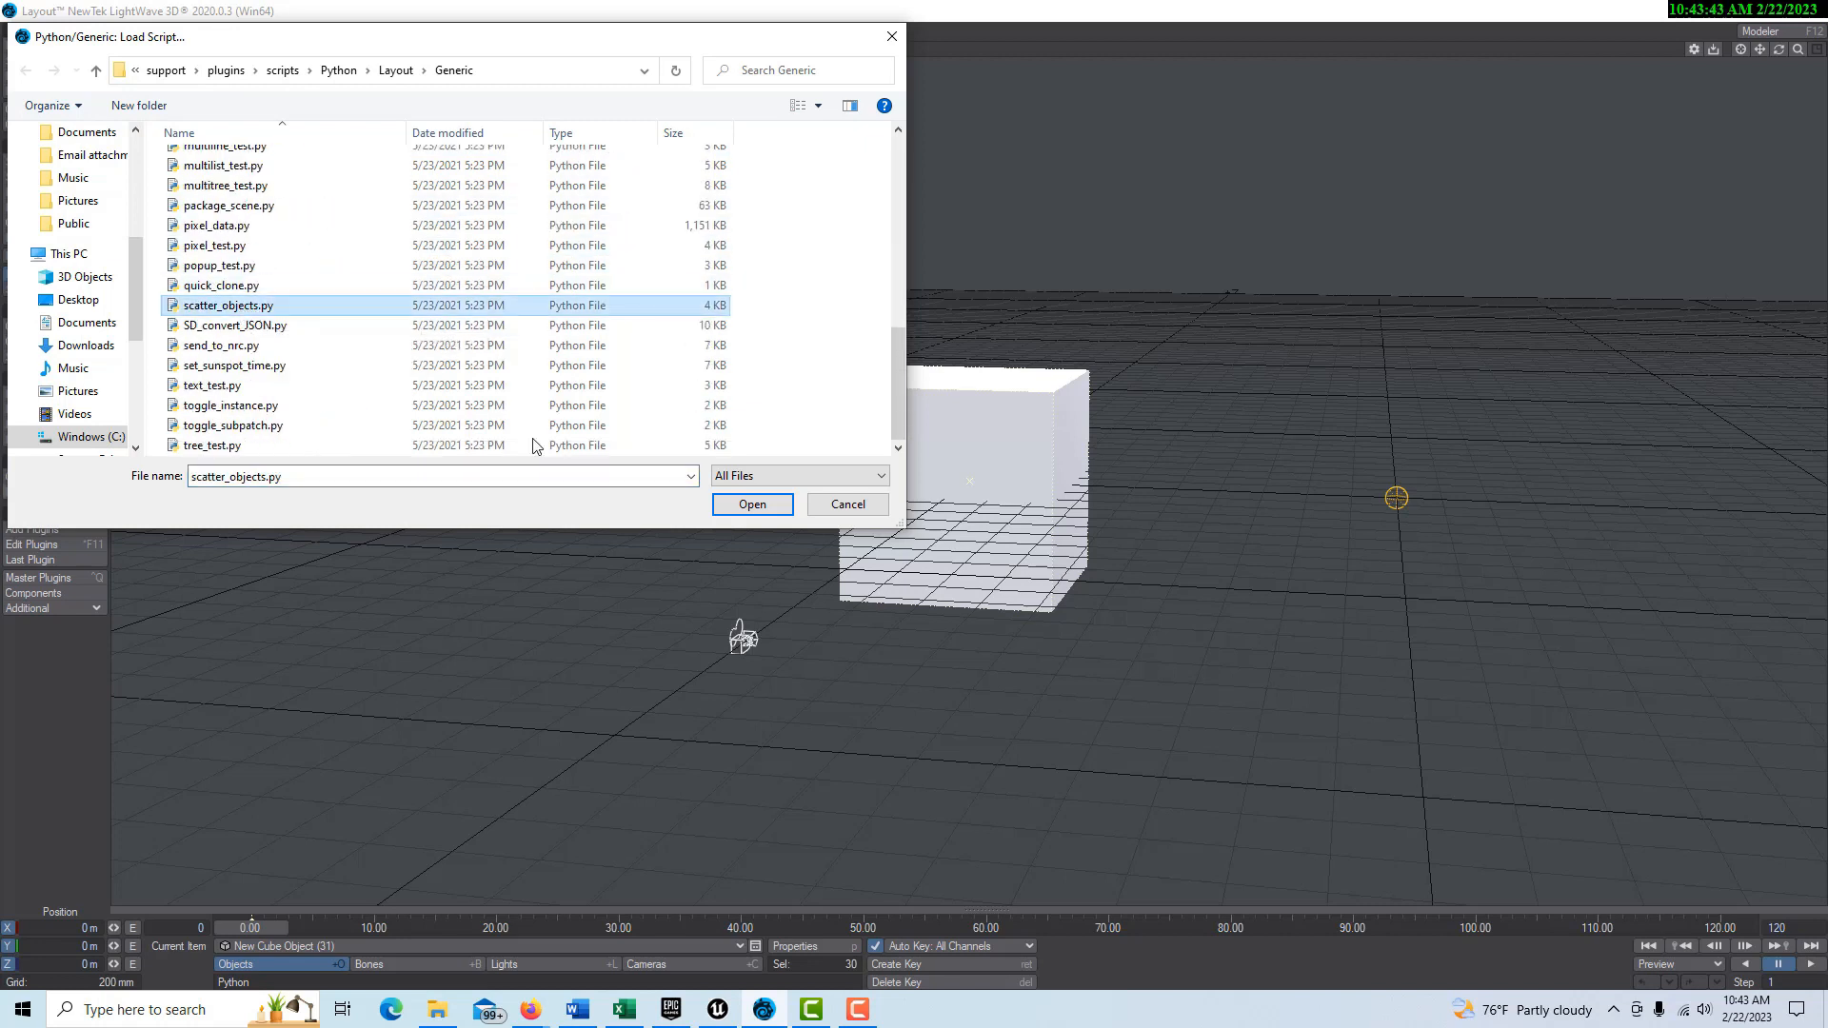
left_click(755, 505)
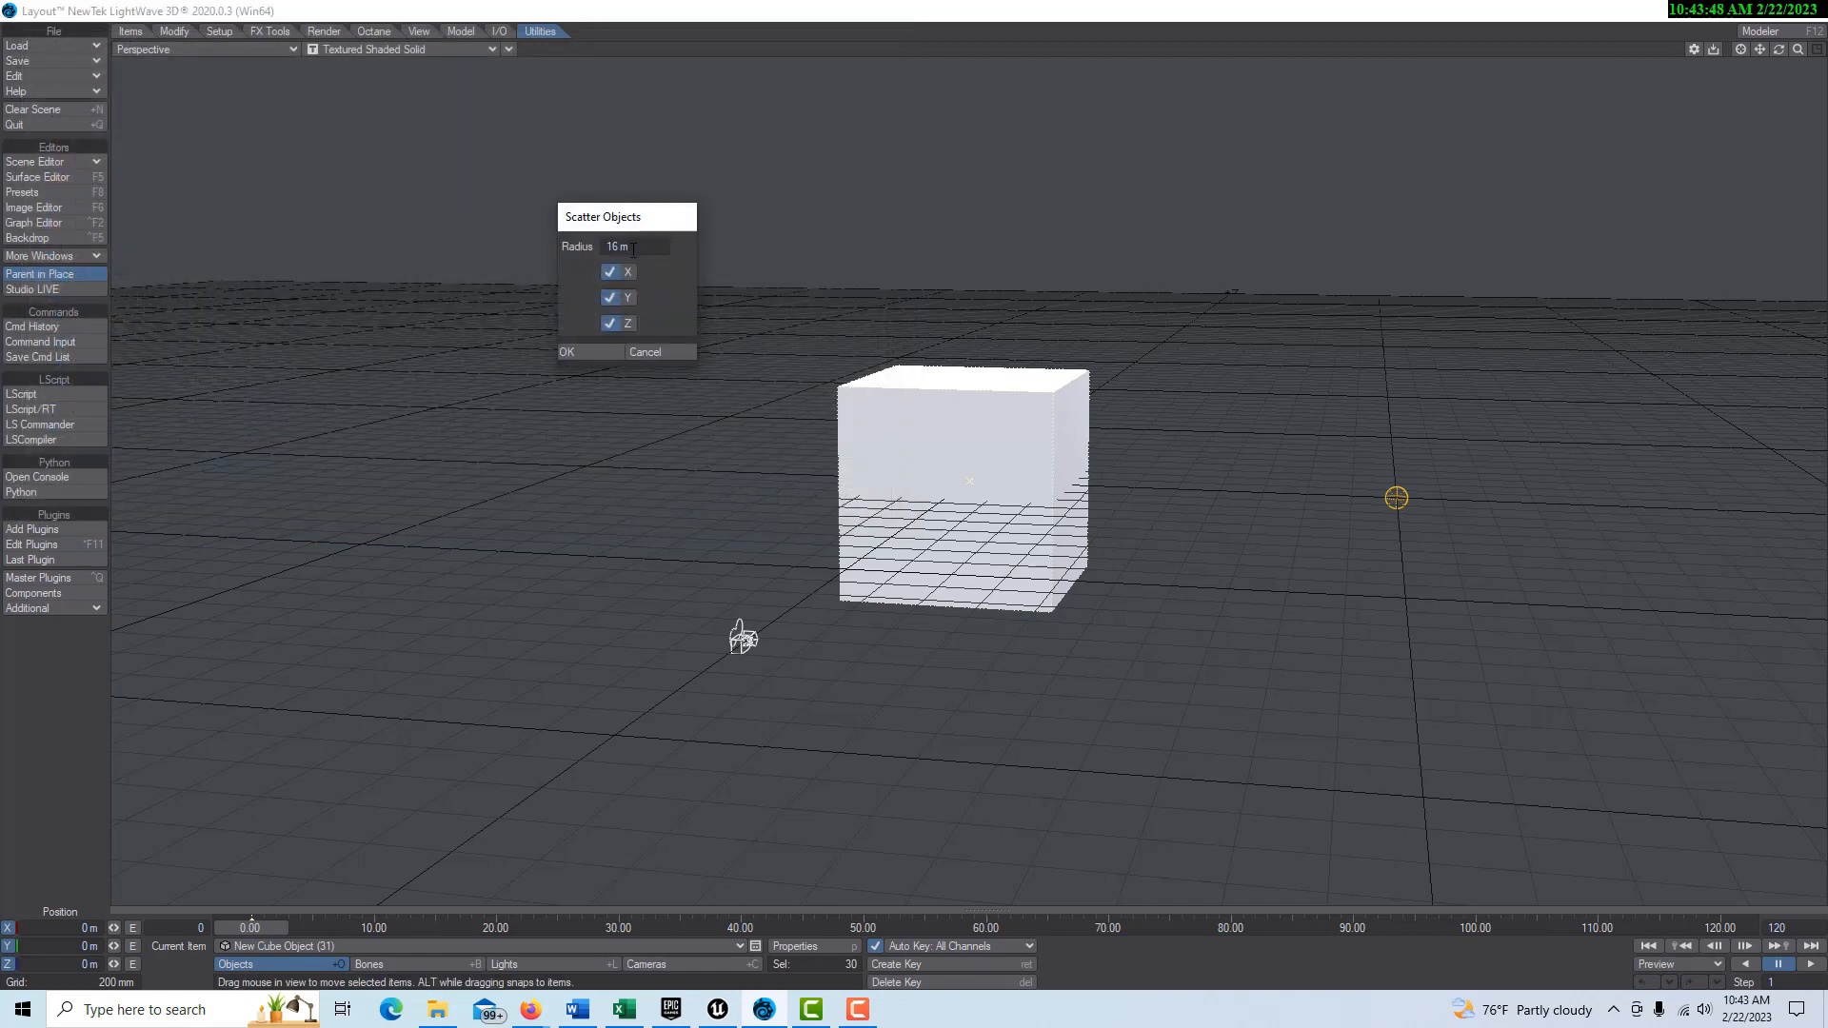
left_click(634, 249)
type("2m")
left_click(601, 353)
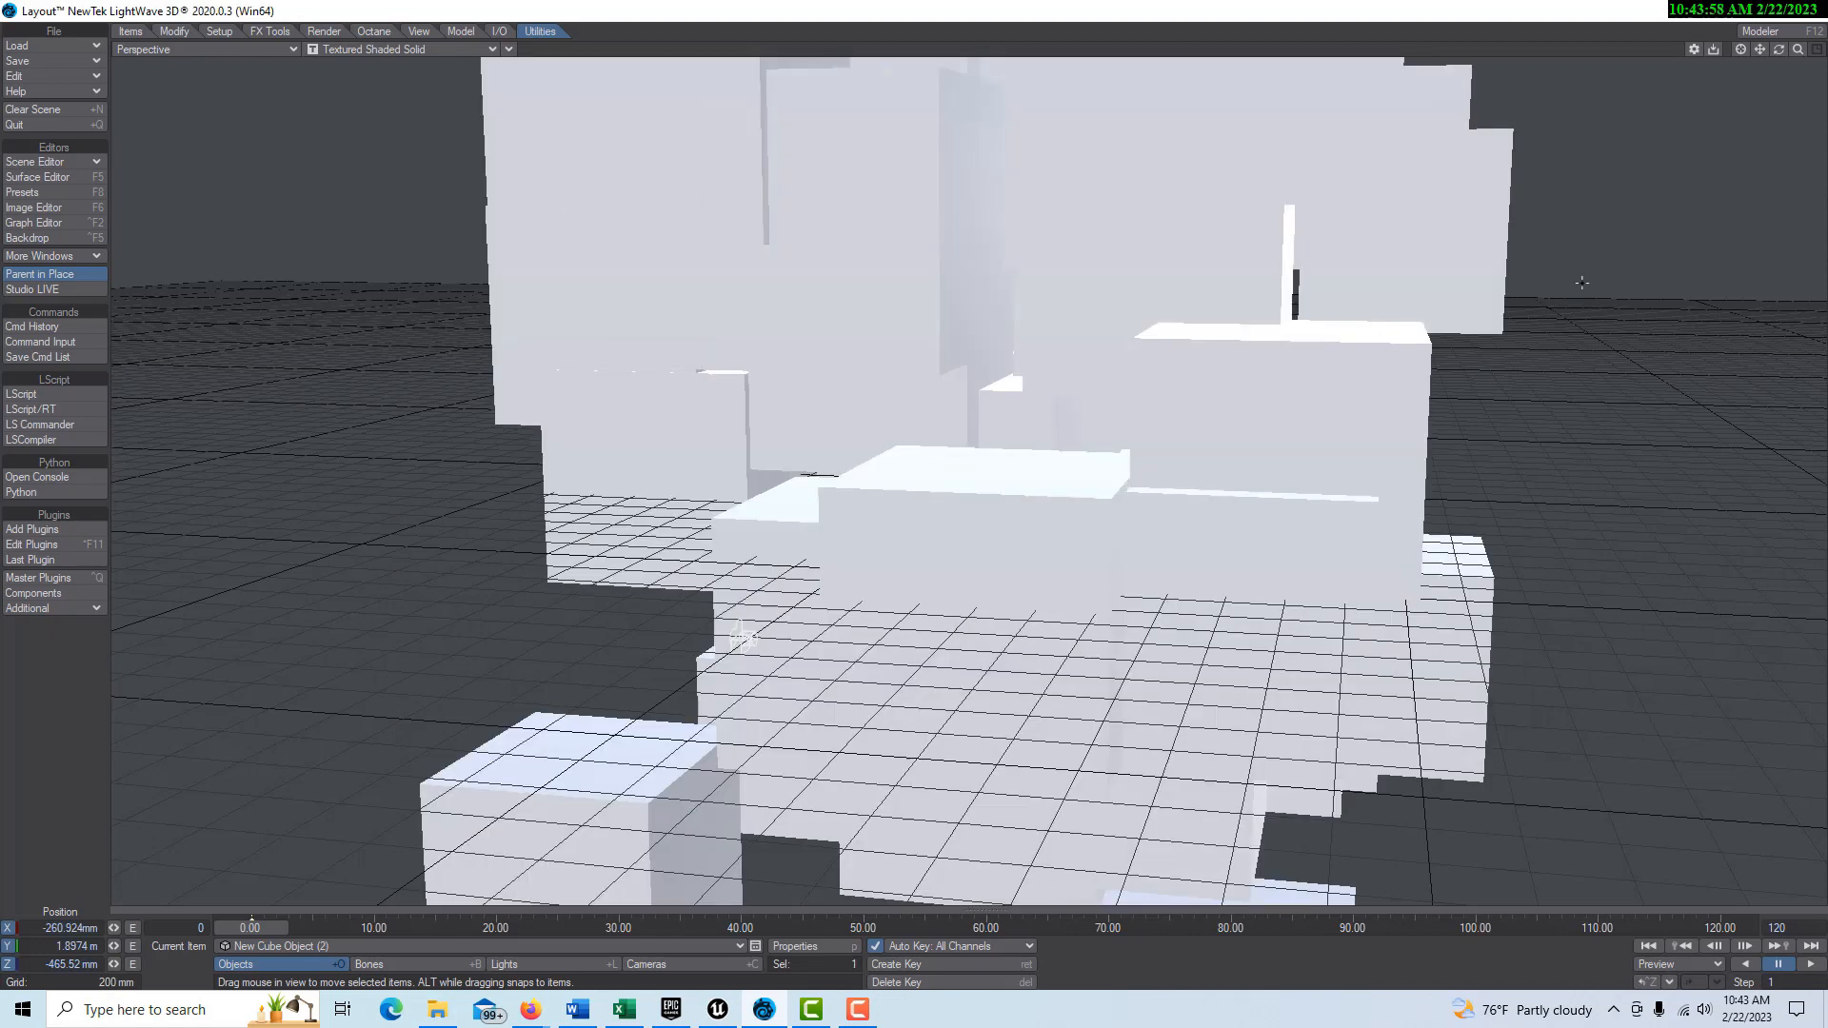
left_click_drag(1798, 51, 1701, 52)
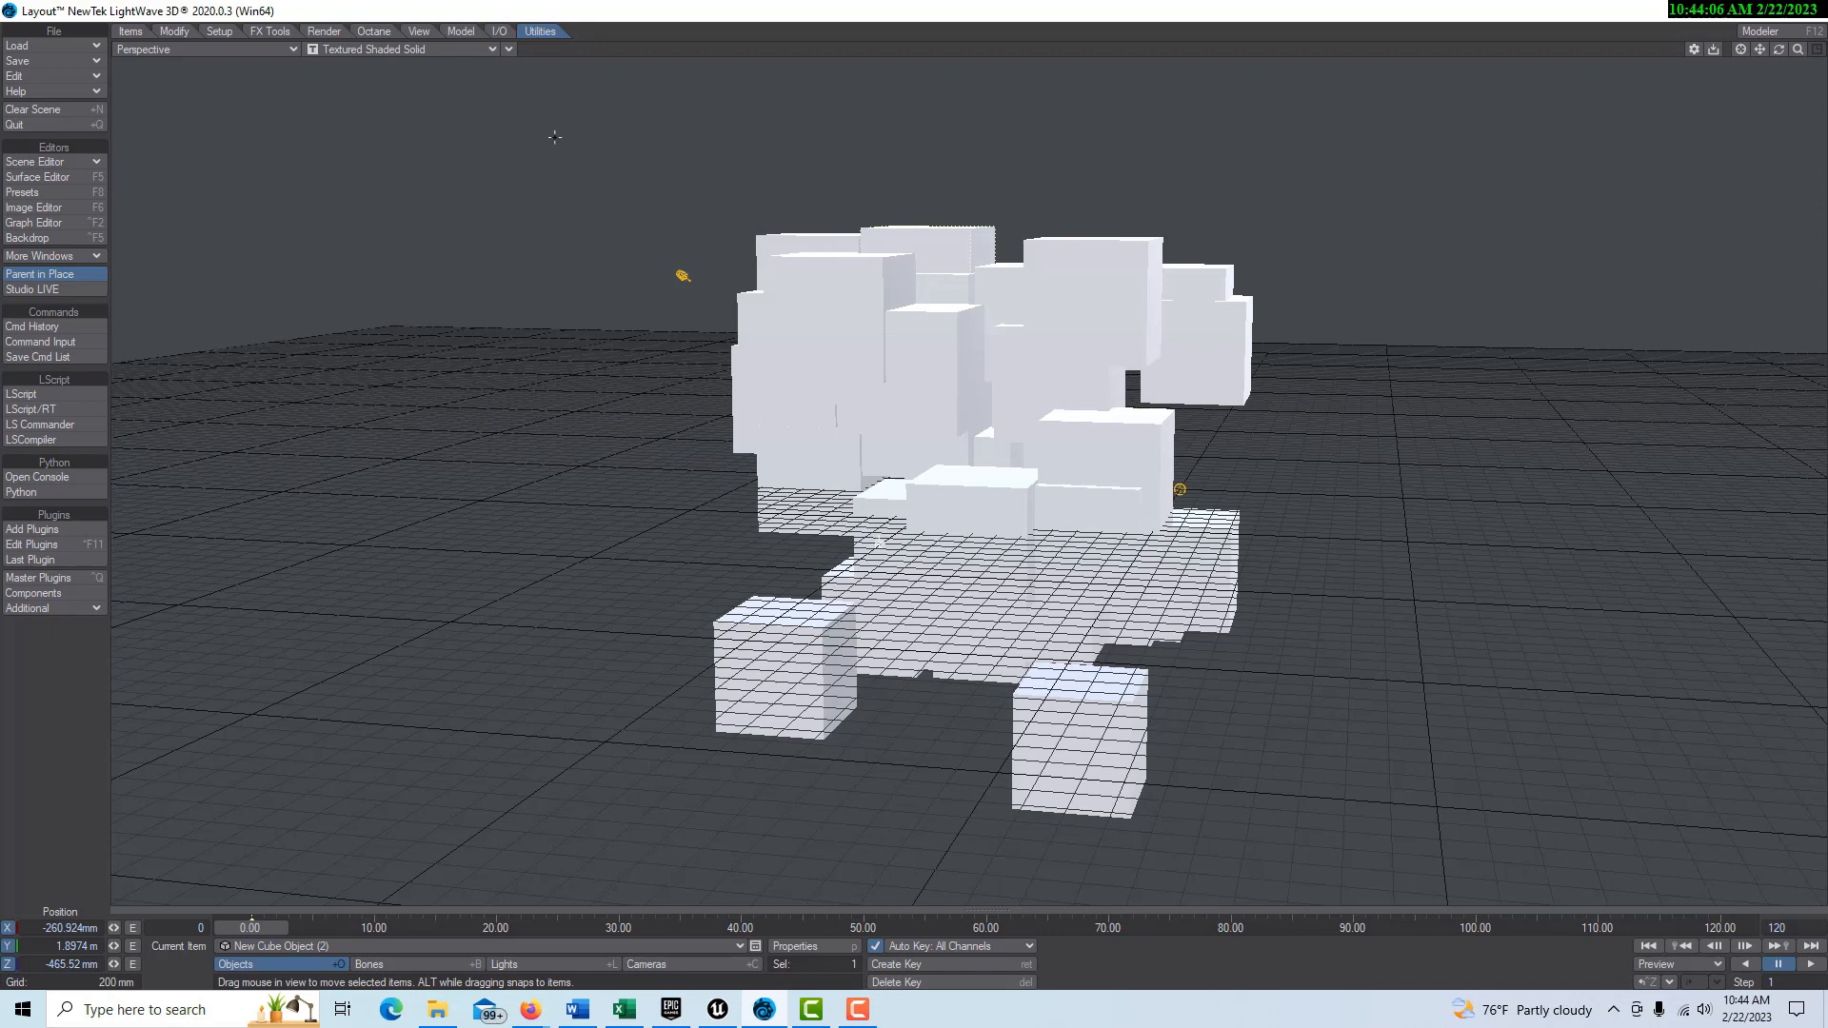
Step: Run scatter_objects.py again on the currently selected cube with a 16 m radius on X, Y and Z
left_click(31, 494)
scroll(314, 381, "down", 10)
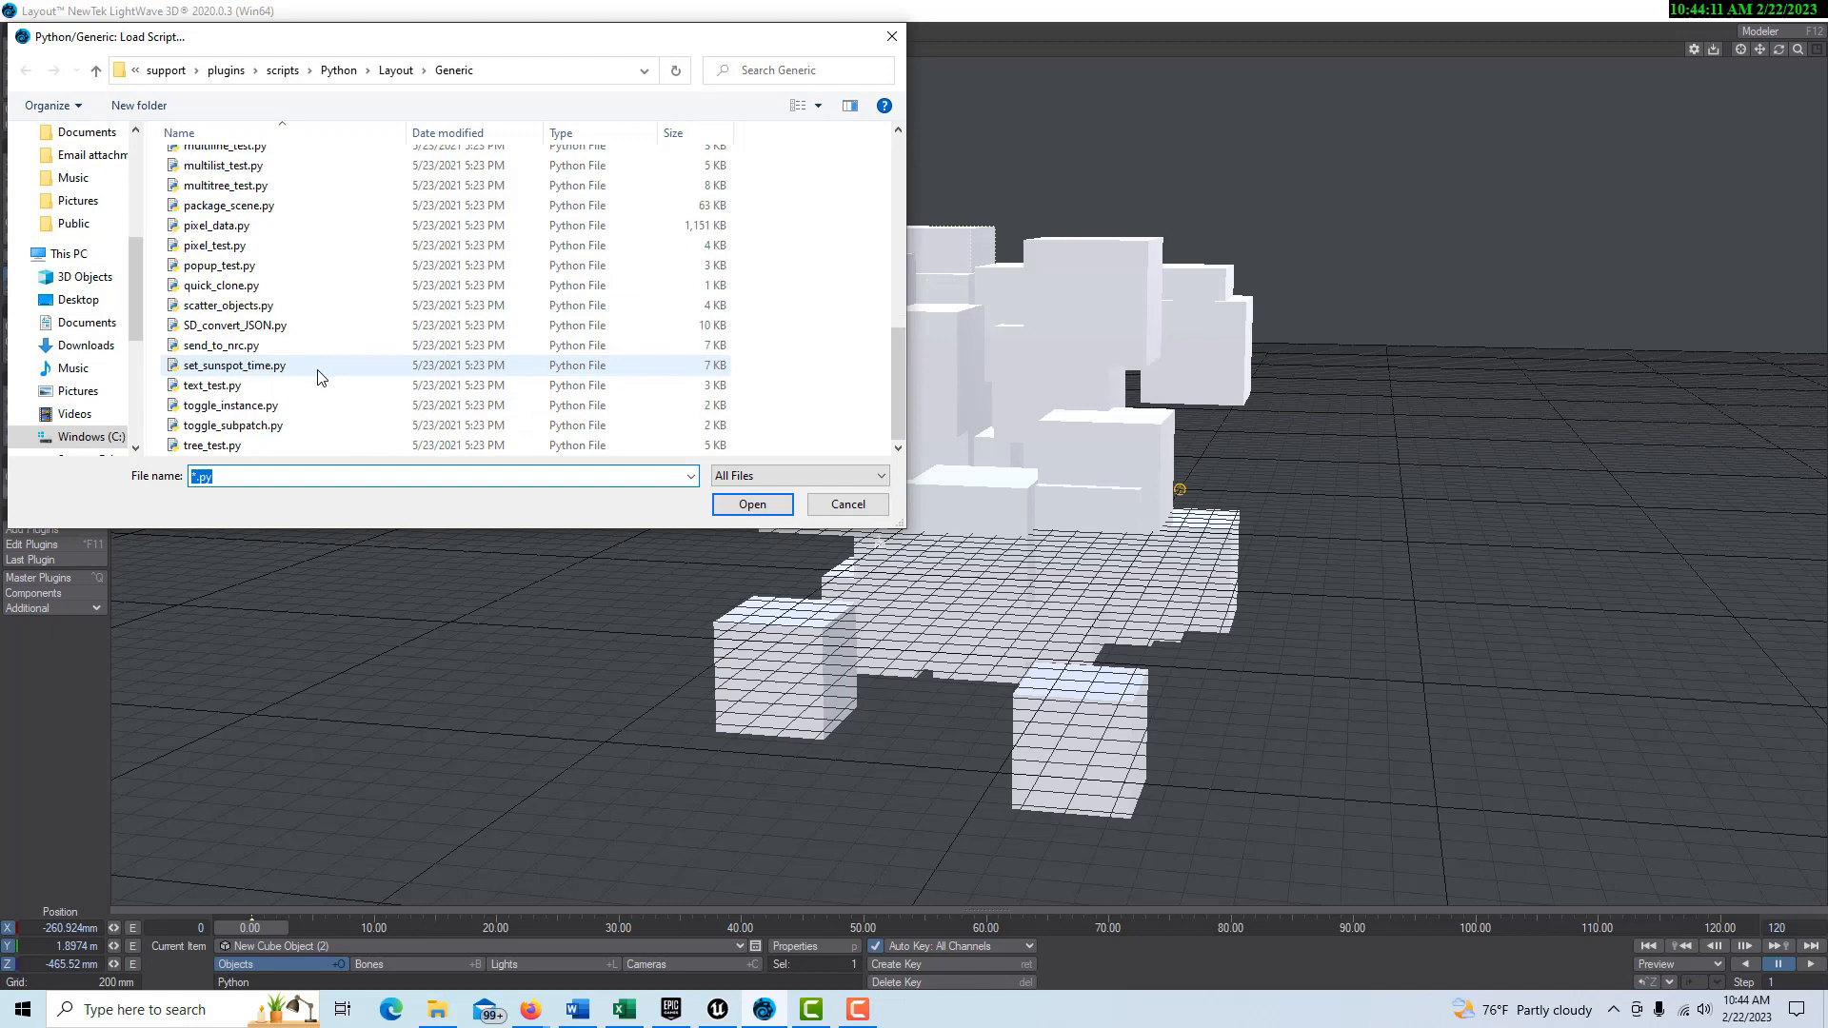
left_click(231, 312)
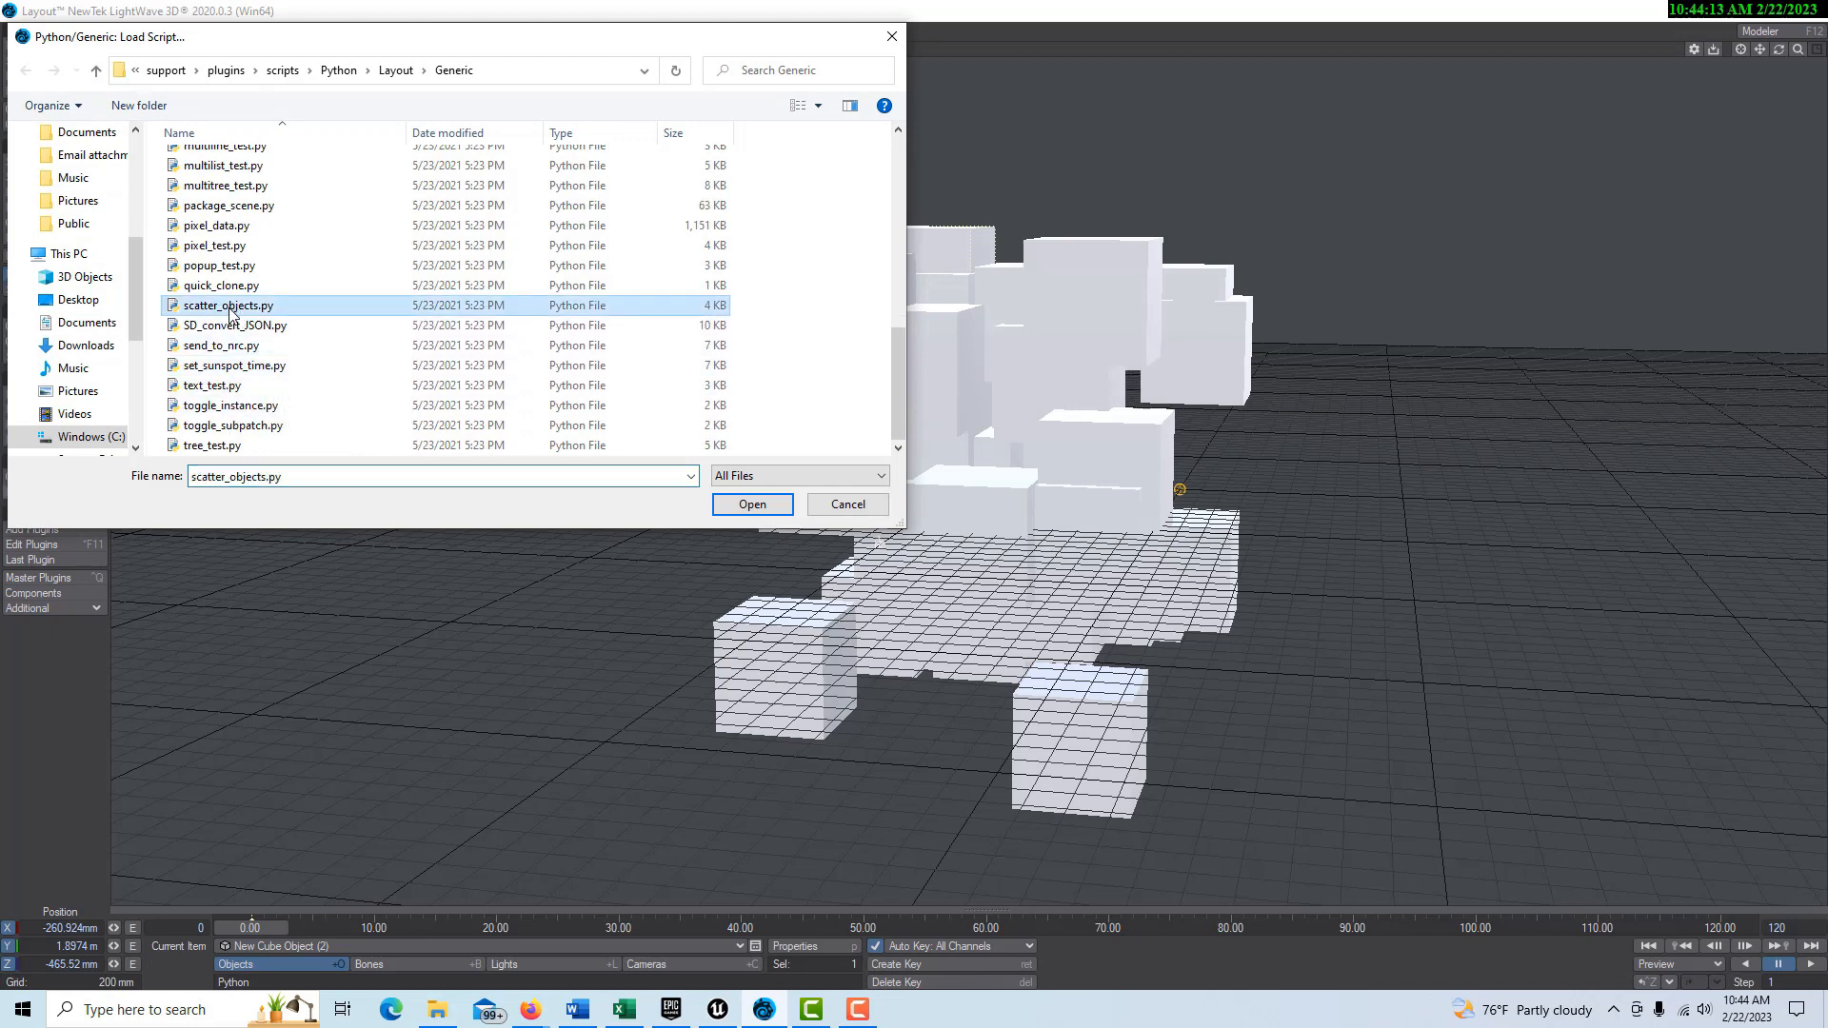
left_click(735, 501)
left_click_drag(647, 249, 508, 249)
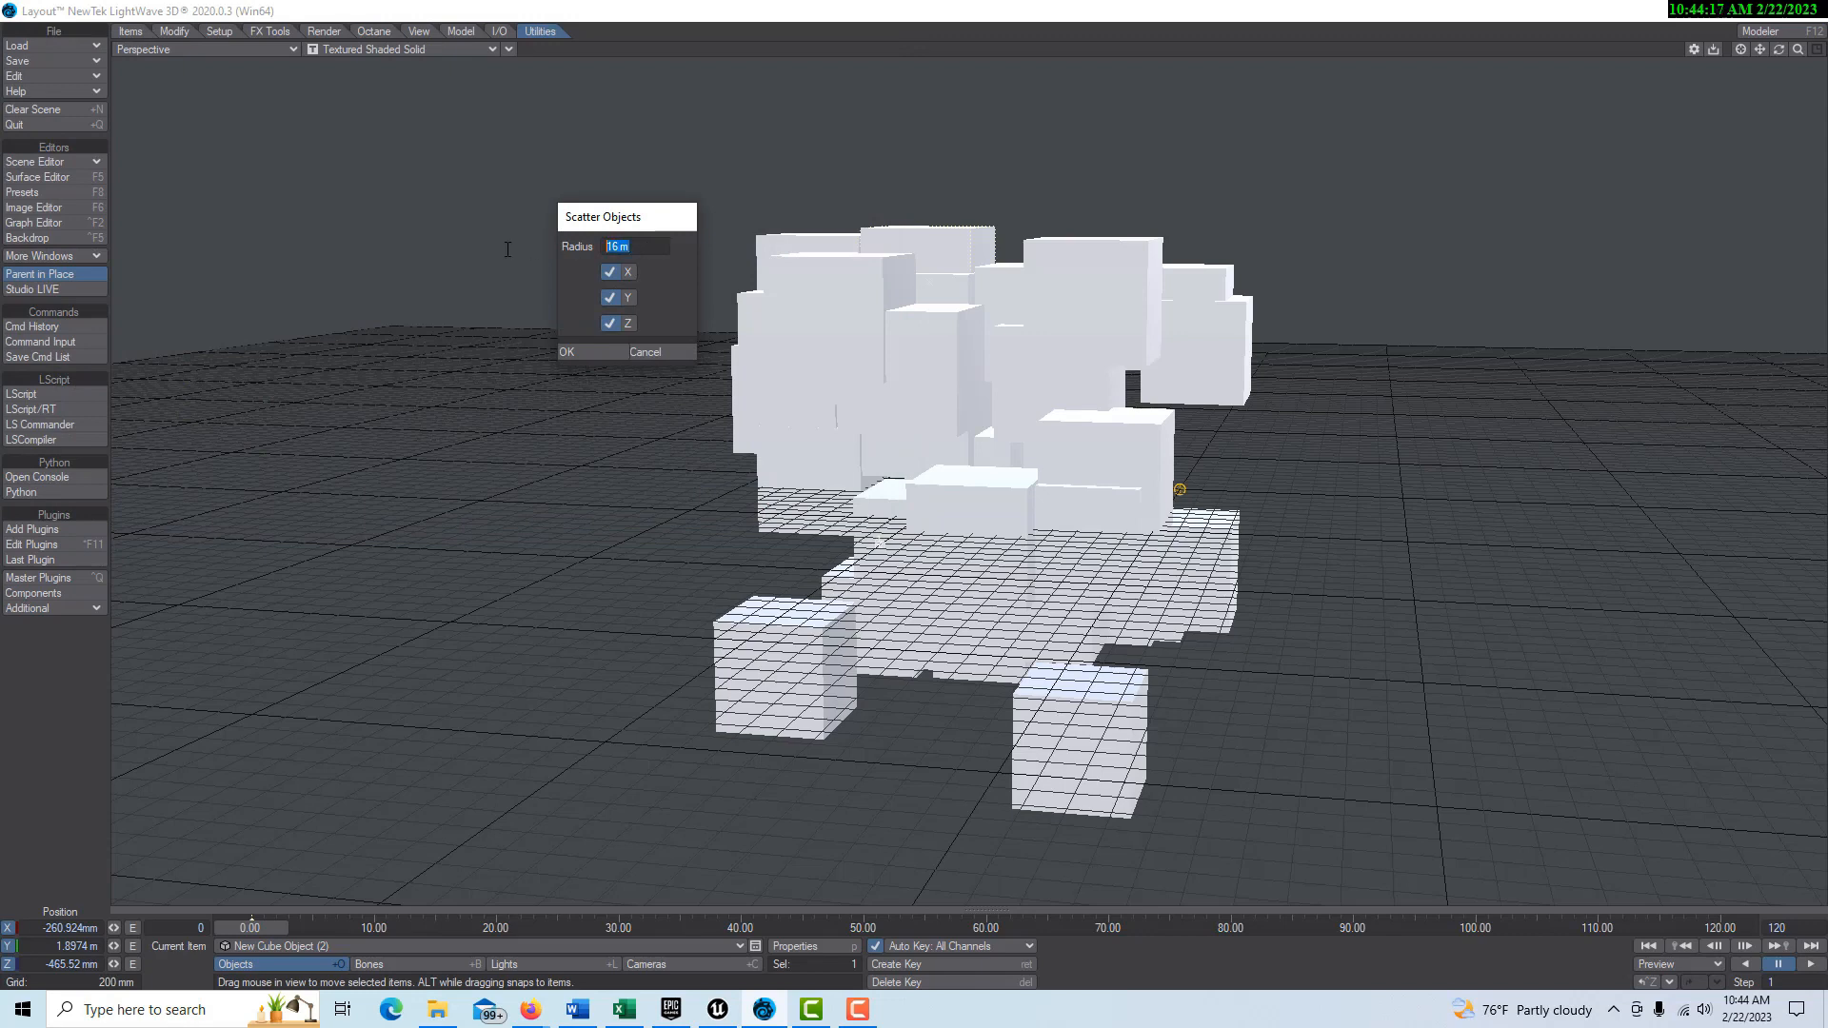
left_click(568, 352)
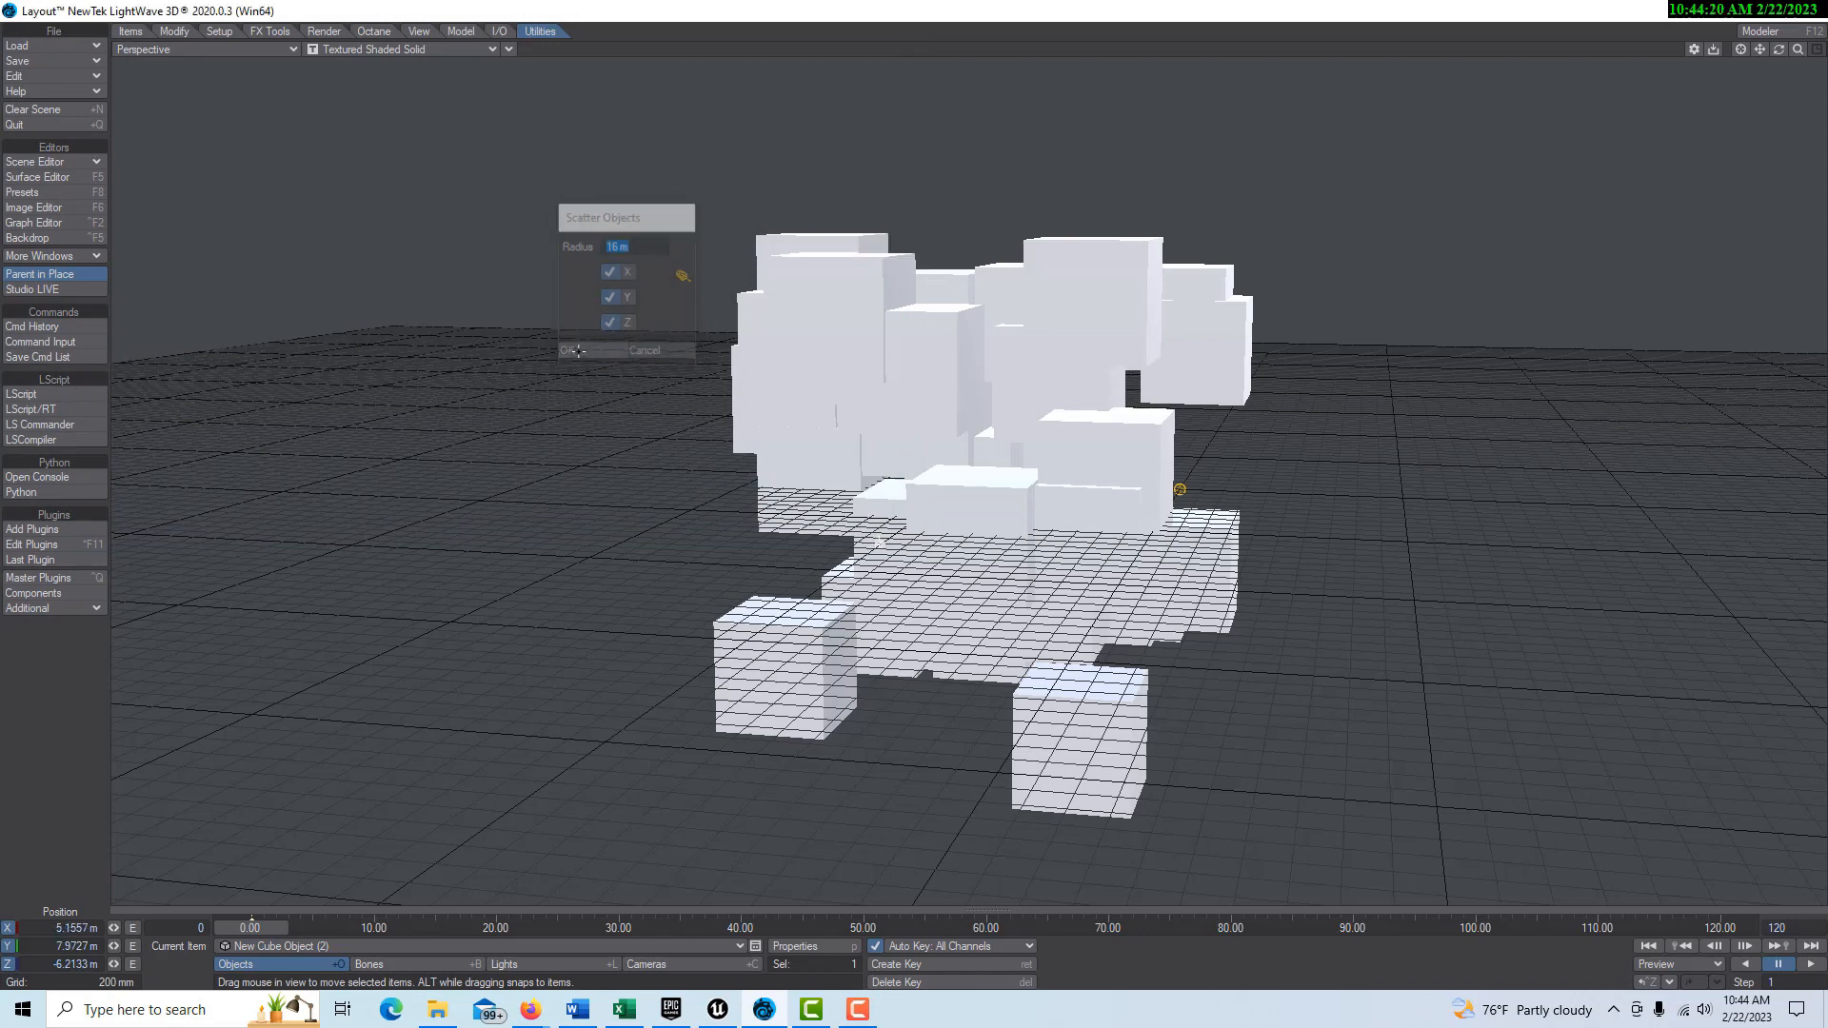
key("y")
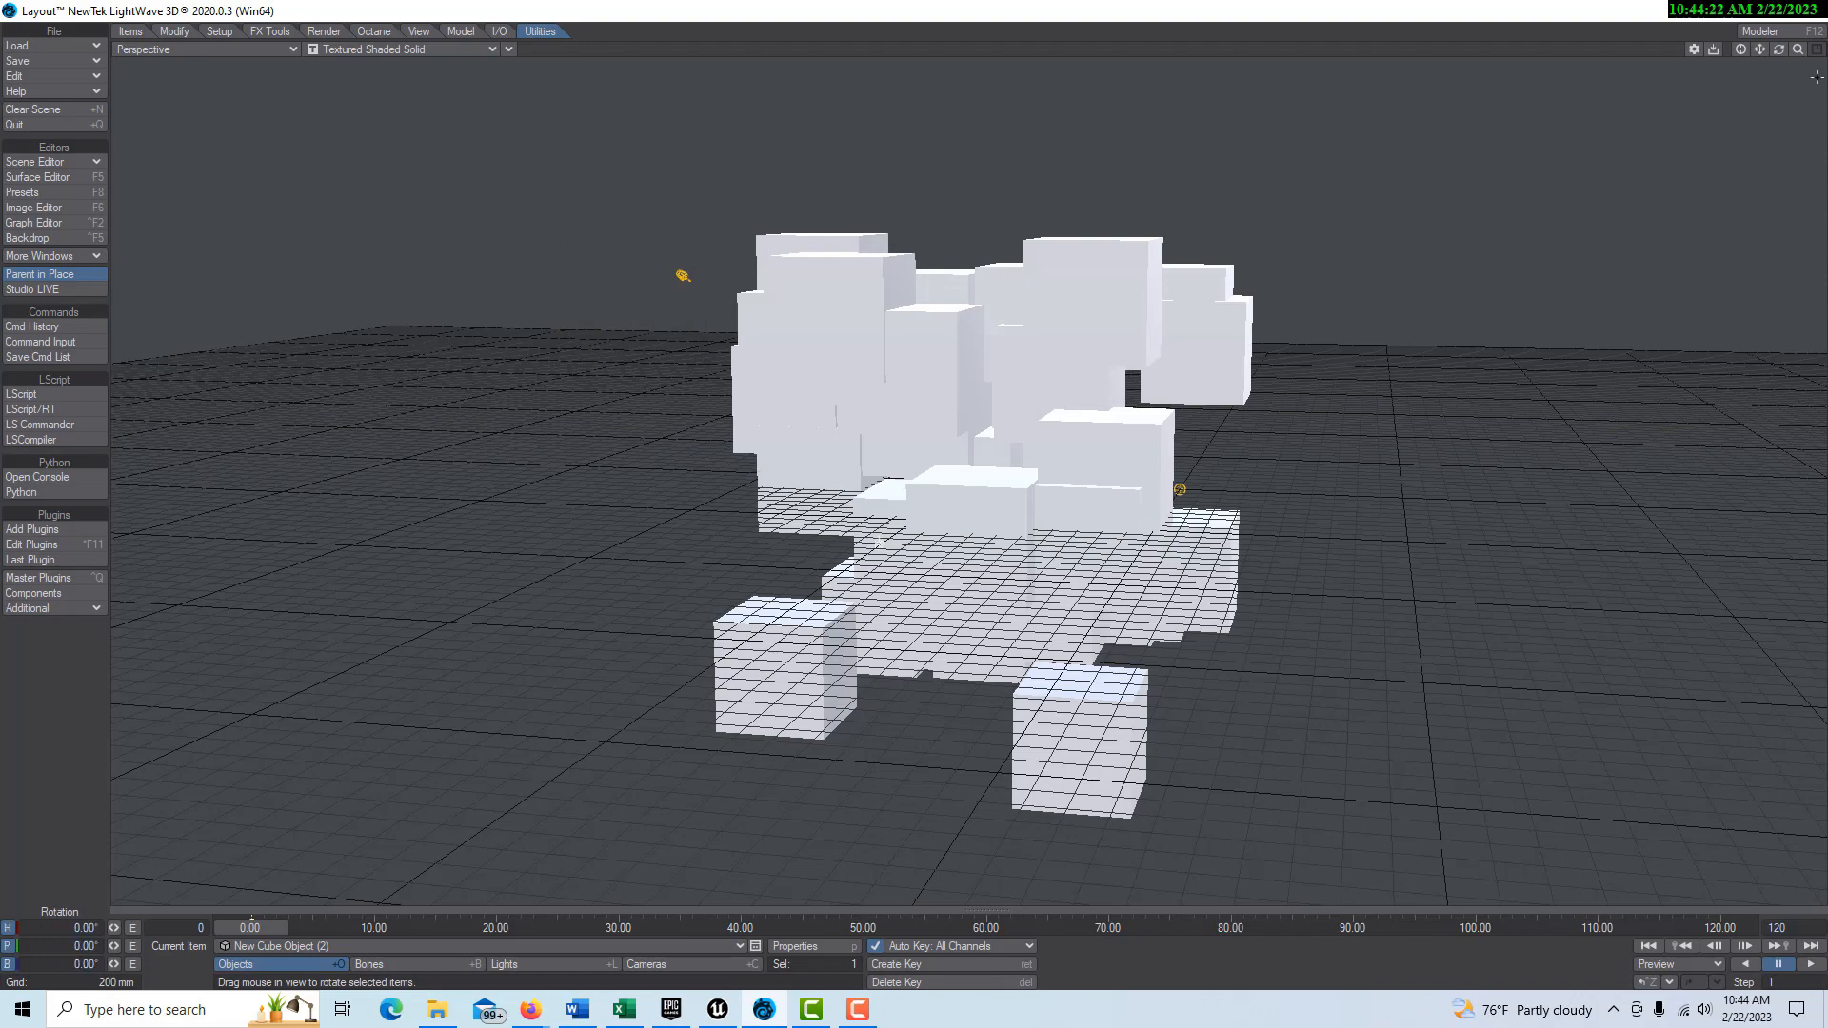
left_click_drag(1798, 50, 1704, 51)
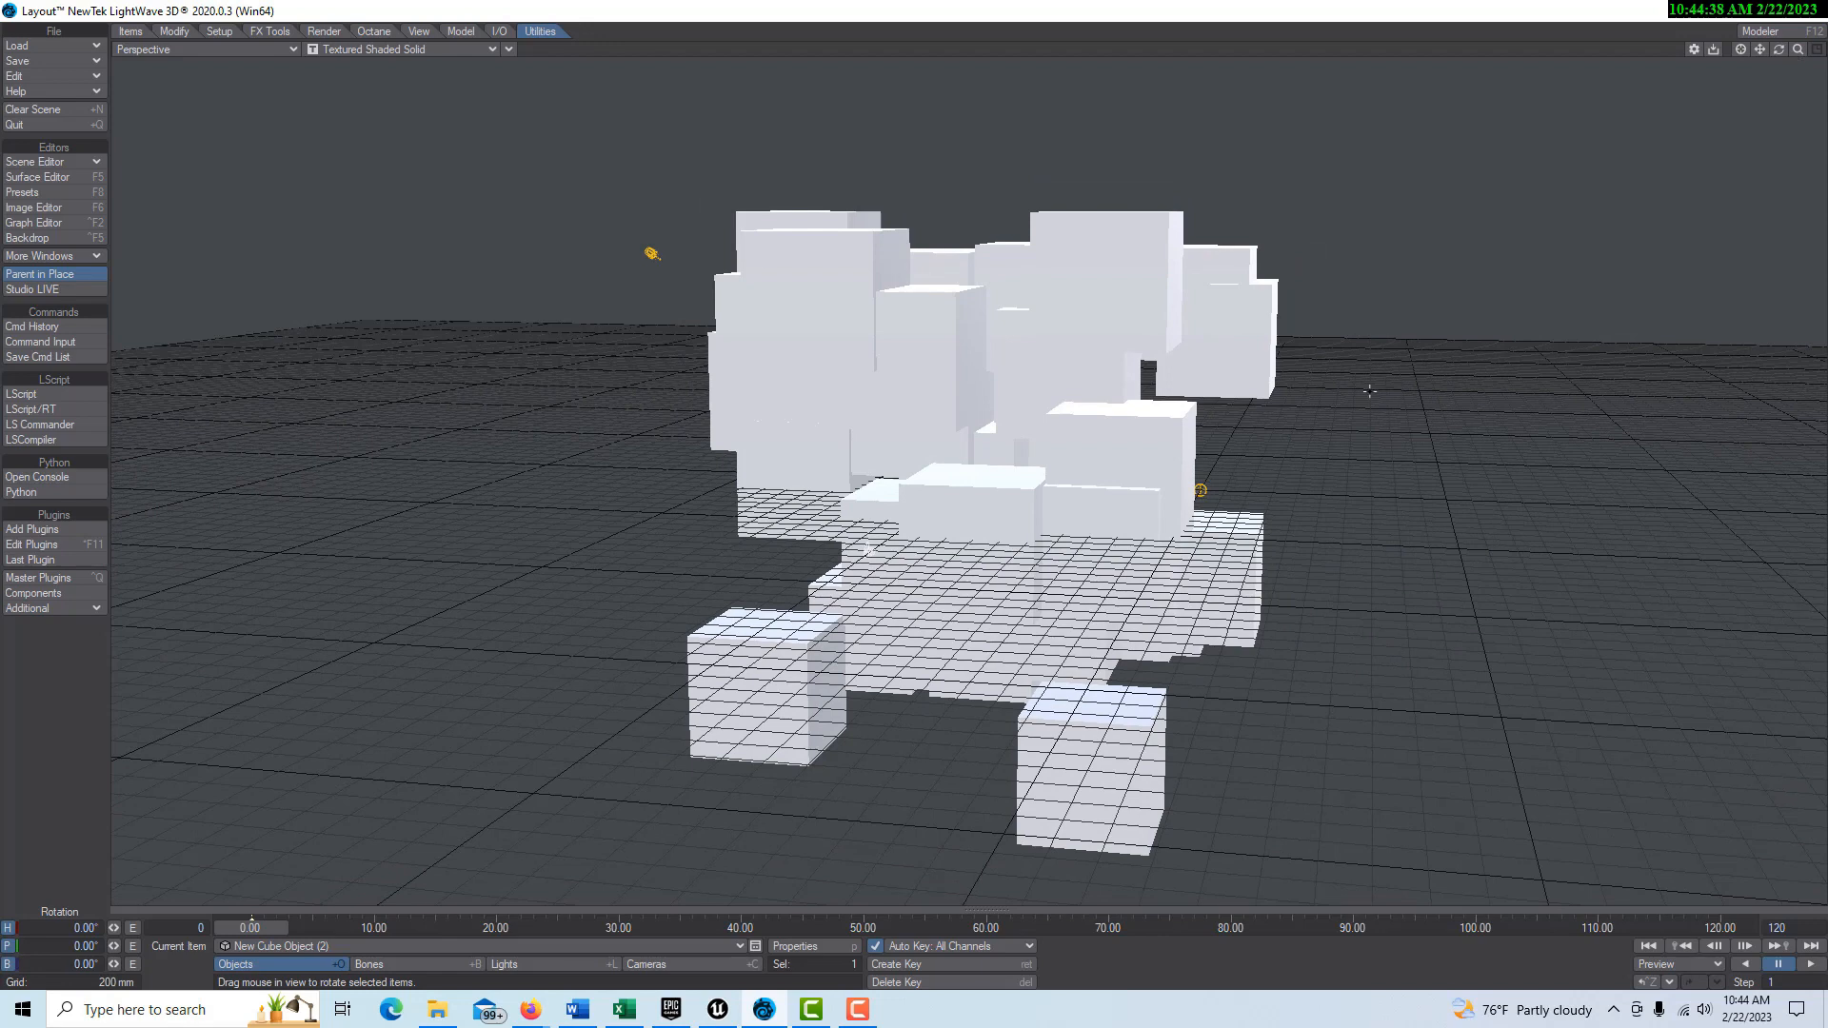
Step: Clear the scene and create a new 1 m cube centred at the origin
left_click(77, 111)
left_click(900, 784)
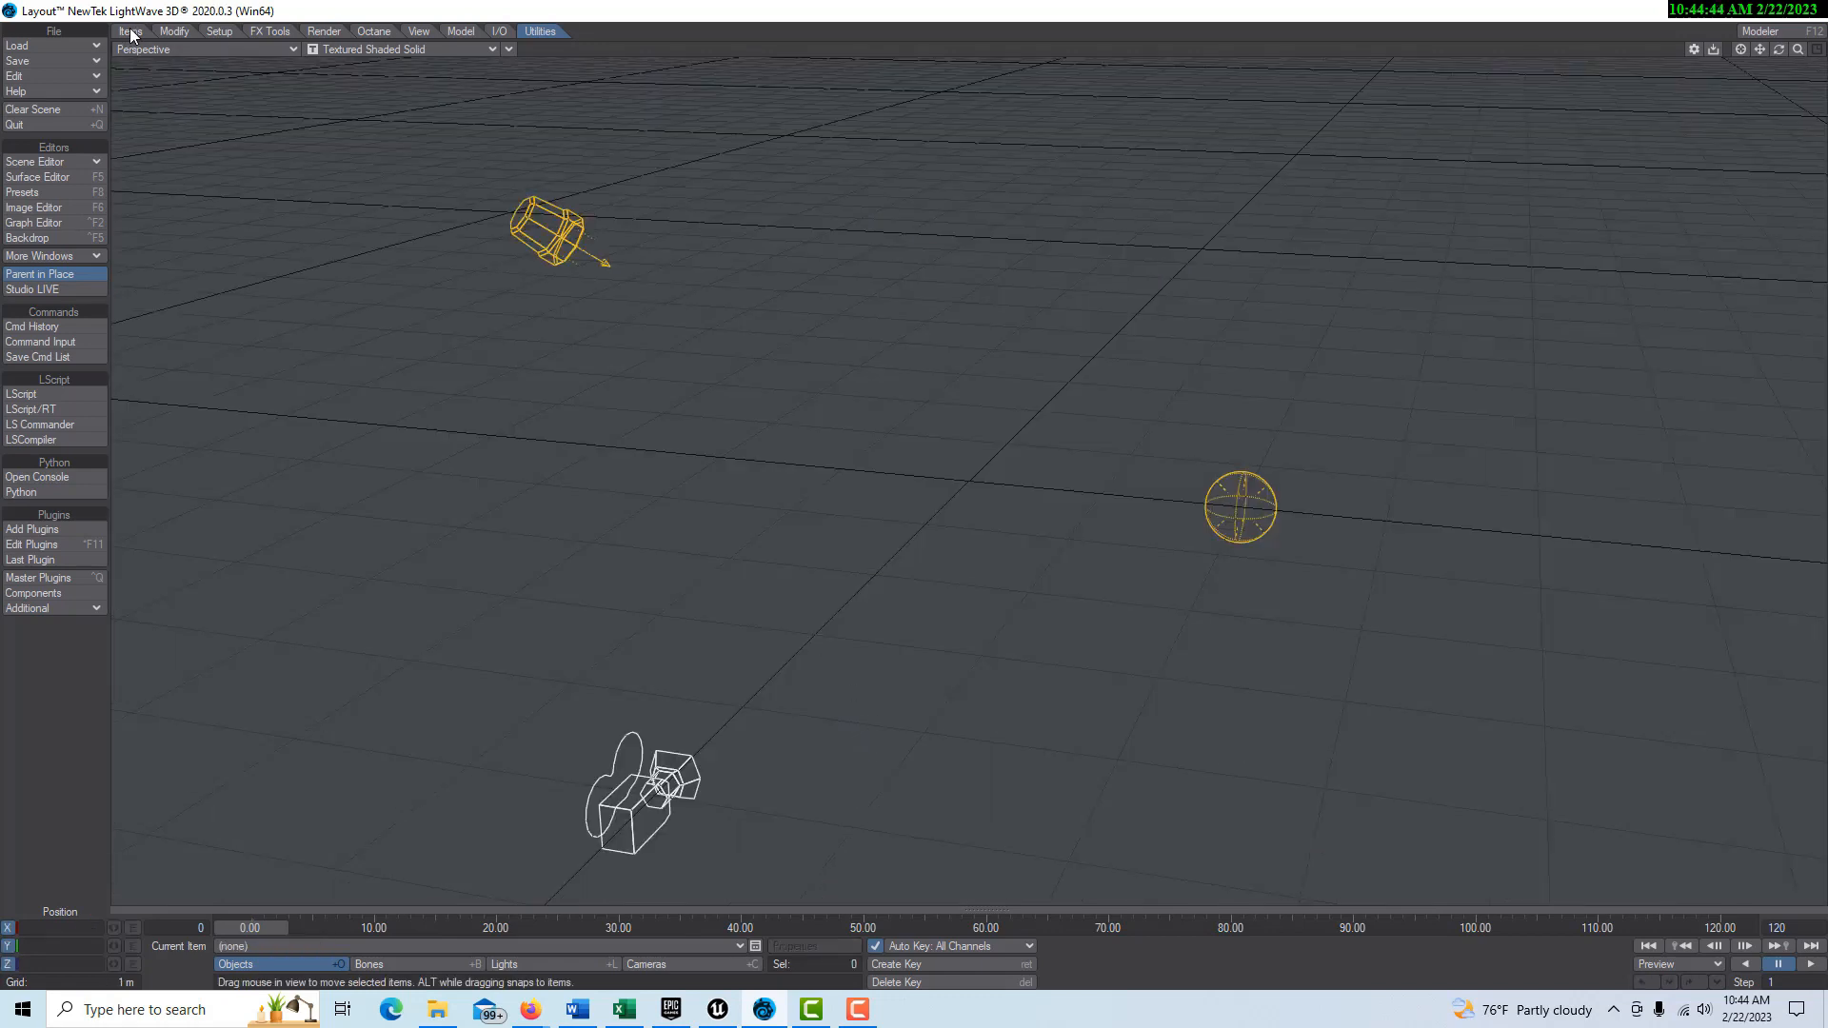
left_click(462, 31)
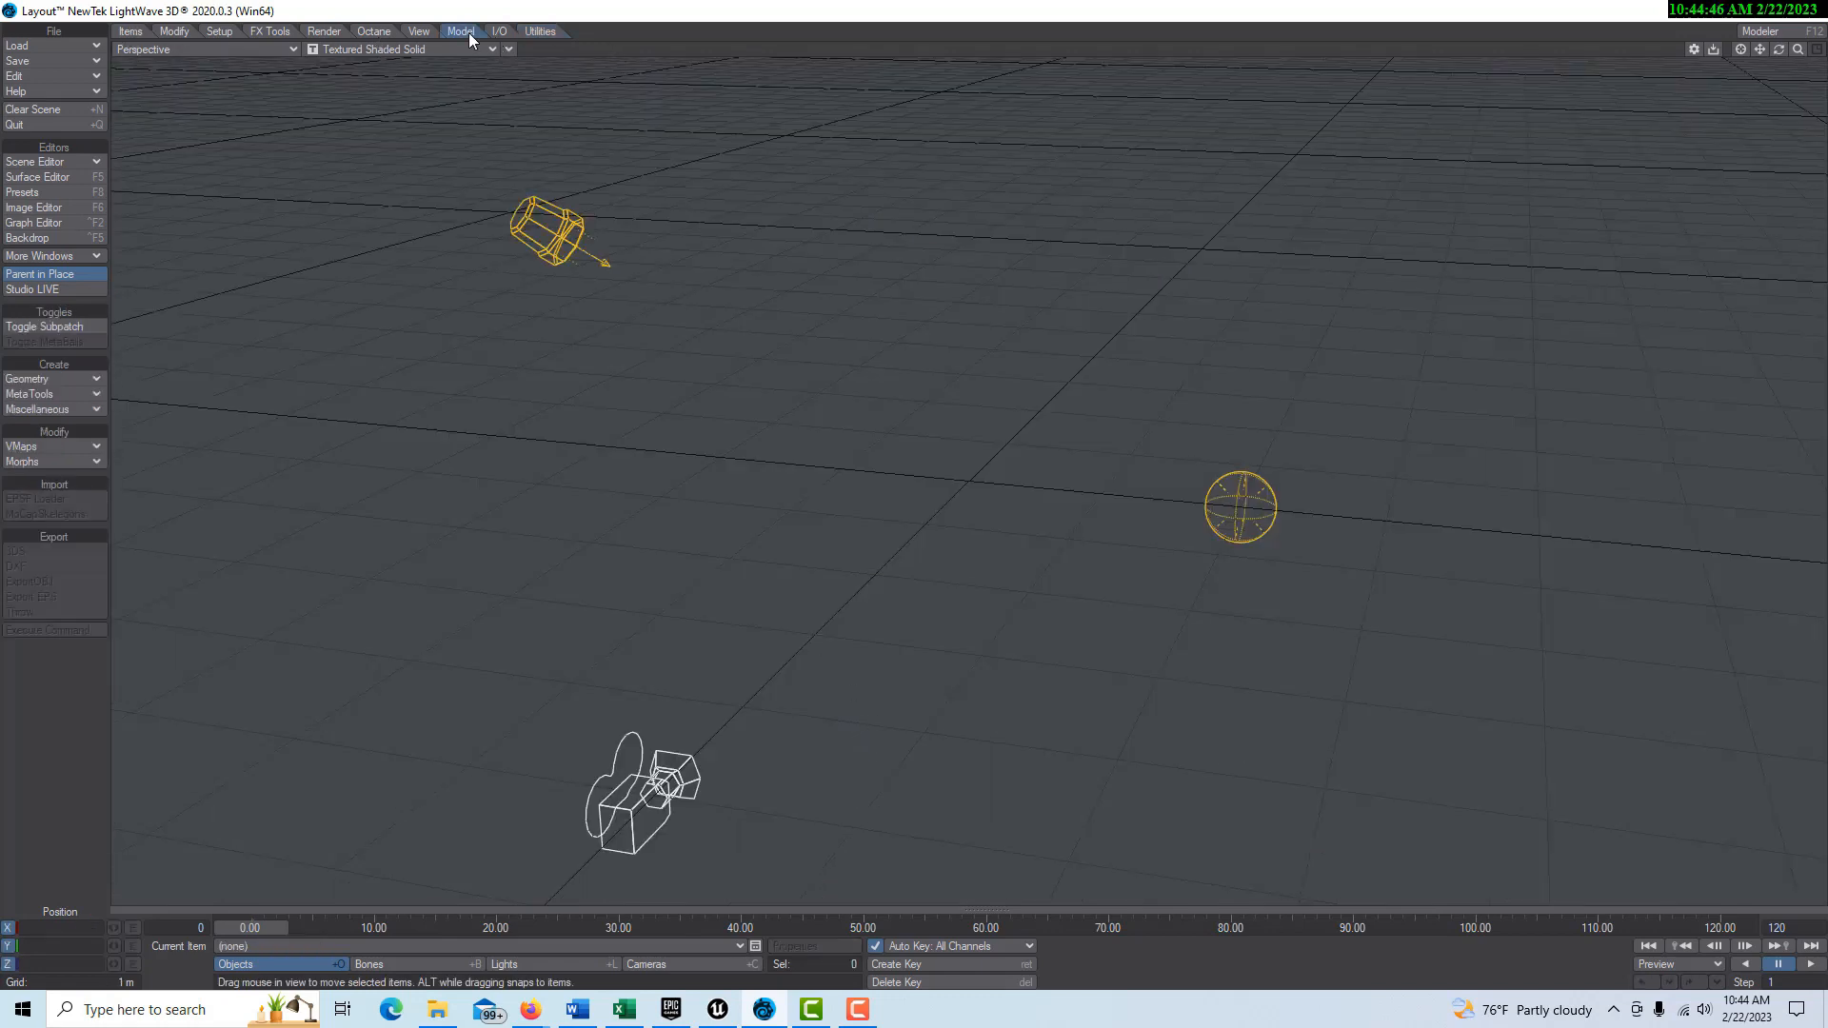
left_click(71, 379)
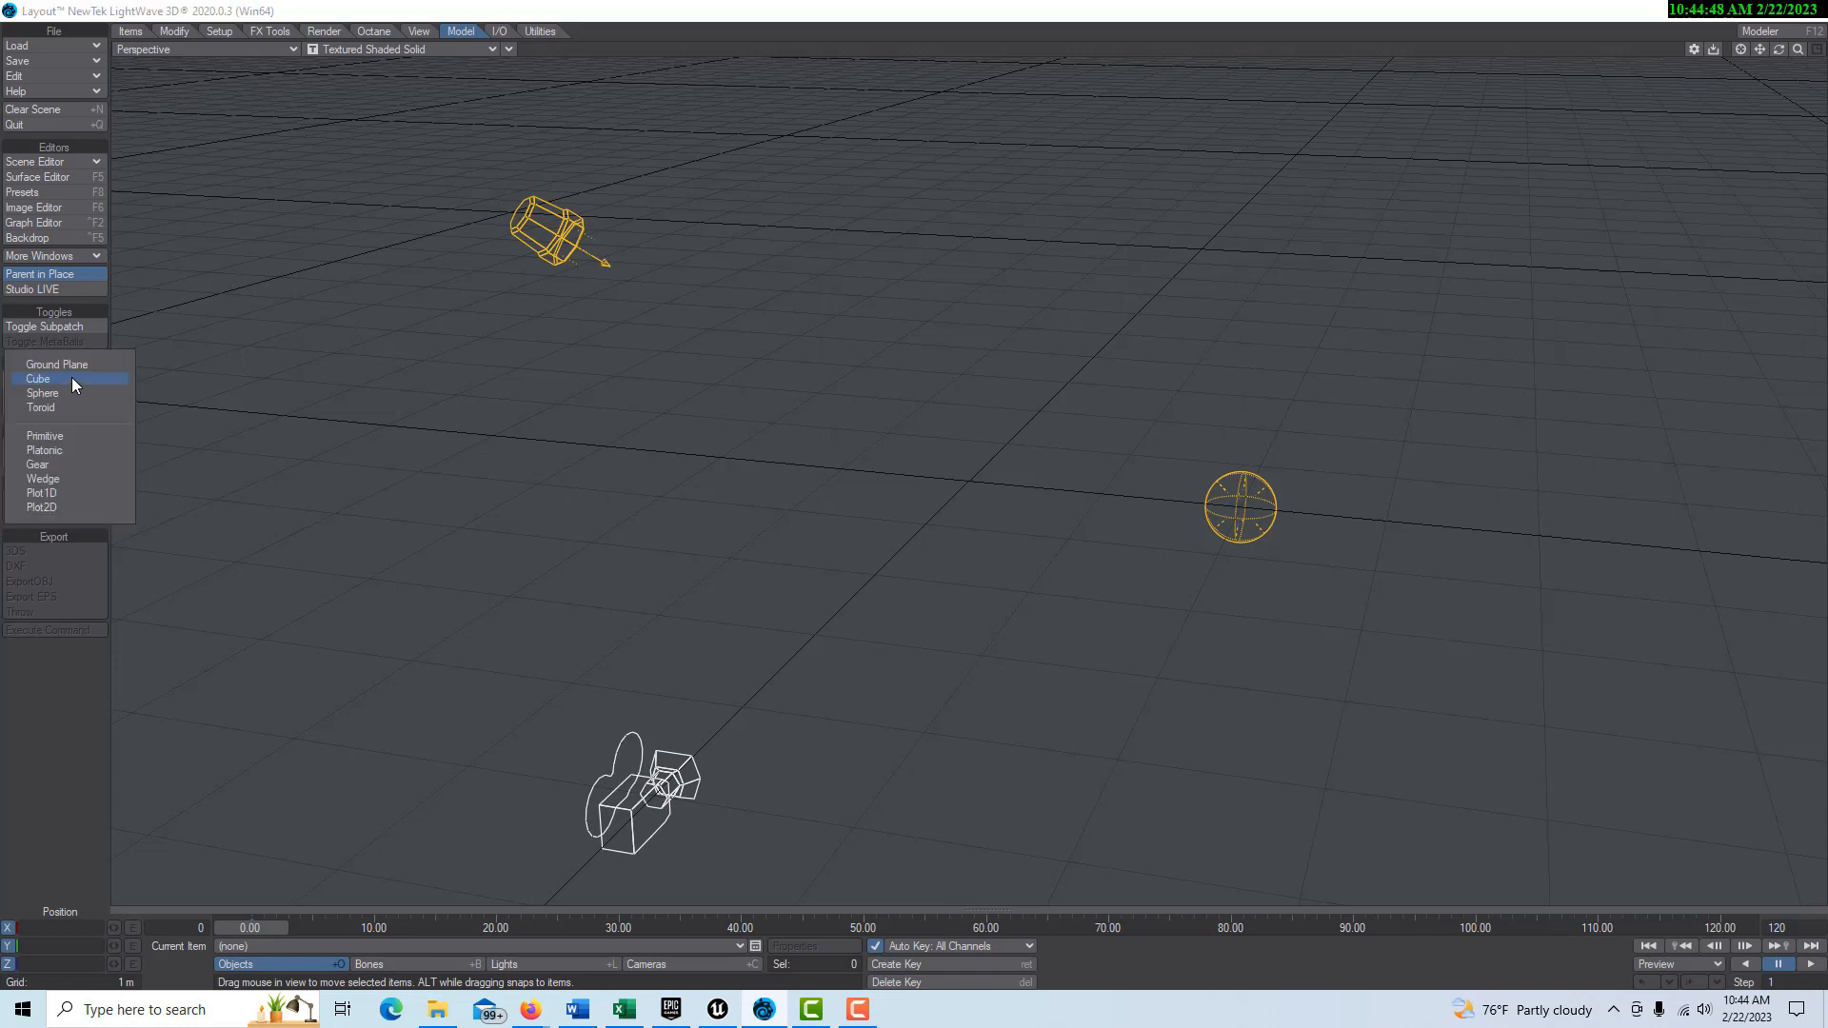
left_click(64, 379)
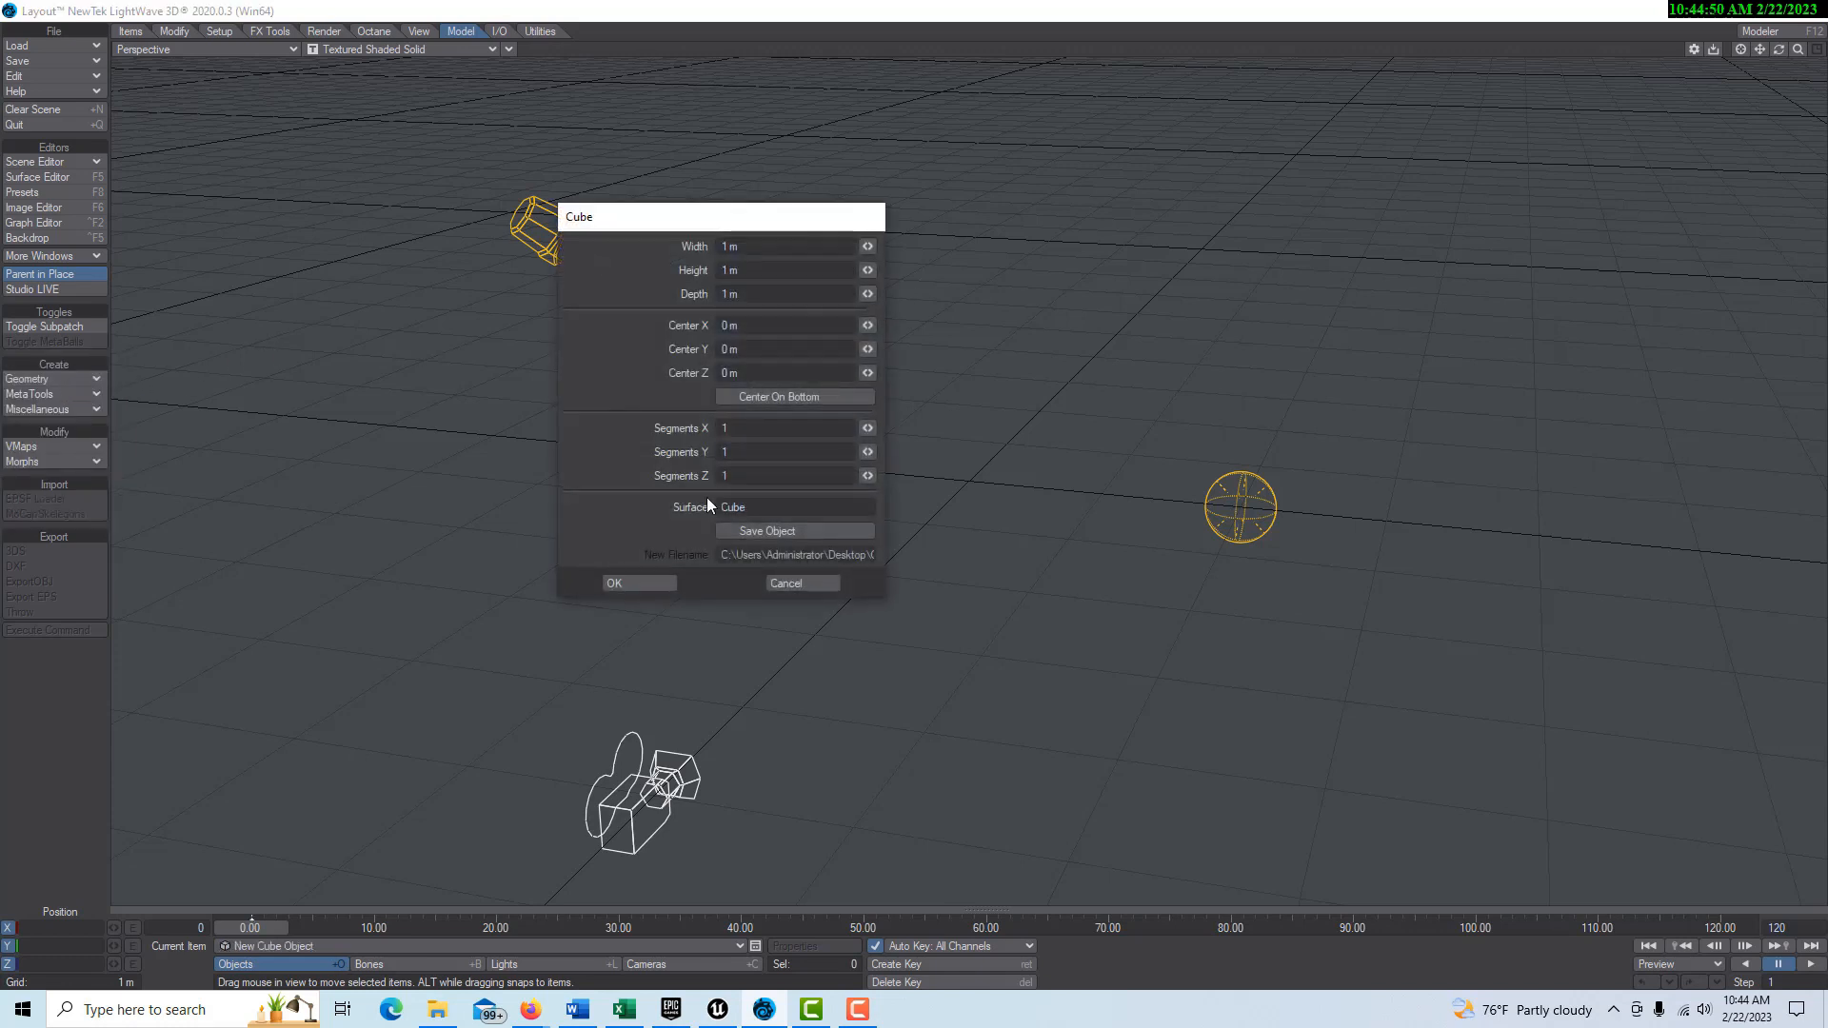
left_click(651, 584)
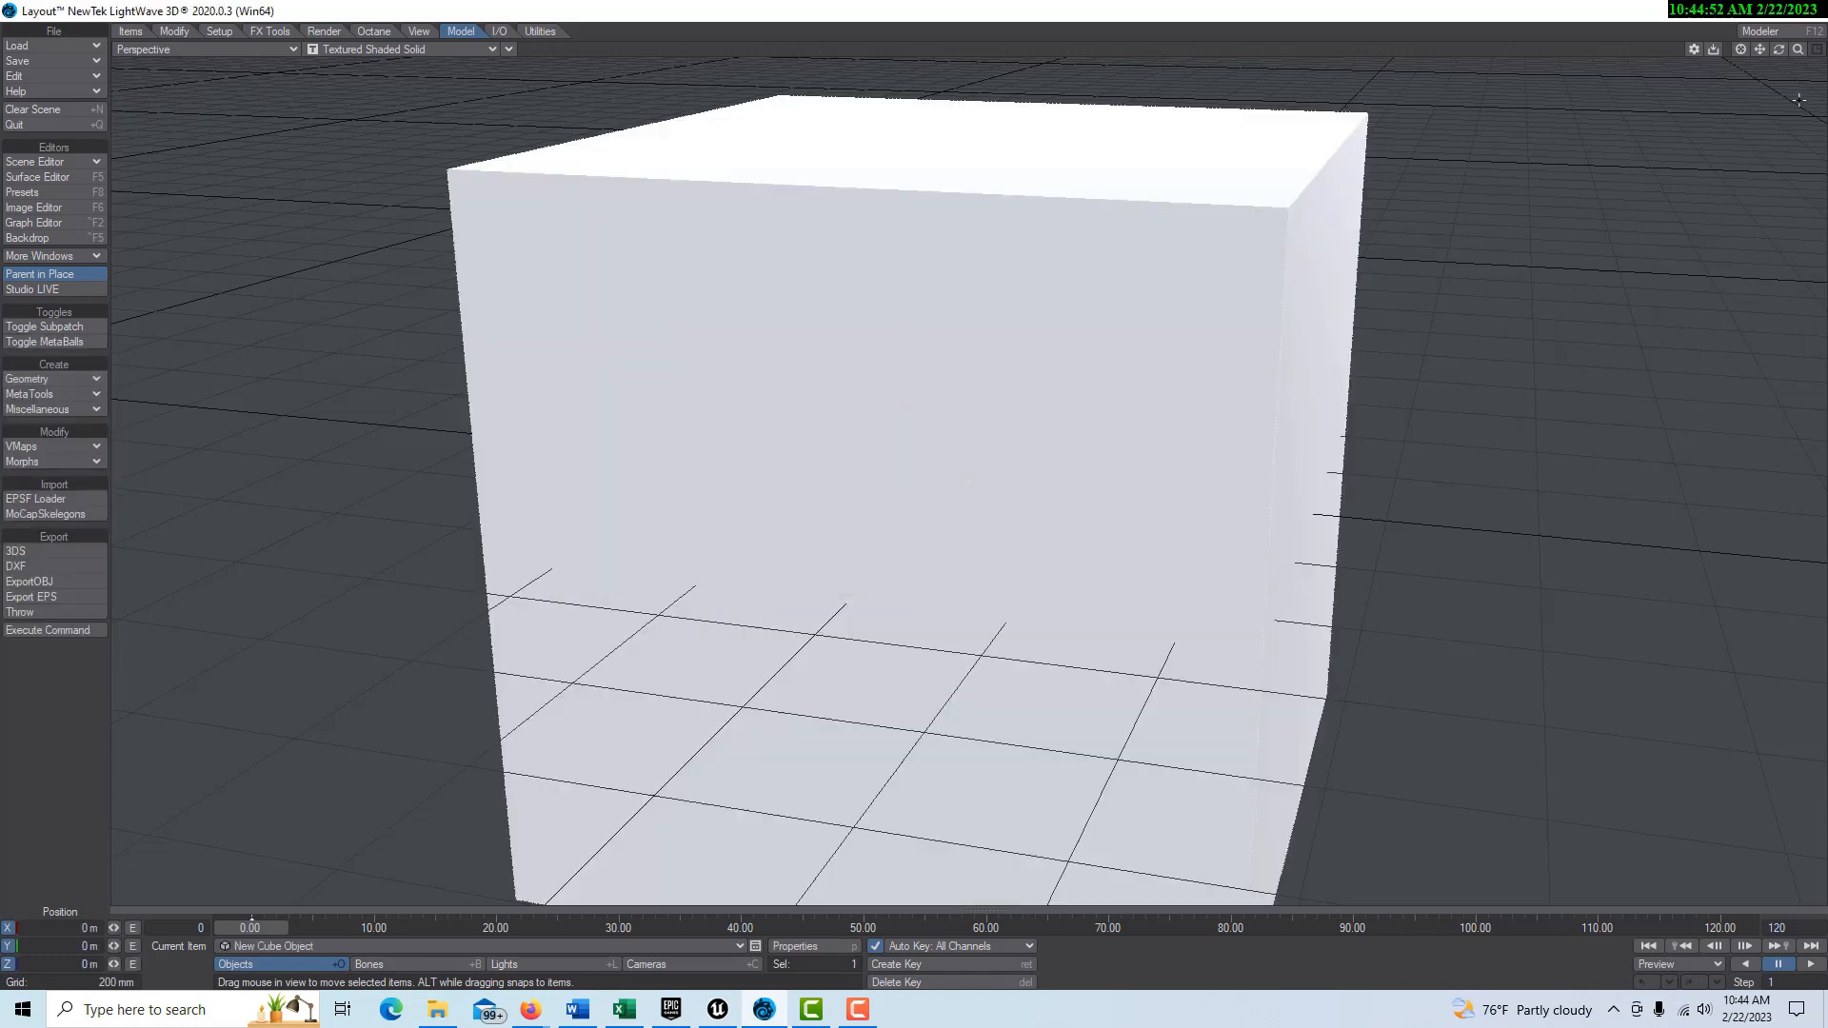
left_click_drag(1798, 53, 1799, 57)
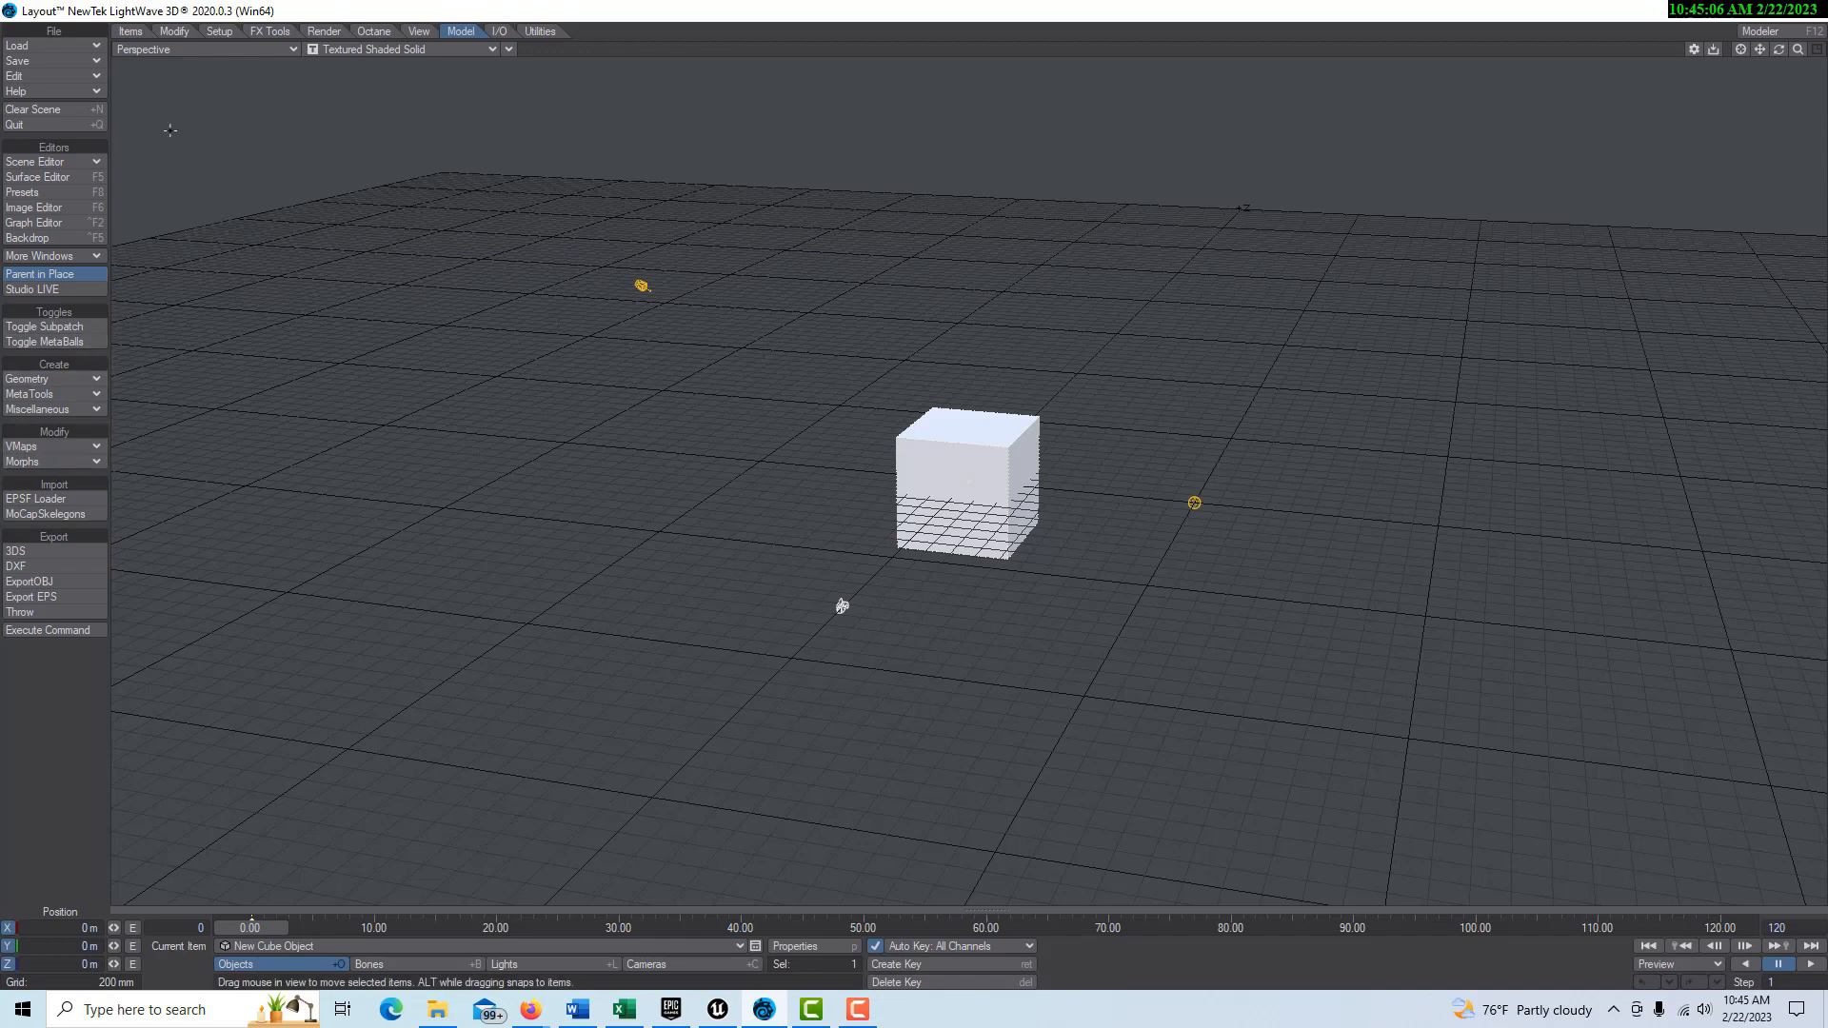
Step: Clone the new cube 20 times
left_click(130, 32)
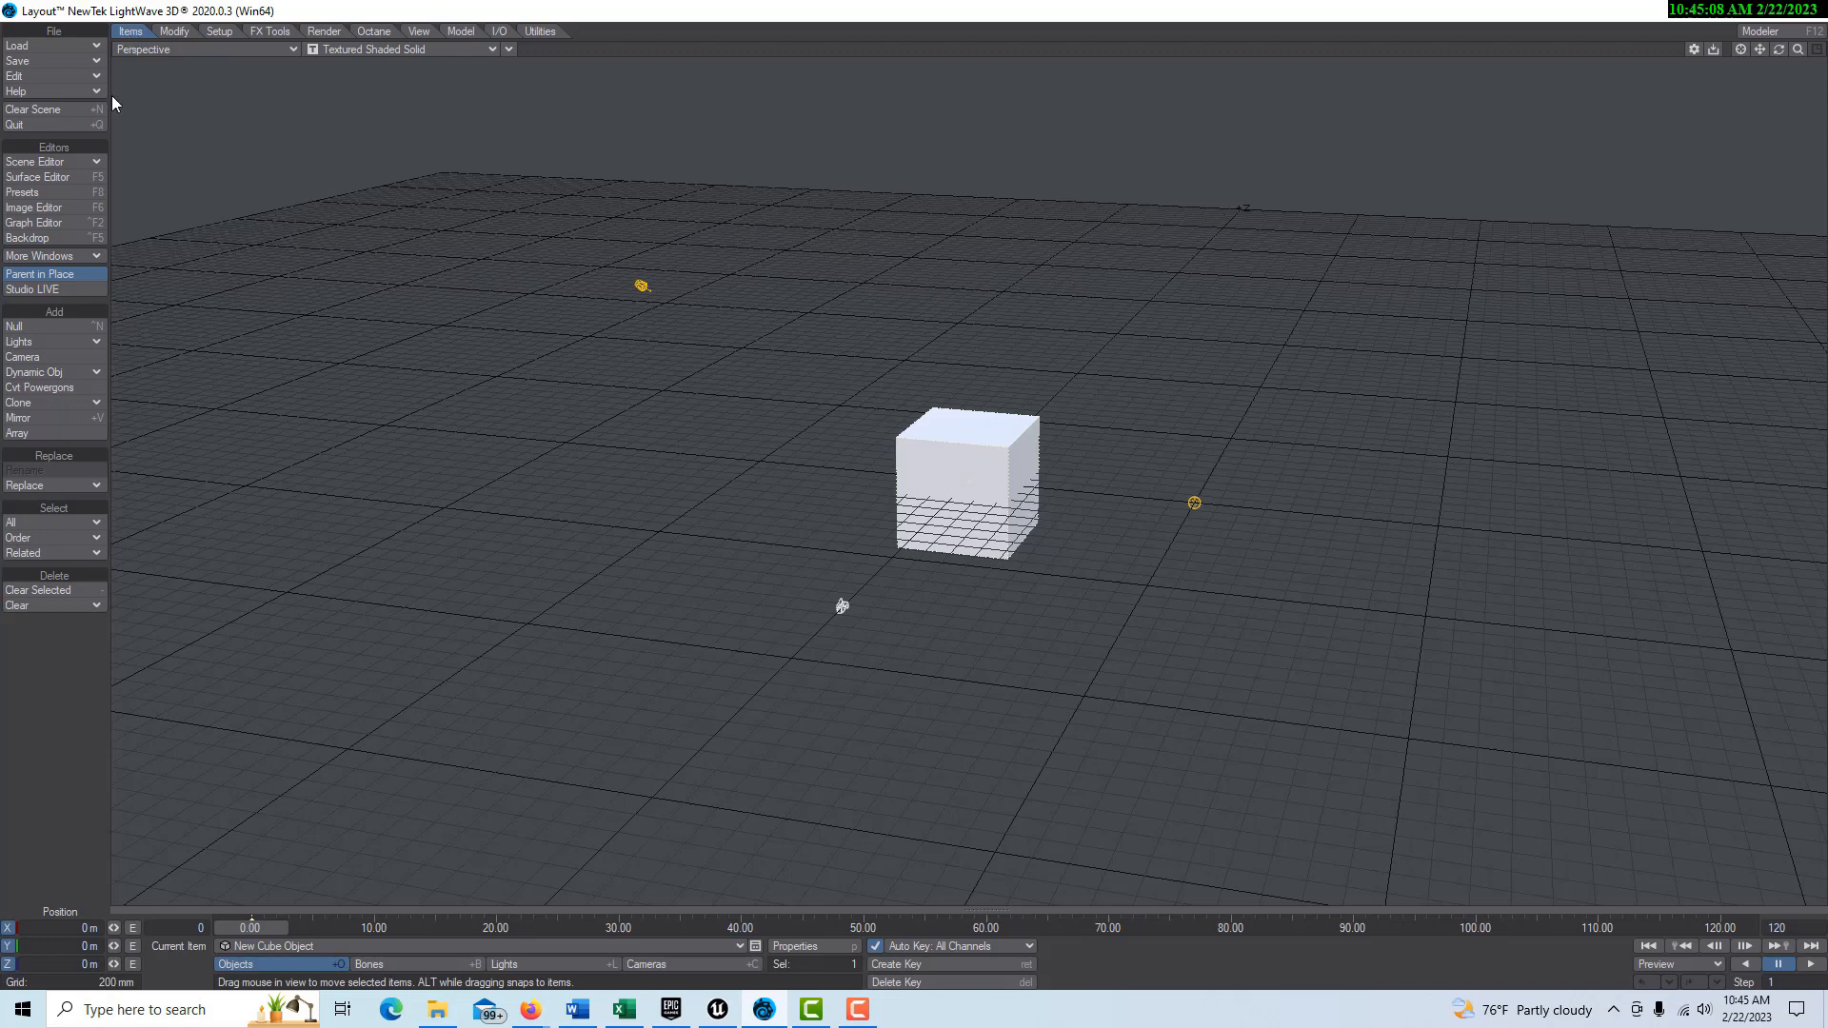
left_click(55, 404)
left_click(60, 404)
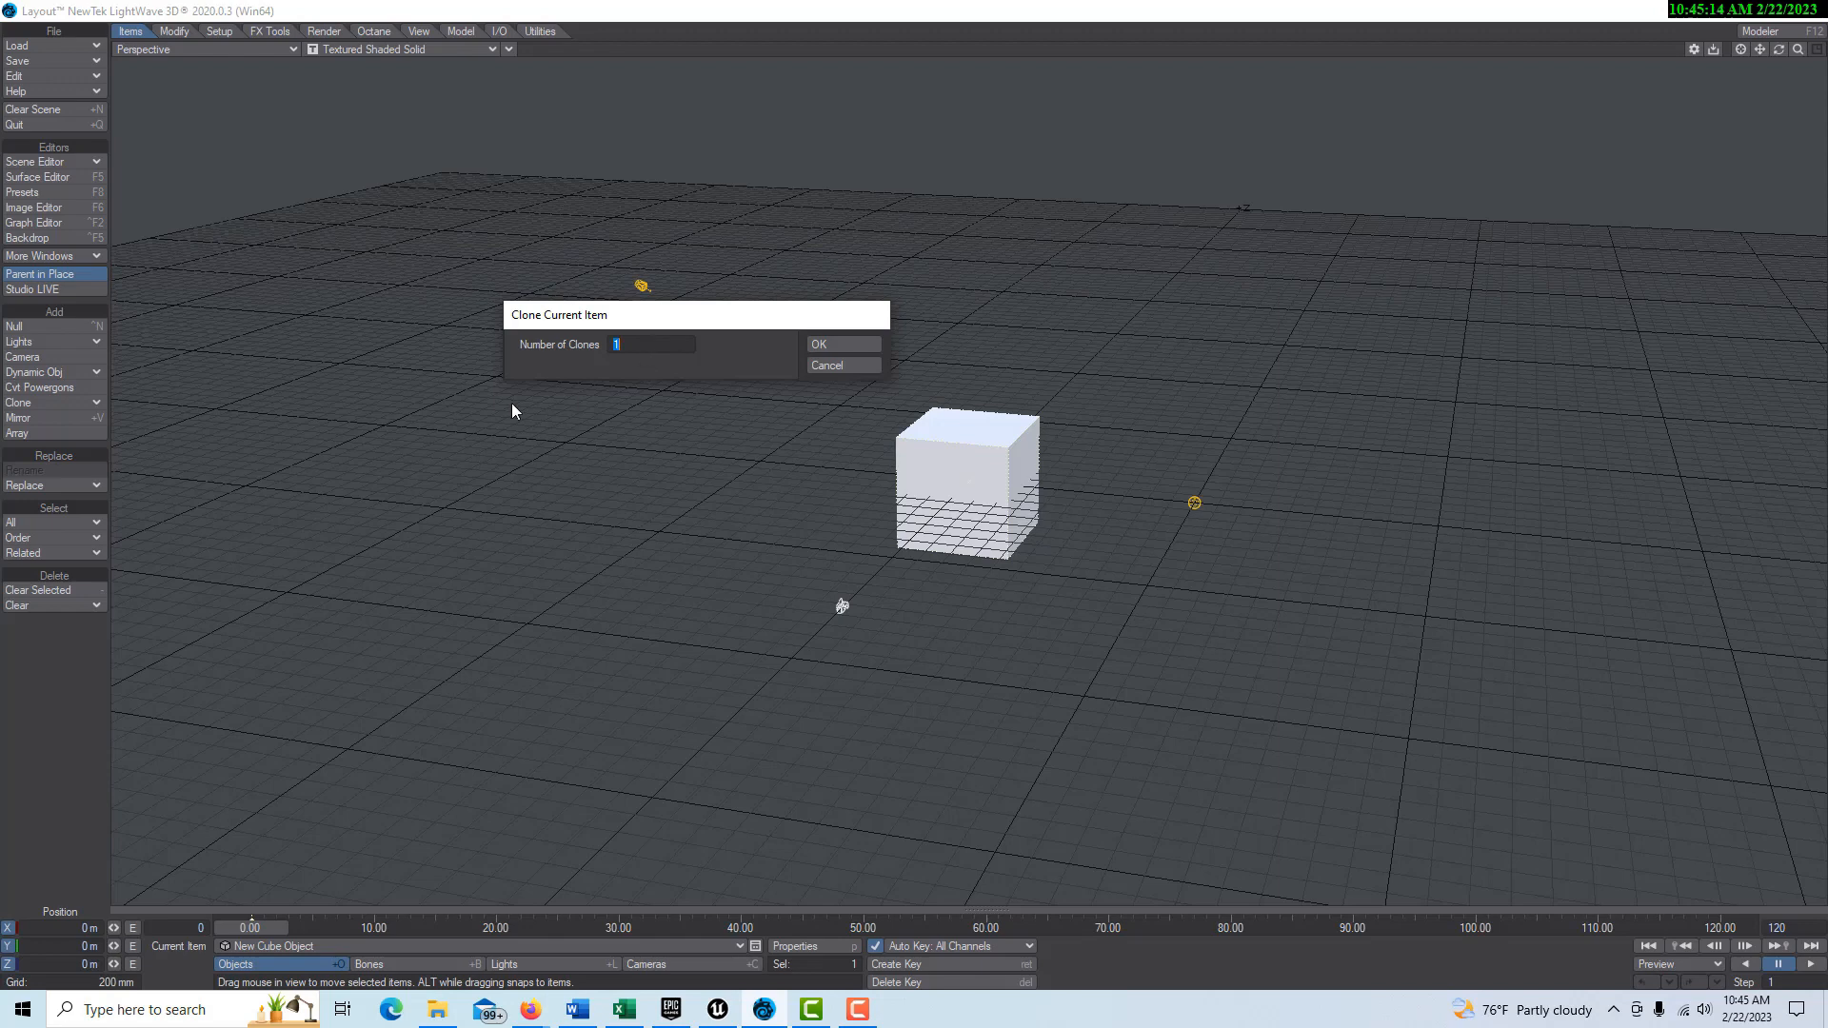
type("20")
key("Return")
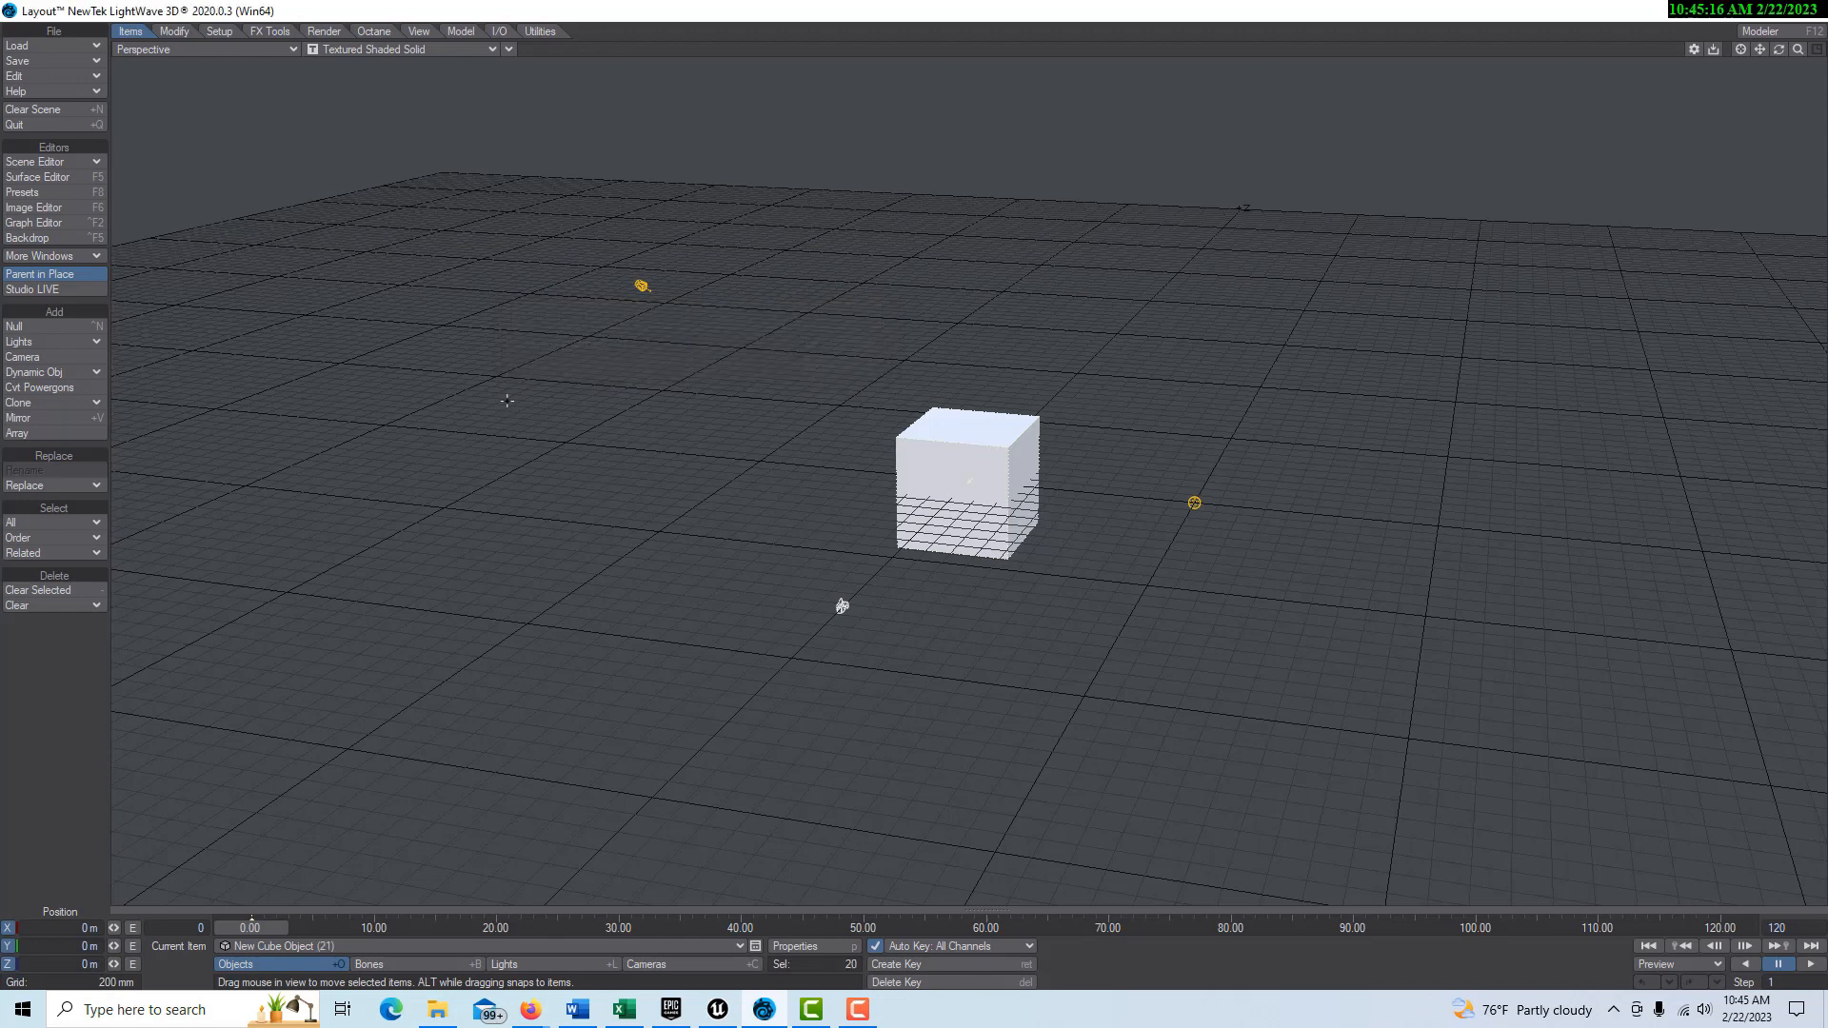
Step: Run the scatter_objects.py Python script on the 20 cloned cubes with a 16 m radius on X, Y and Z
left_click(540, 32)
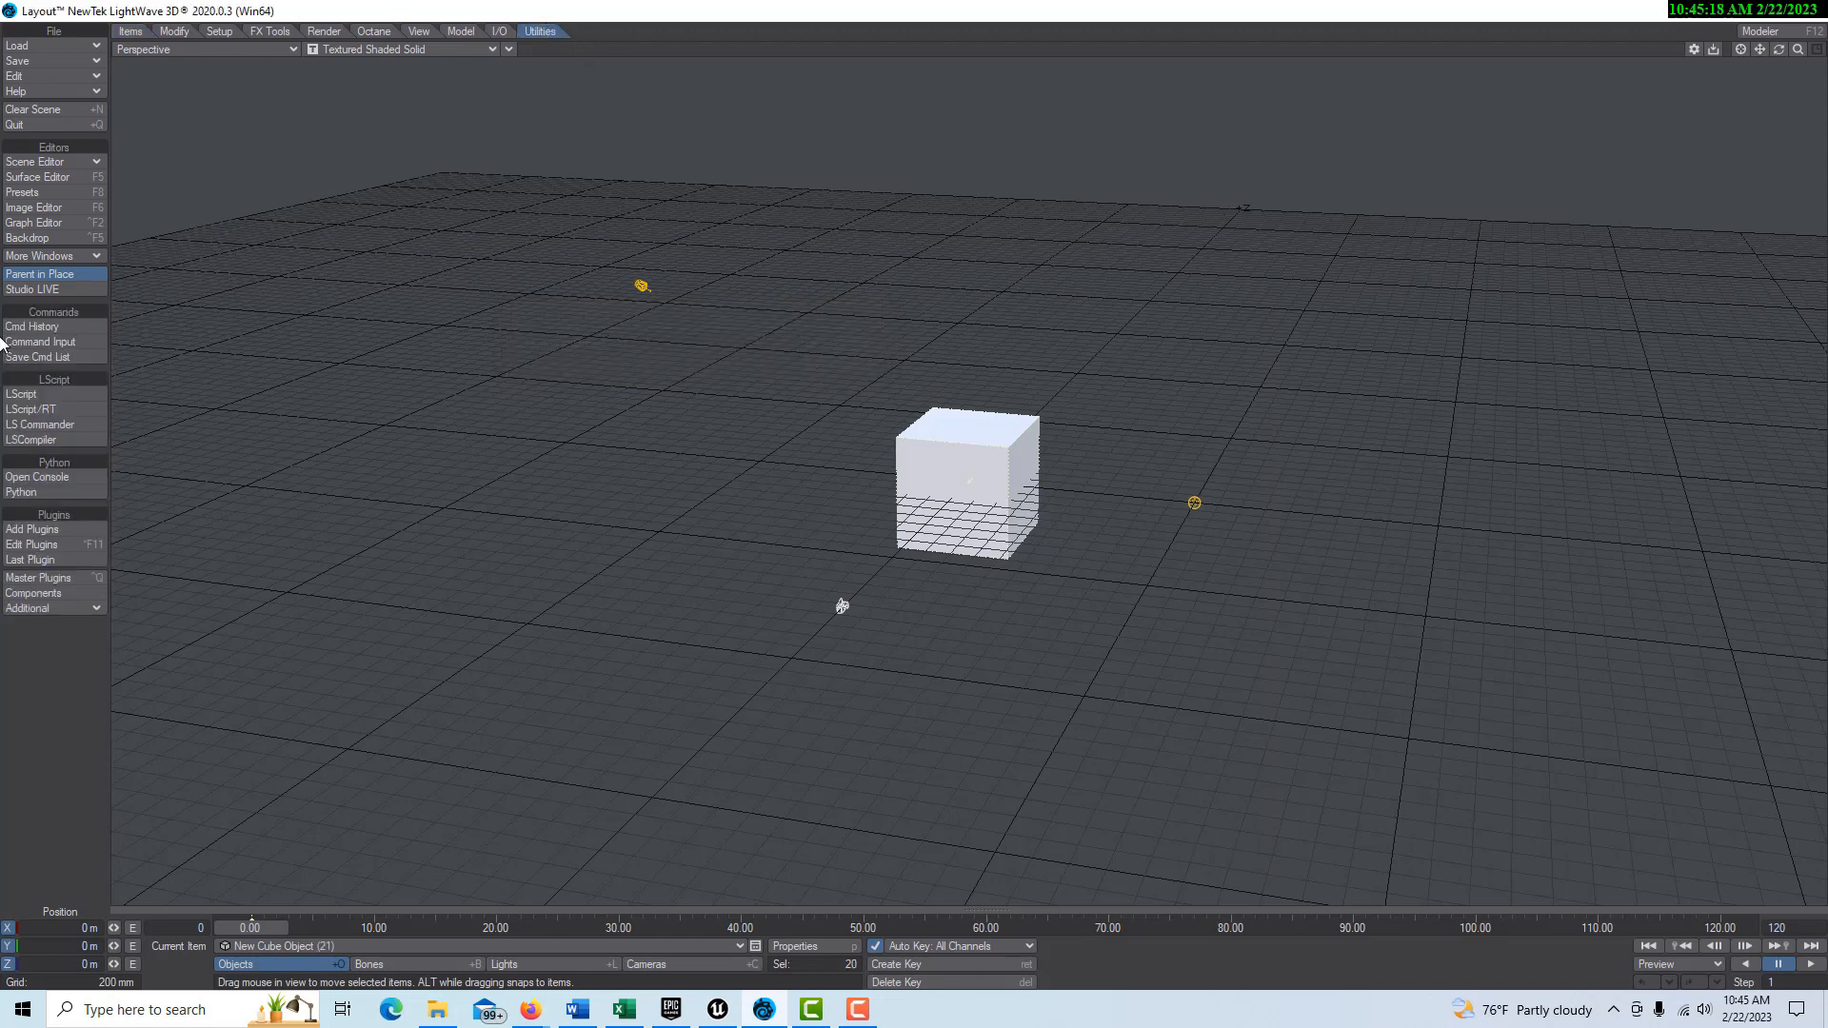
left_click(38, 493)
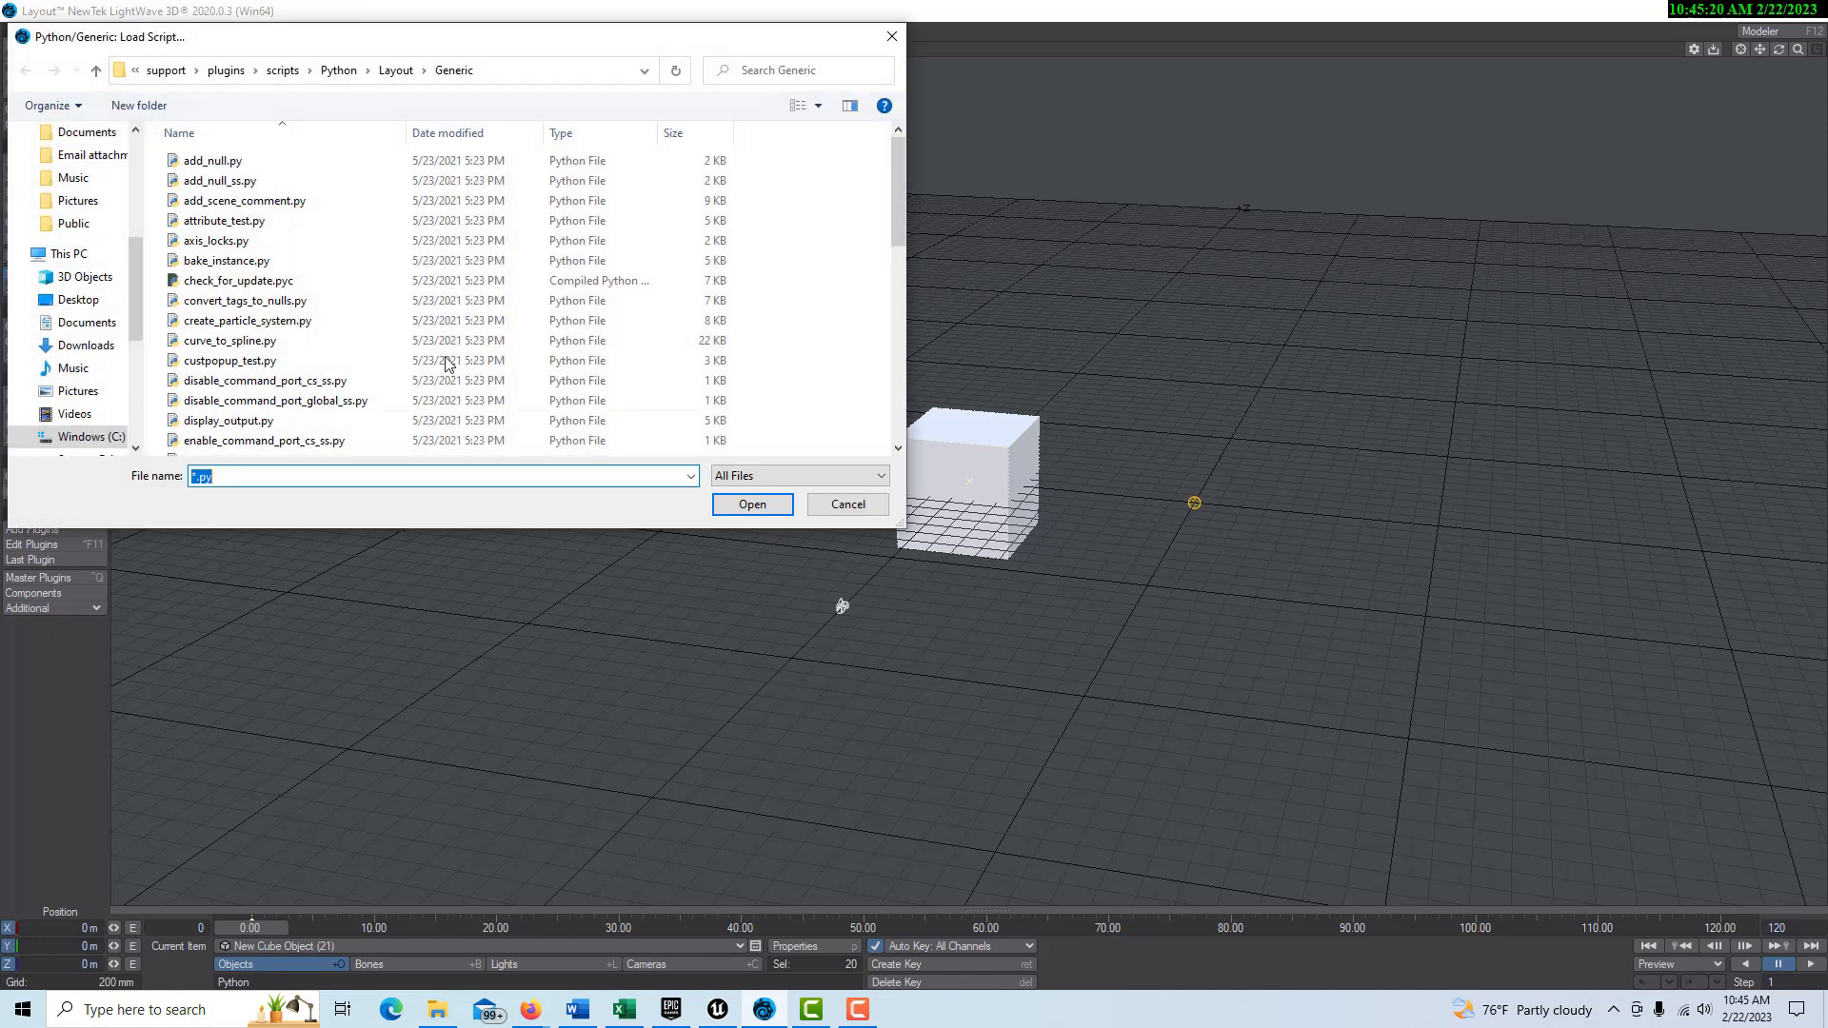
scroll(286, 295, "down", 10)
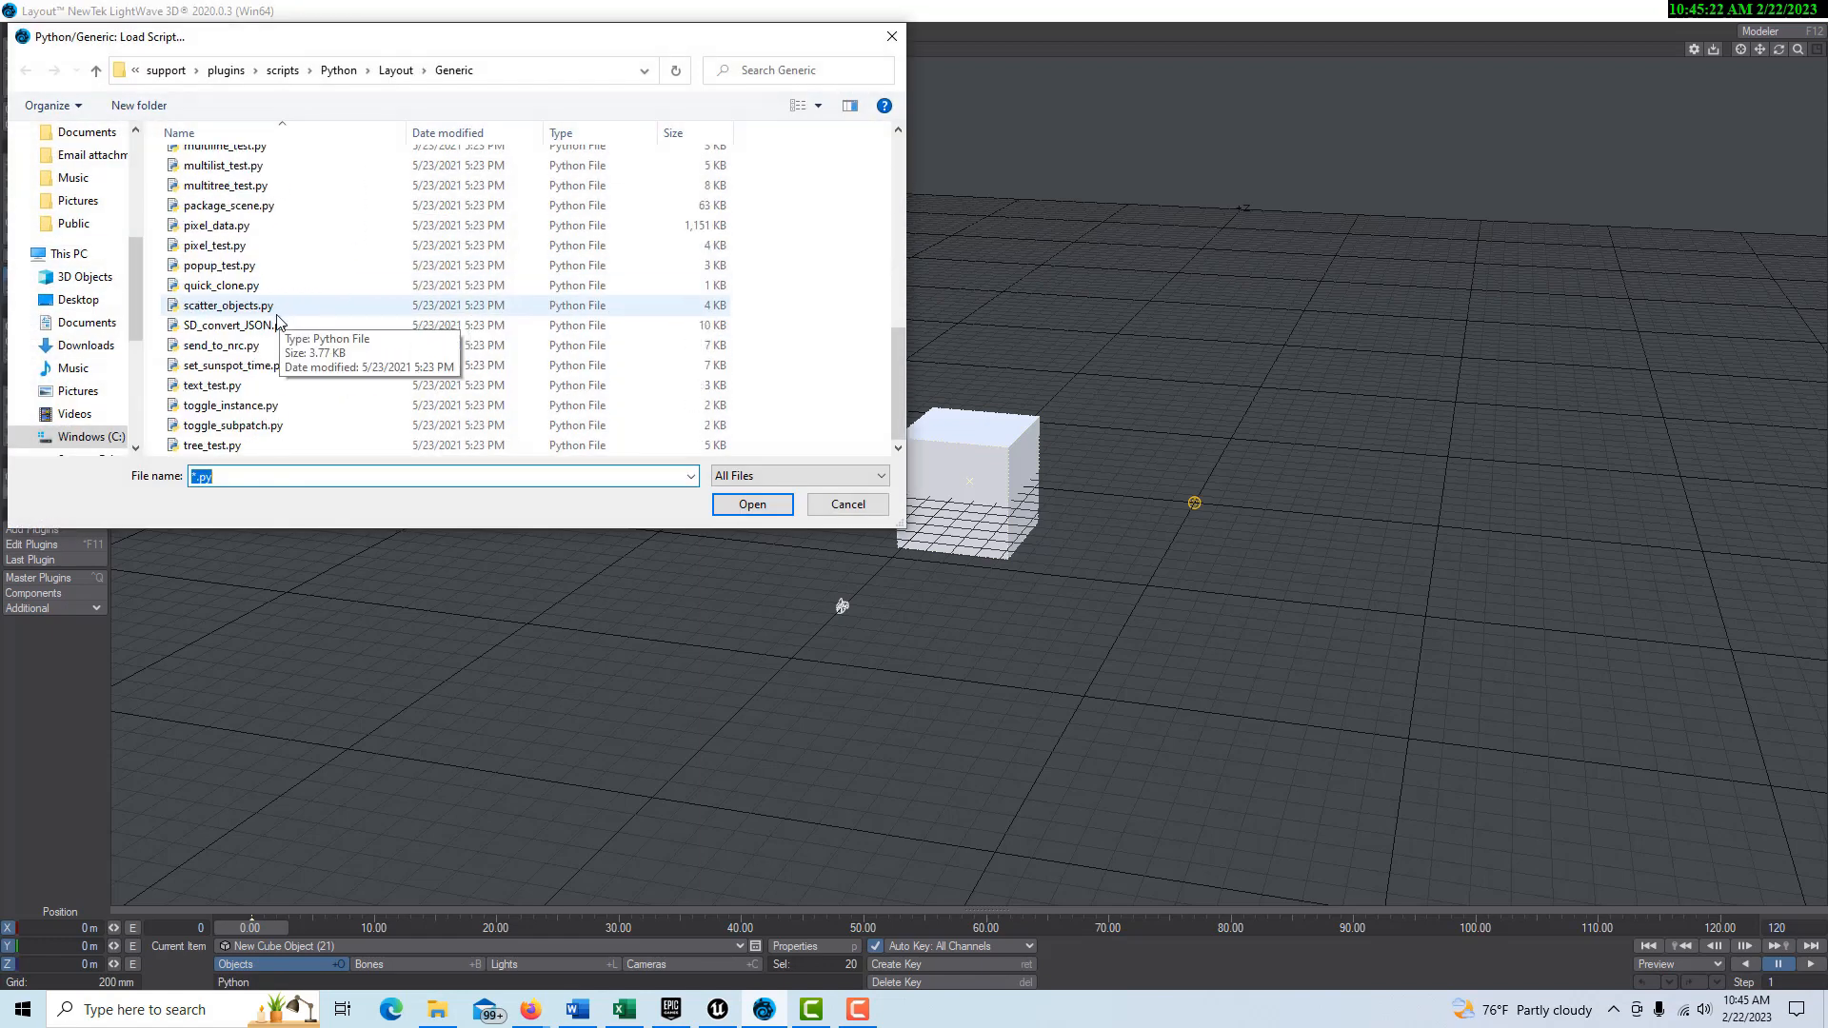
left_click(243, 306)
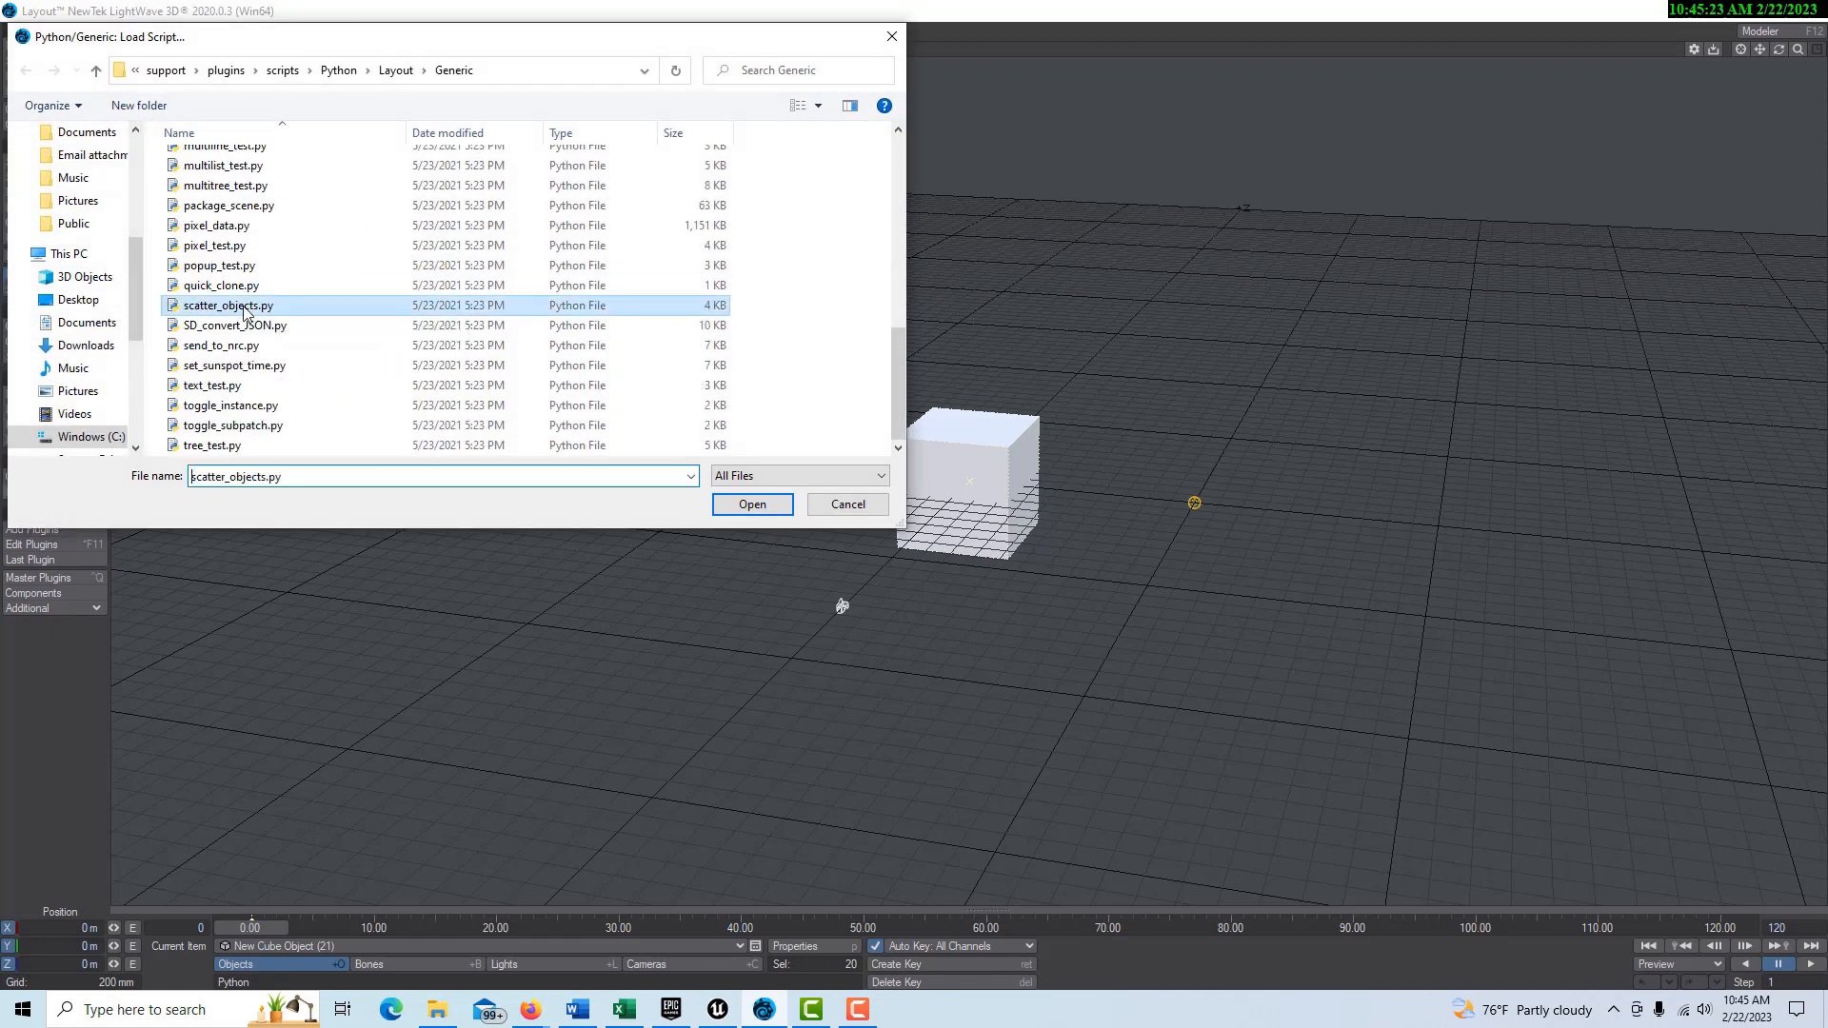
left_click(733, 505)
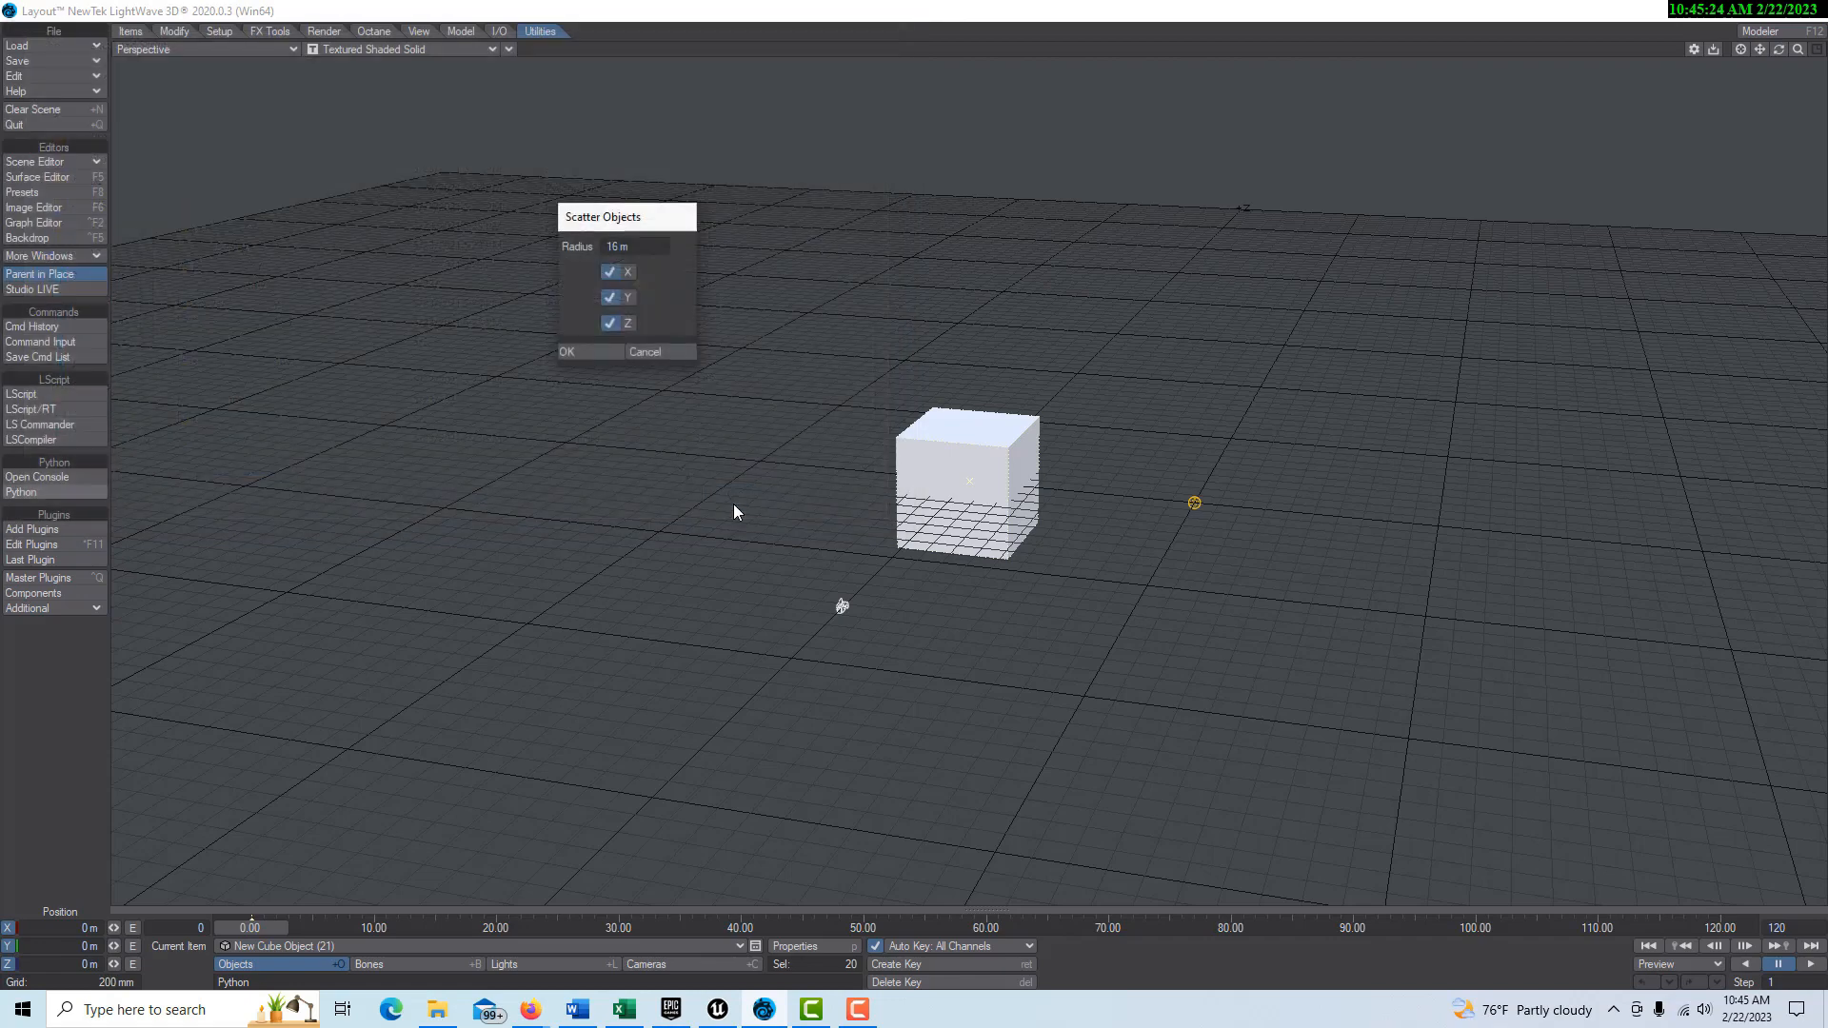
left_click(602, 352)
left_click_drag(1798, 50, 1638, 51)
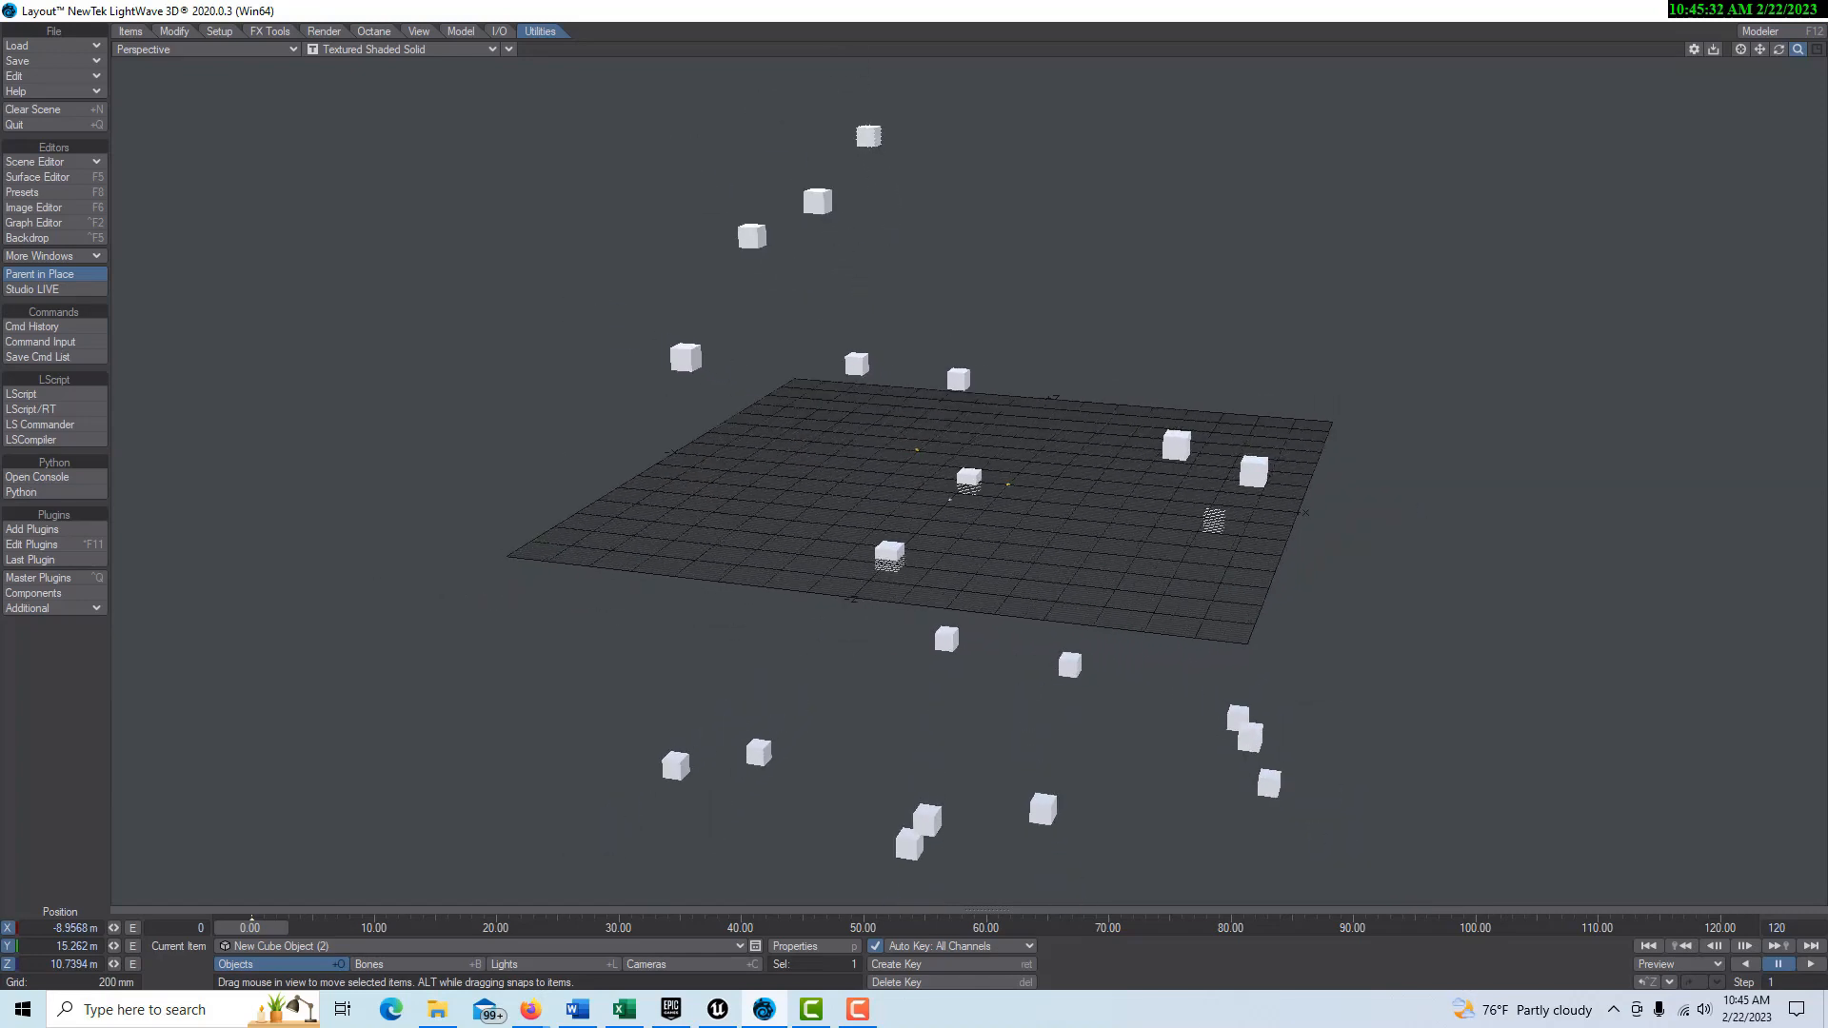
left_click_drag(1778, 50, 1816, 69)
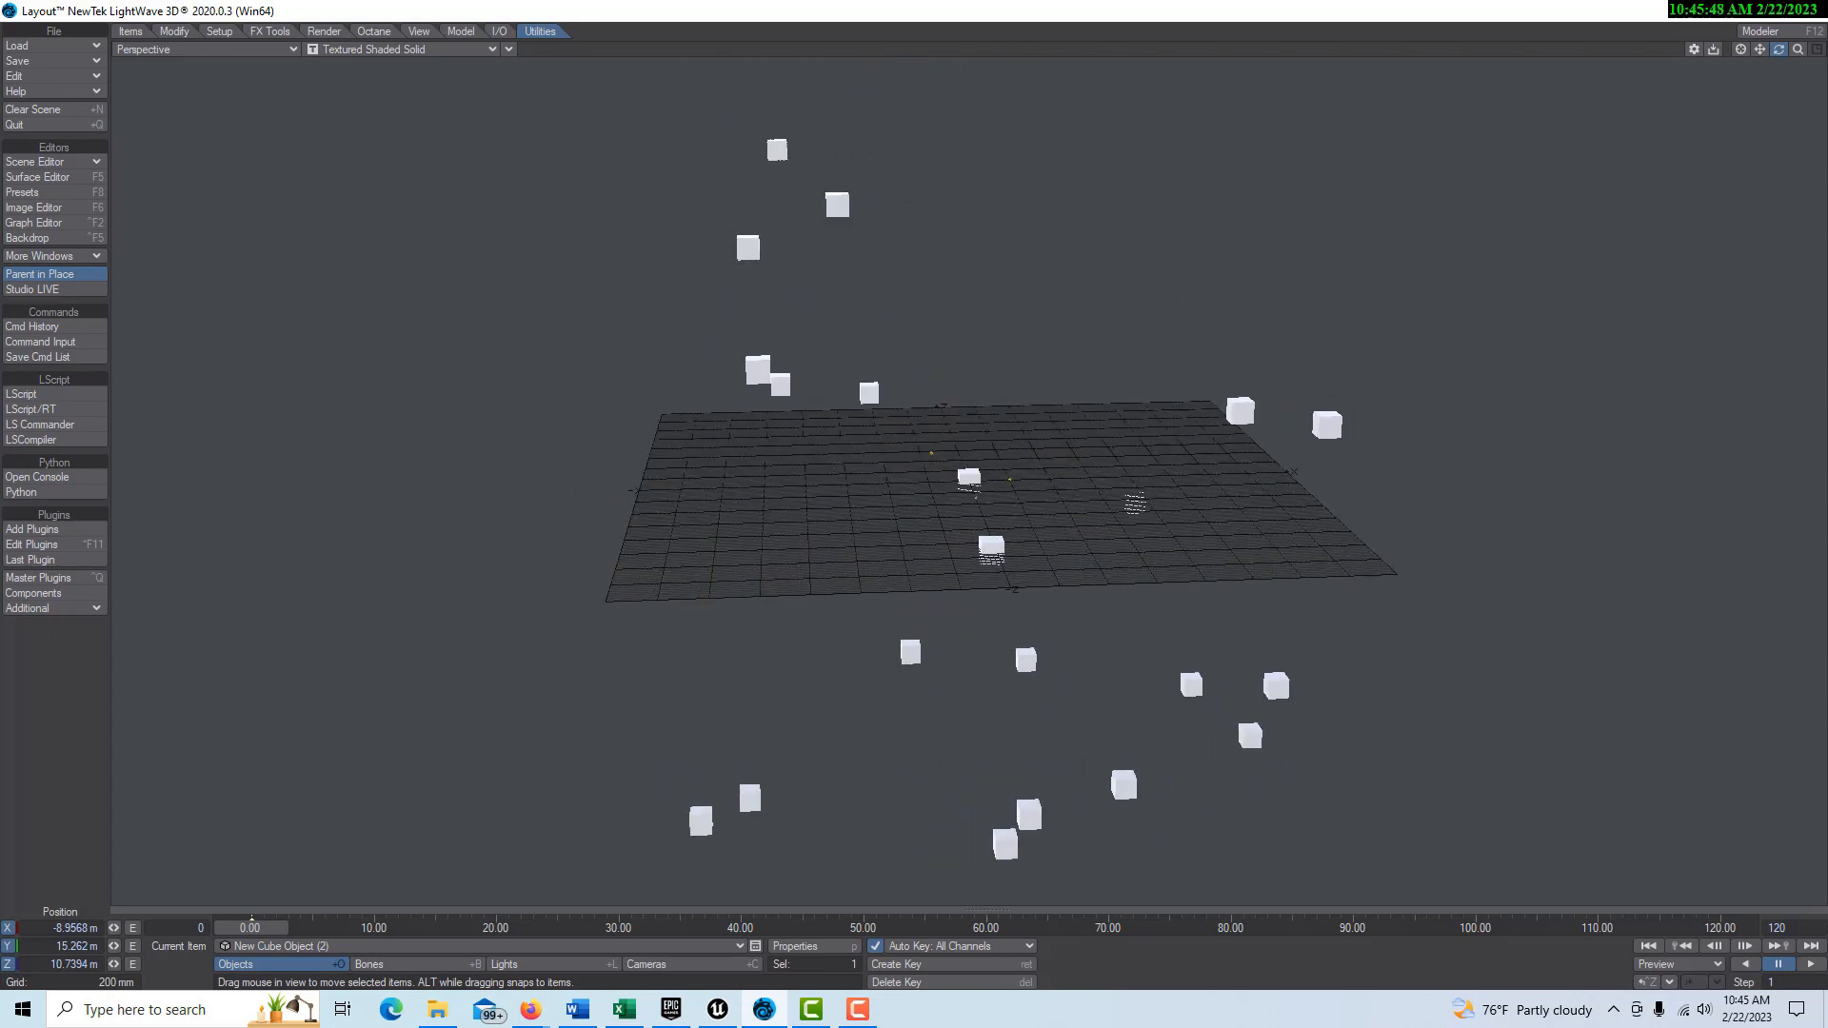
mouse_move(1798, 50)
left_mouse_down()
mouse_move(1754, 50)
mouse_move(1778, 50)
mouse_move(1747, 28)
mouse_move(1780, 55)
left_mouse_up()
Step: Clear the scene of scattered cubes without saving it
left_click(32, 110)
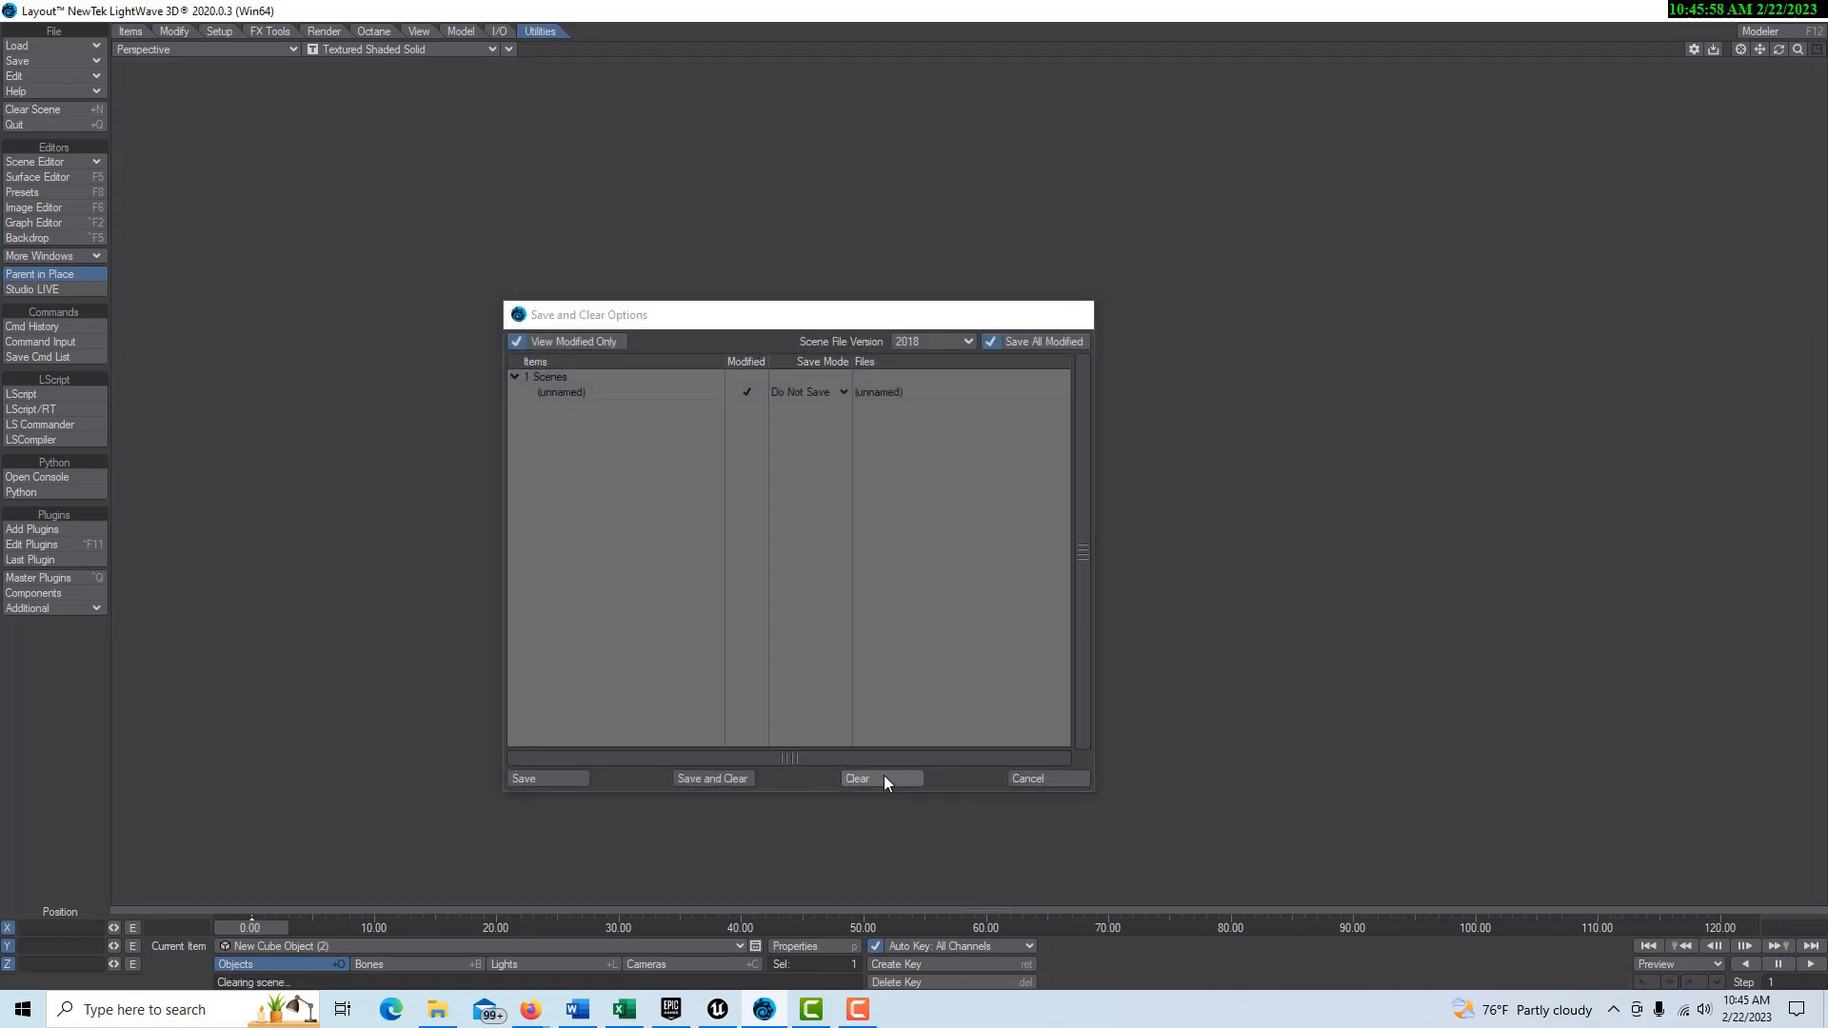
left_click(883, 775)
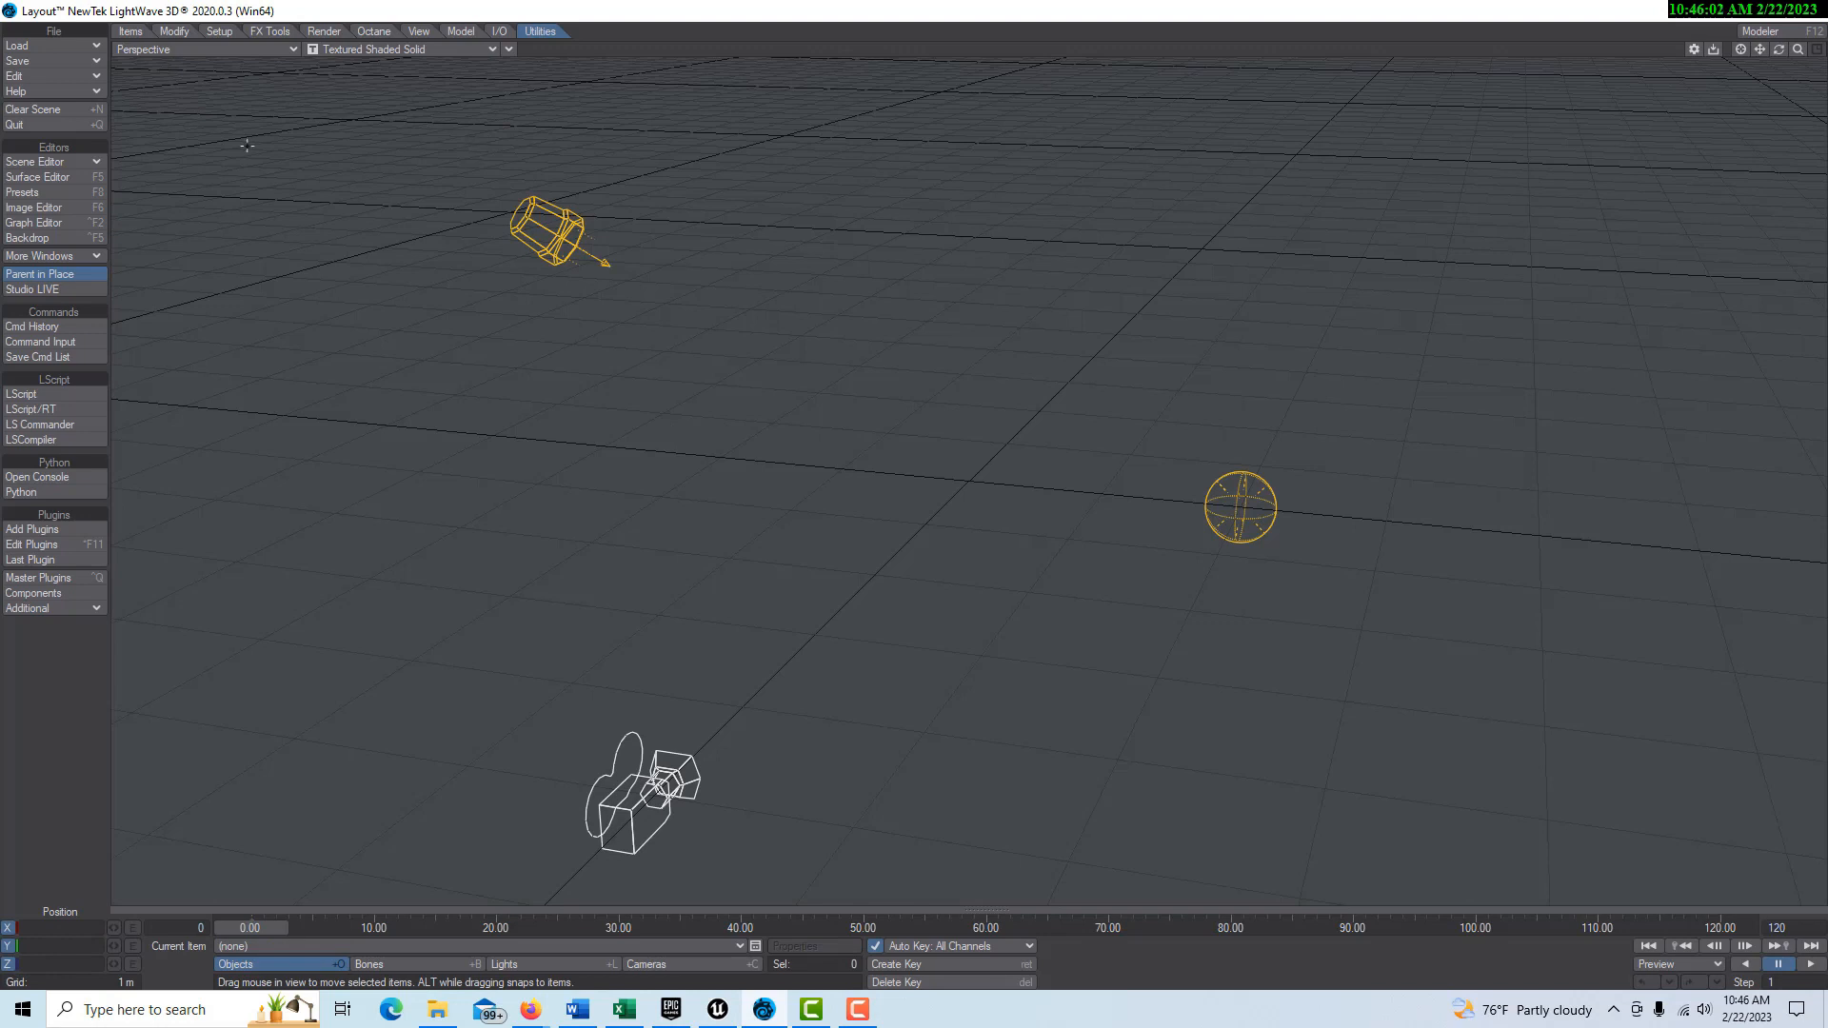
left_click(460, 32)
left_click(37, 378)
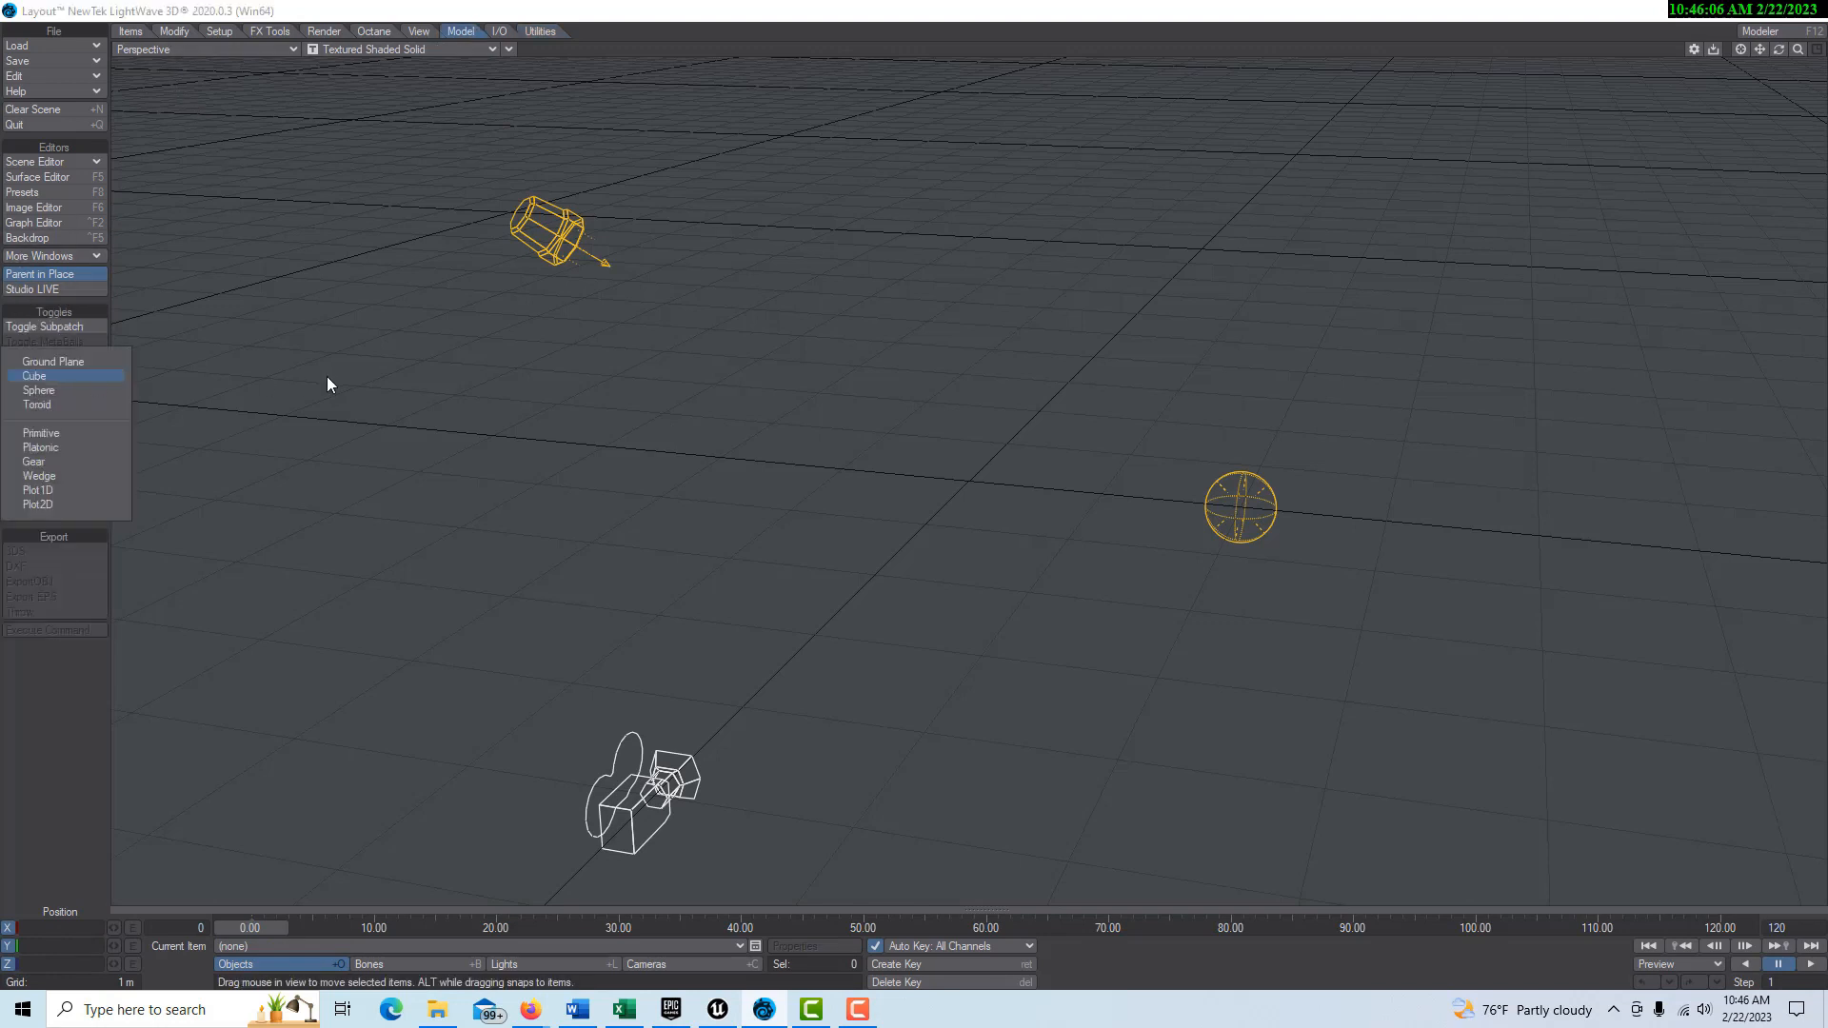
left_click(44, 375)
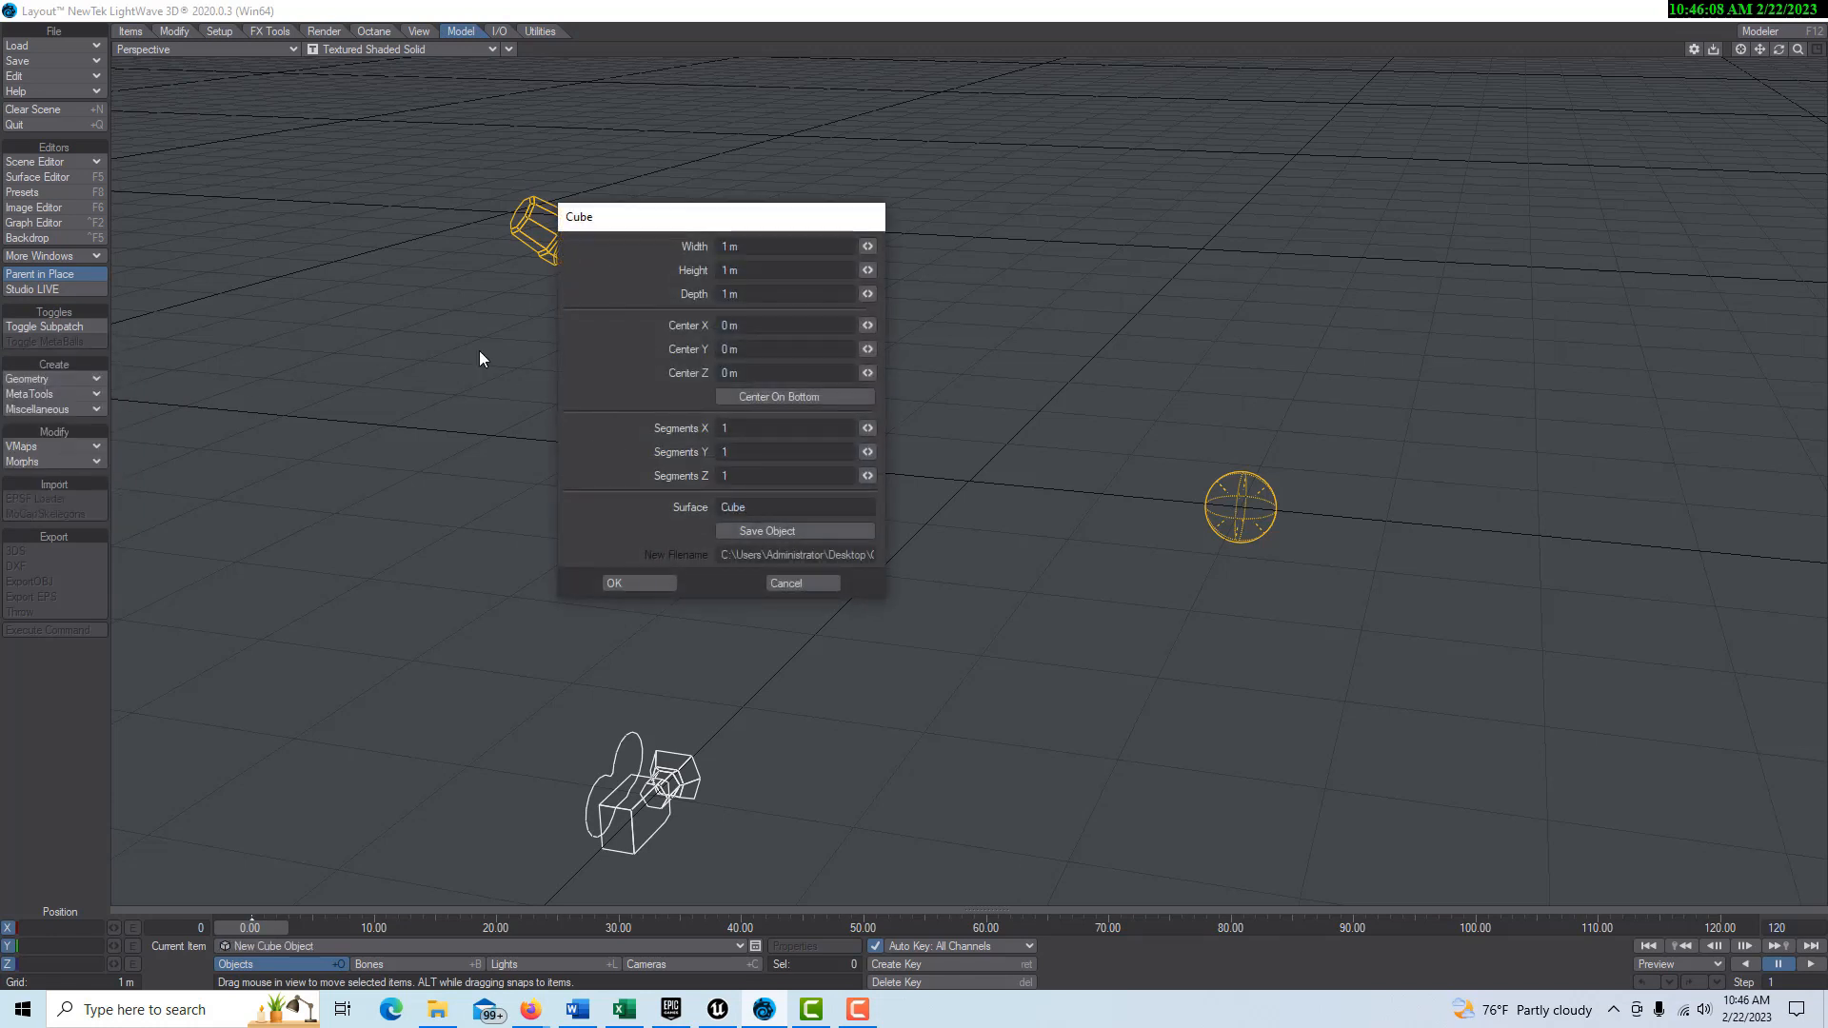
left_click(800, 584)
left_click(36, 380)
left_click(36, 379)
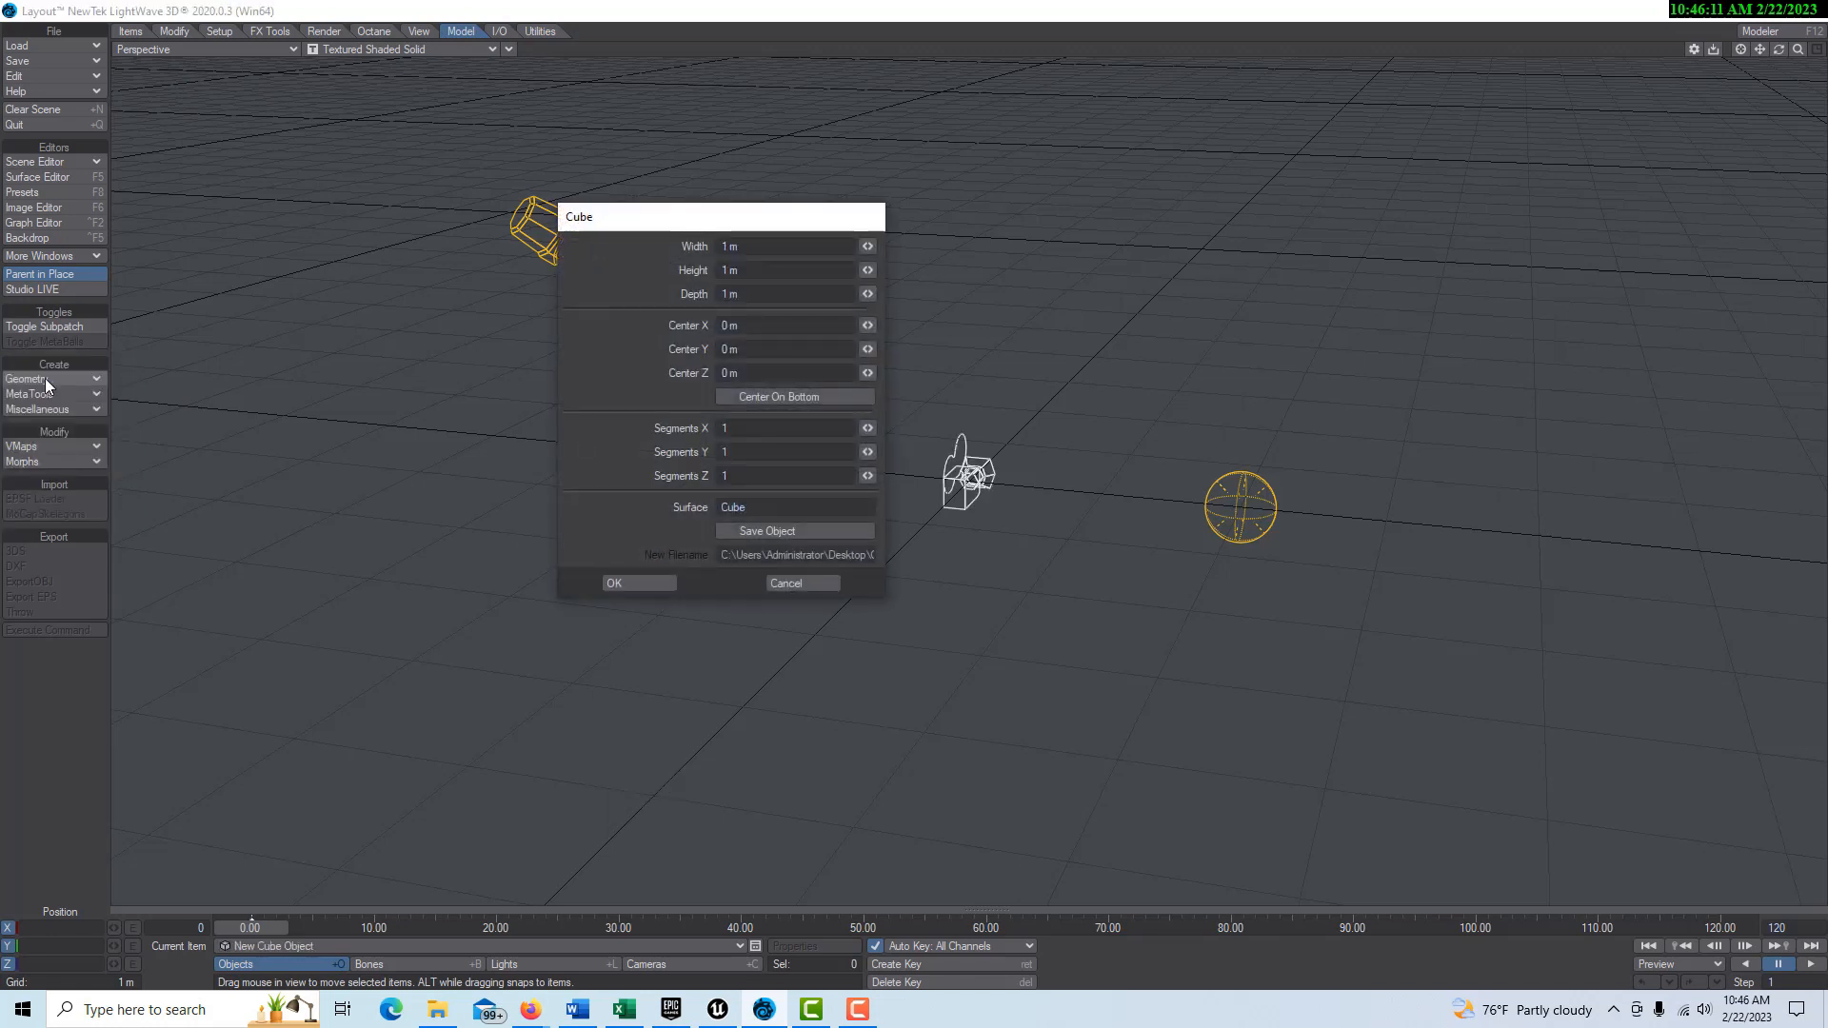
left_click(785, 585)
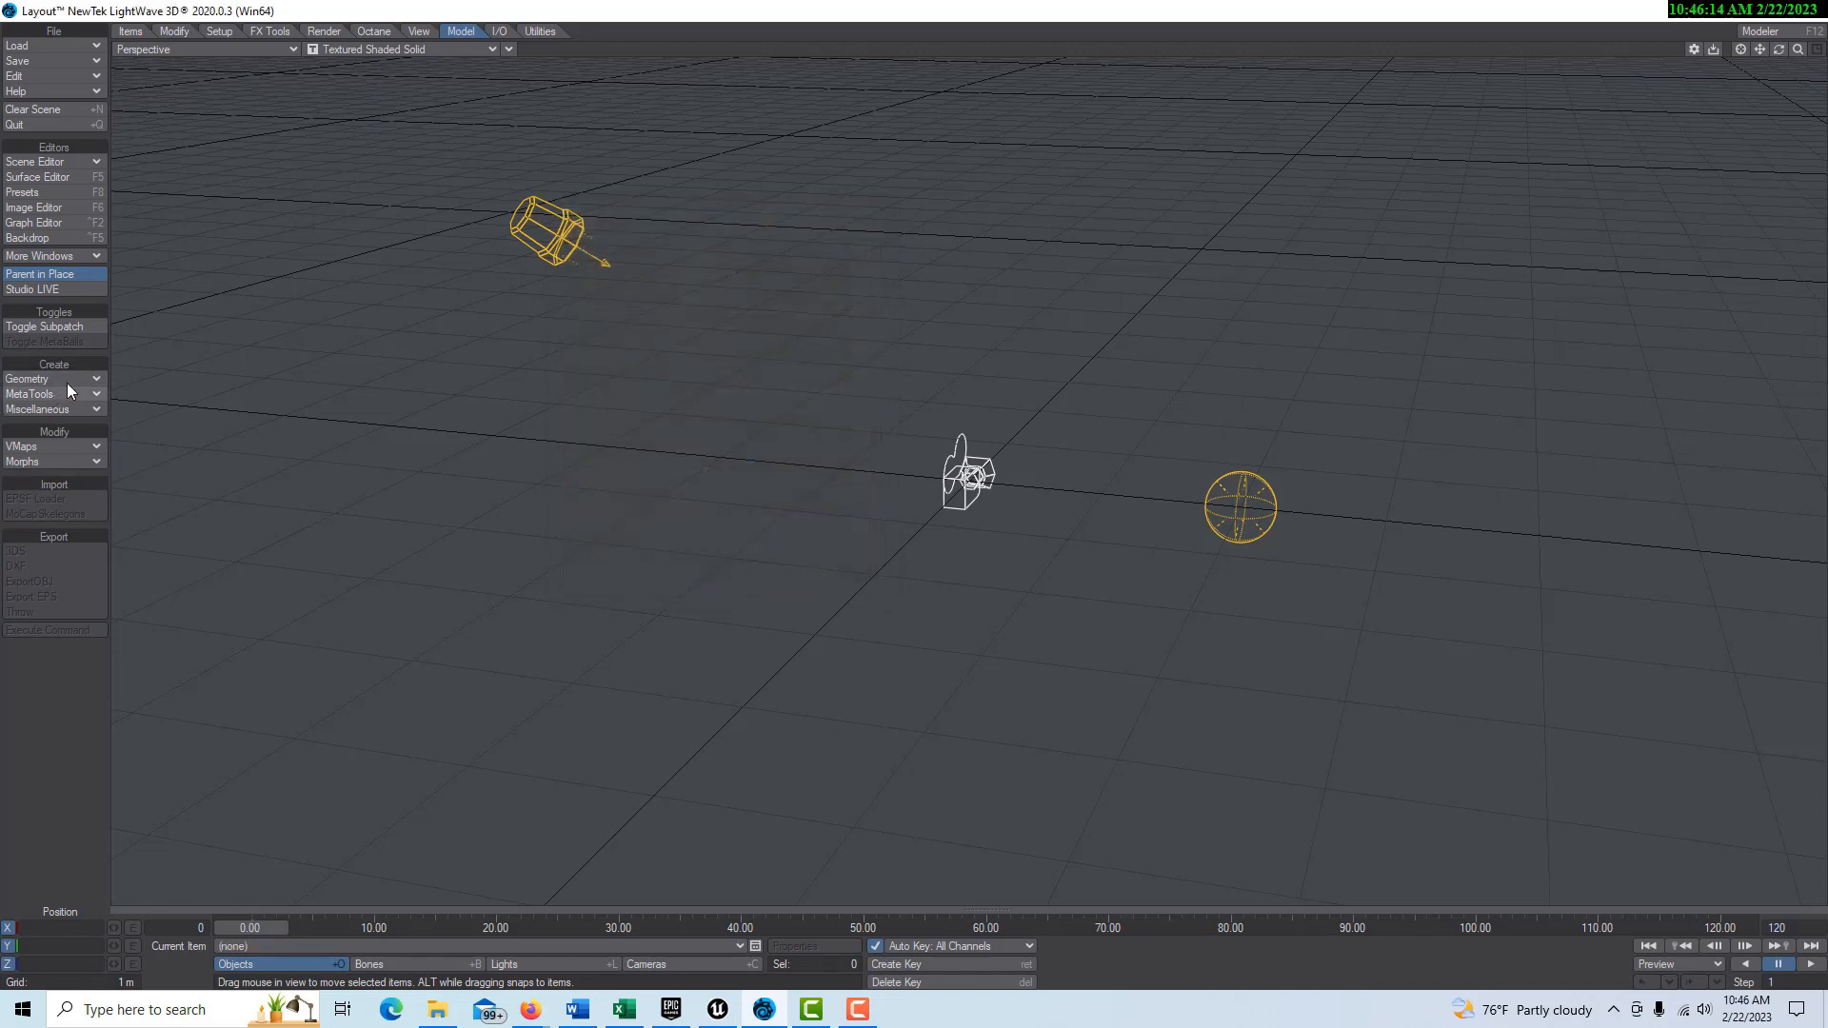
Step: Create a new sphere object with the default settings
left_click(99, 379)
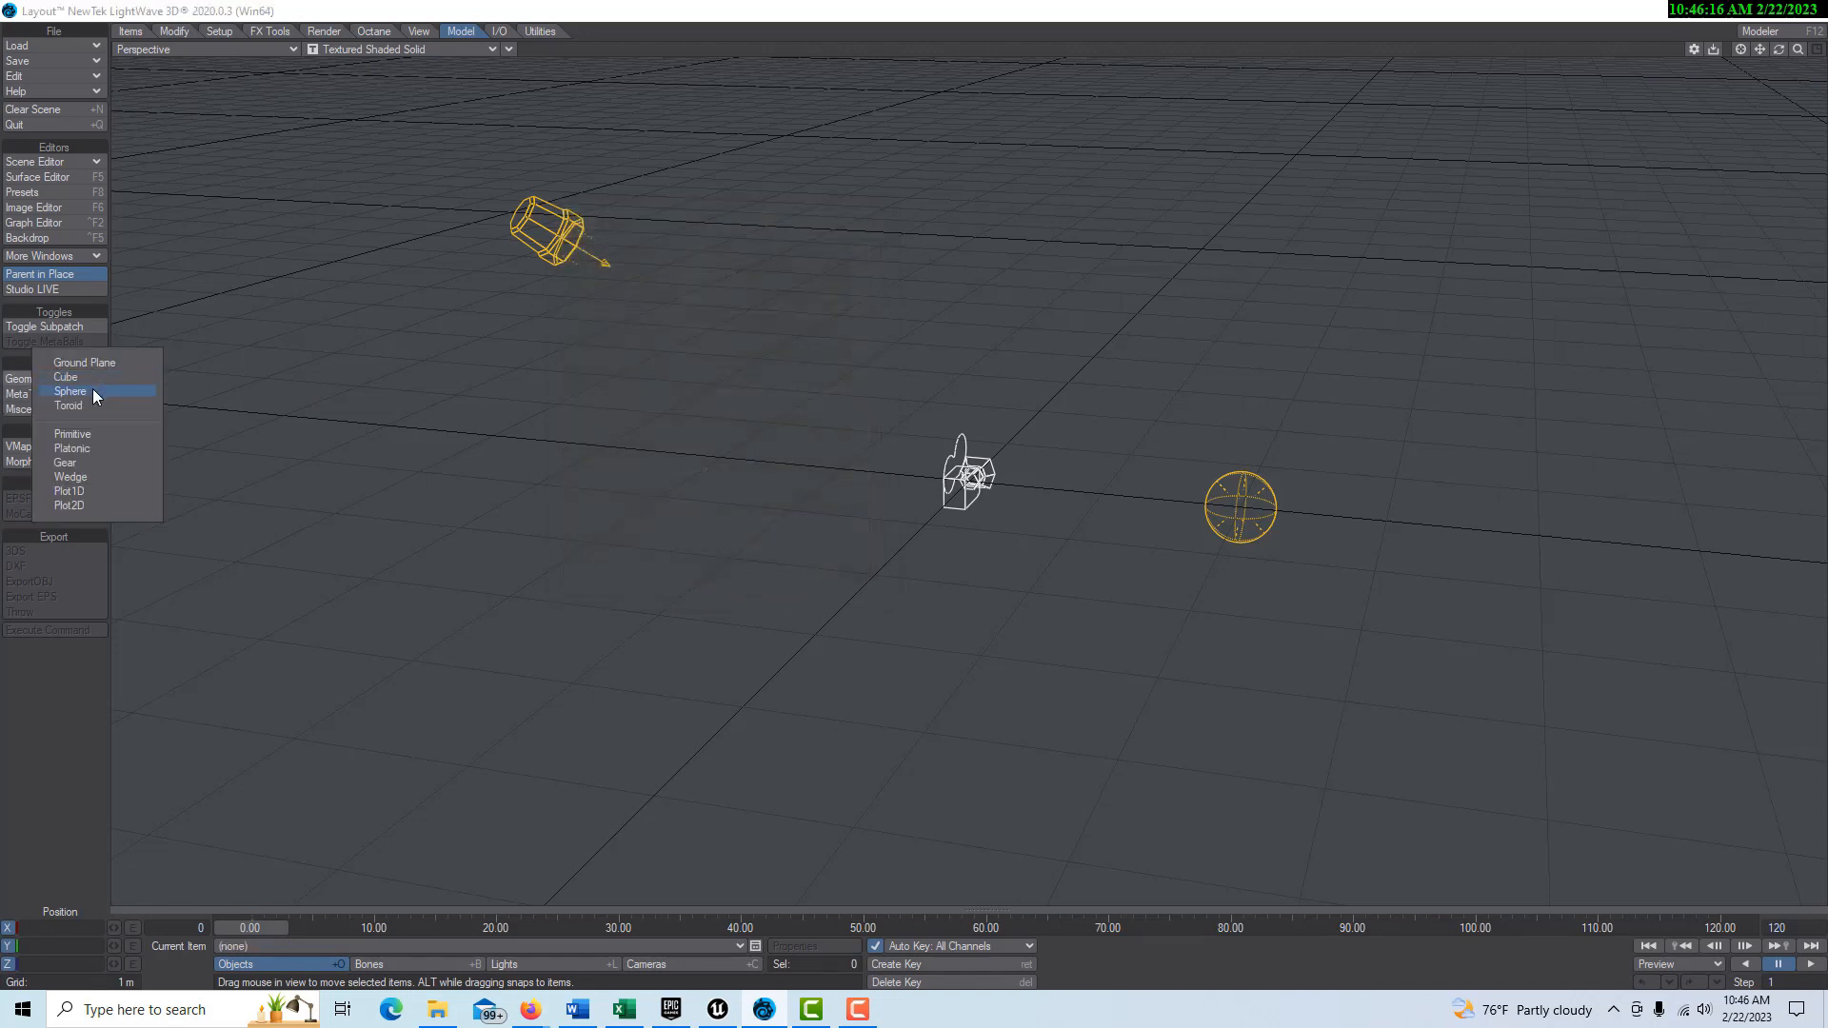
left_click(94, 390)
left_click(626, 590)
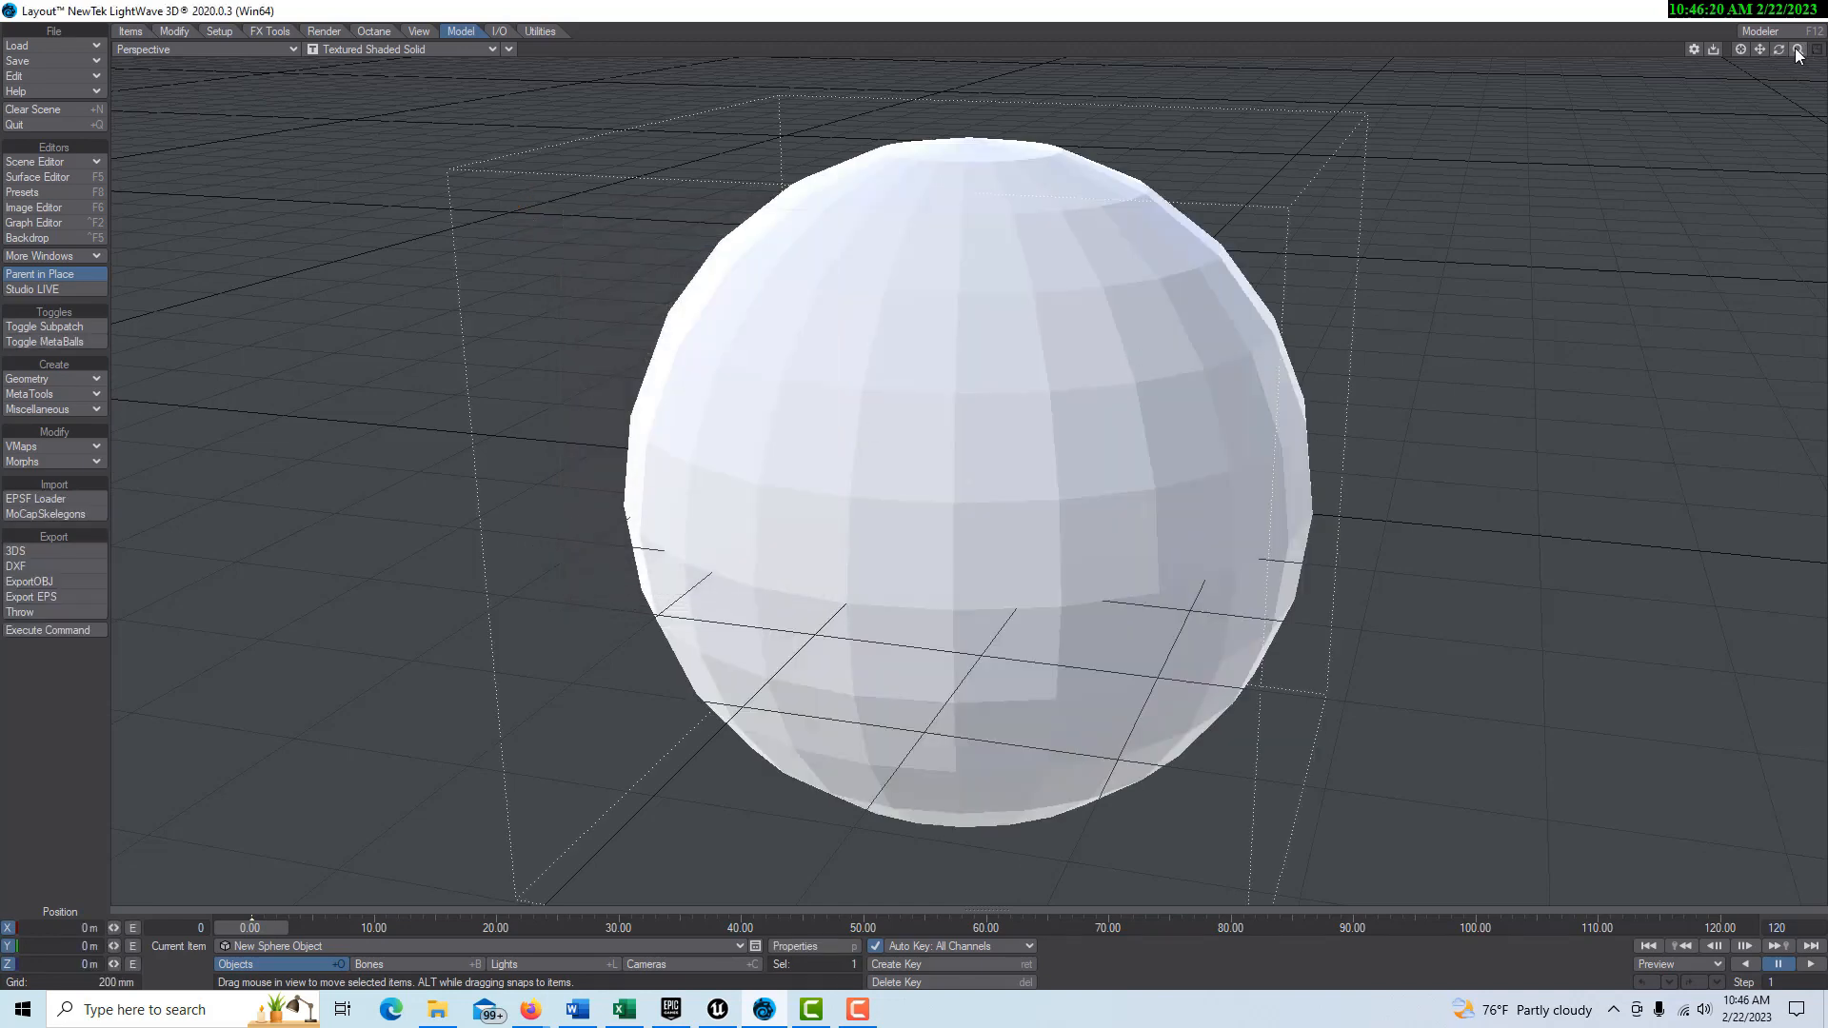
Step: Enable smoothing on the Sphere surface in the Surface Editor
left_click_drag(1797, 49, 1714, 49)
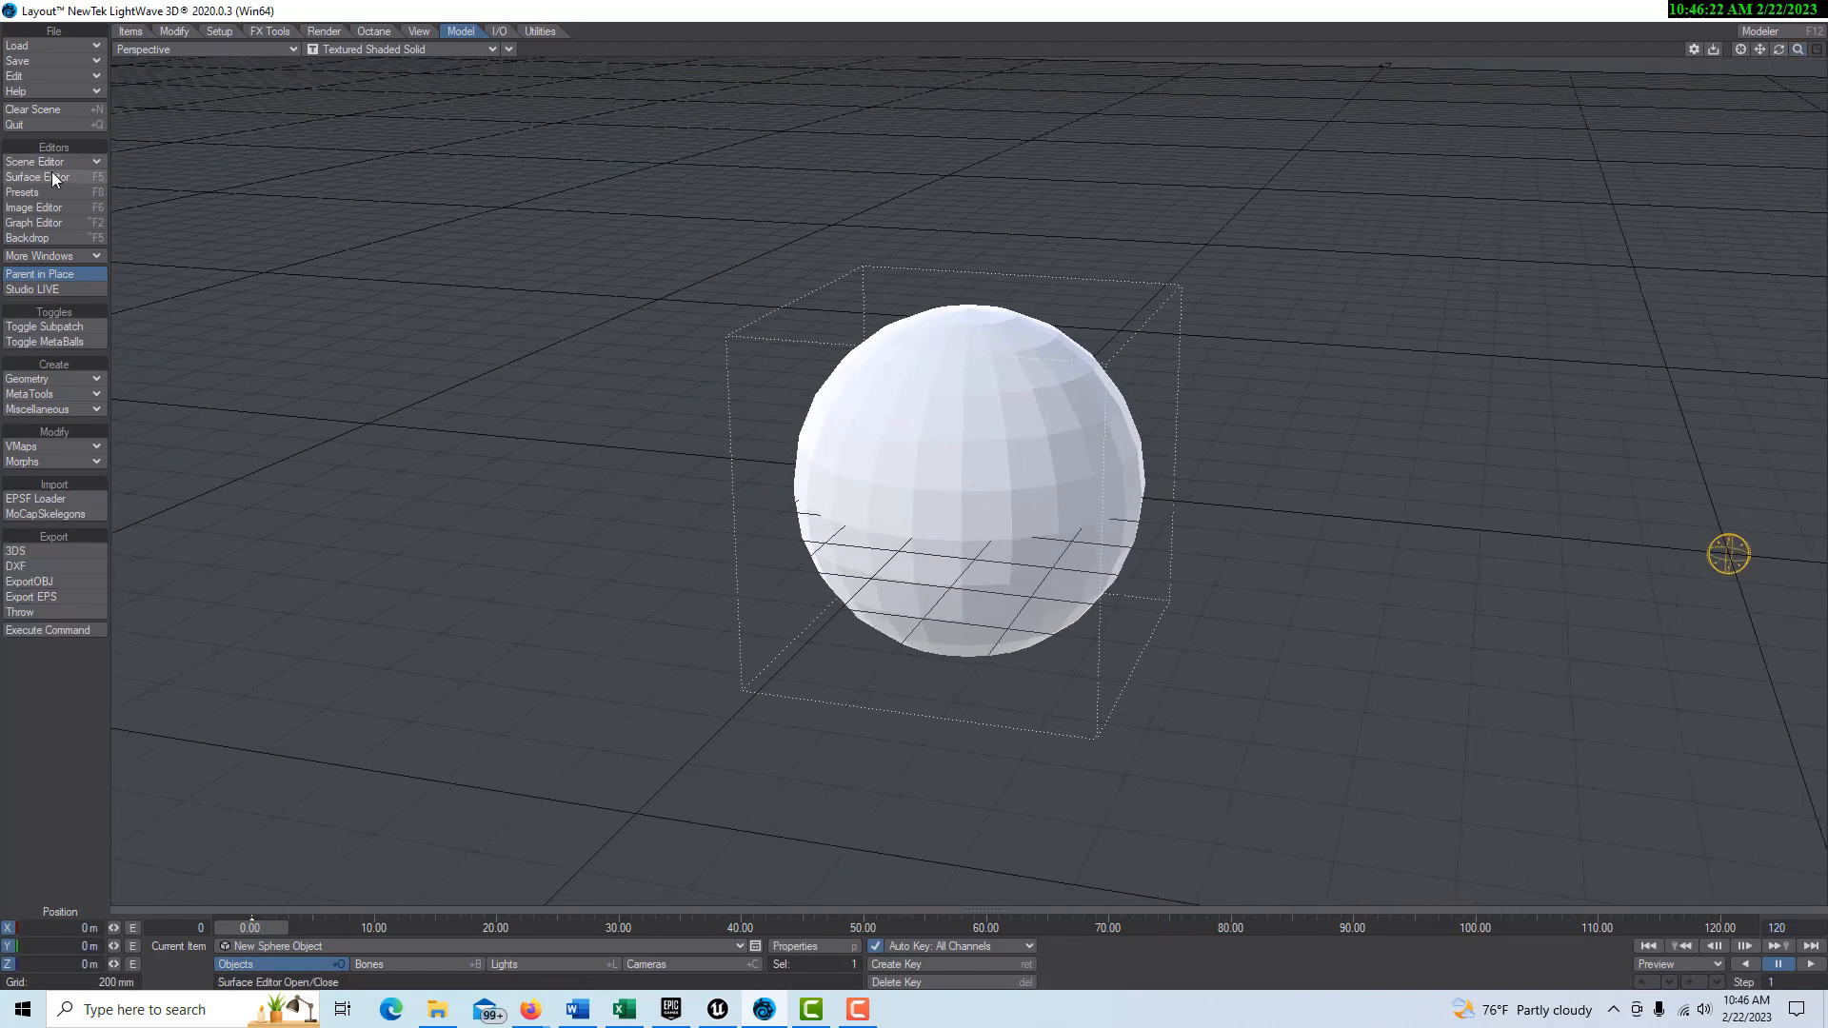
left_click(33, 176)
left_click(1590, 789)
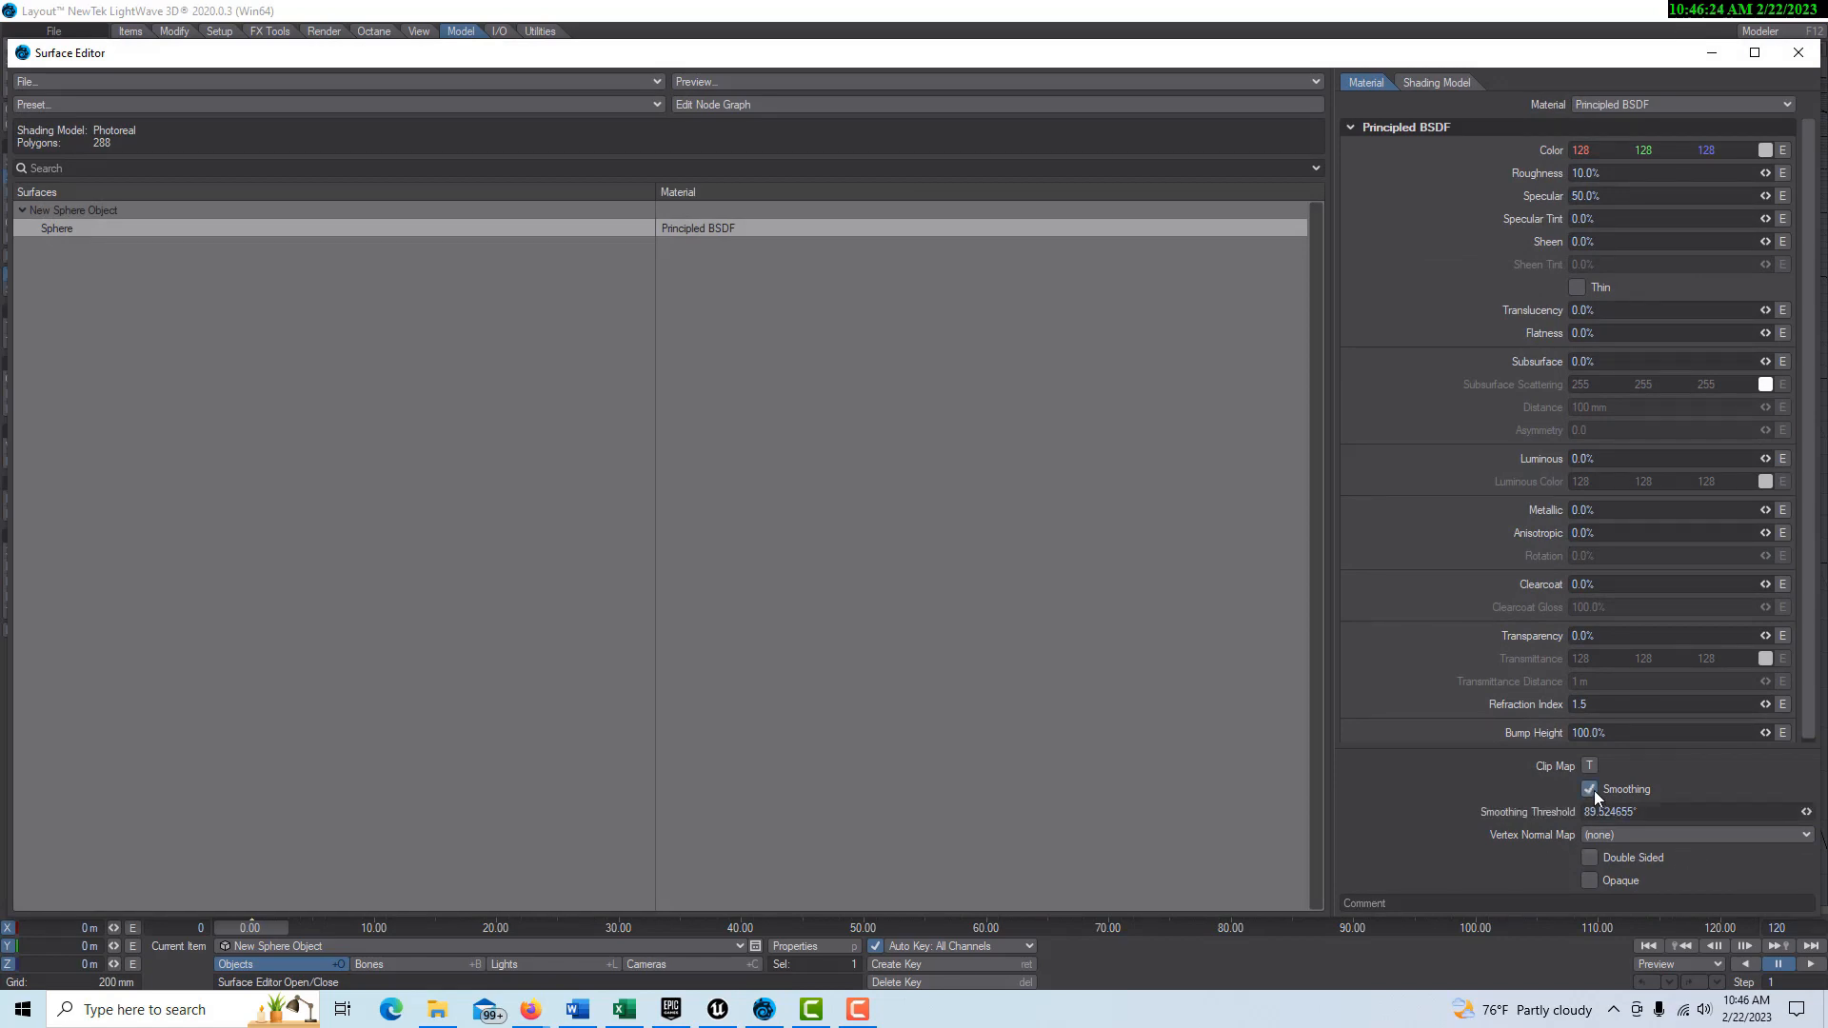
left_click(1798, 53)
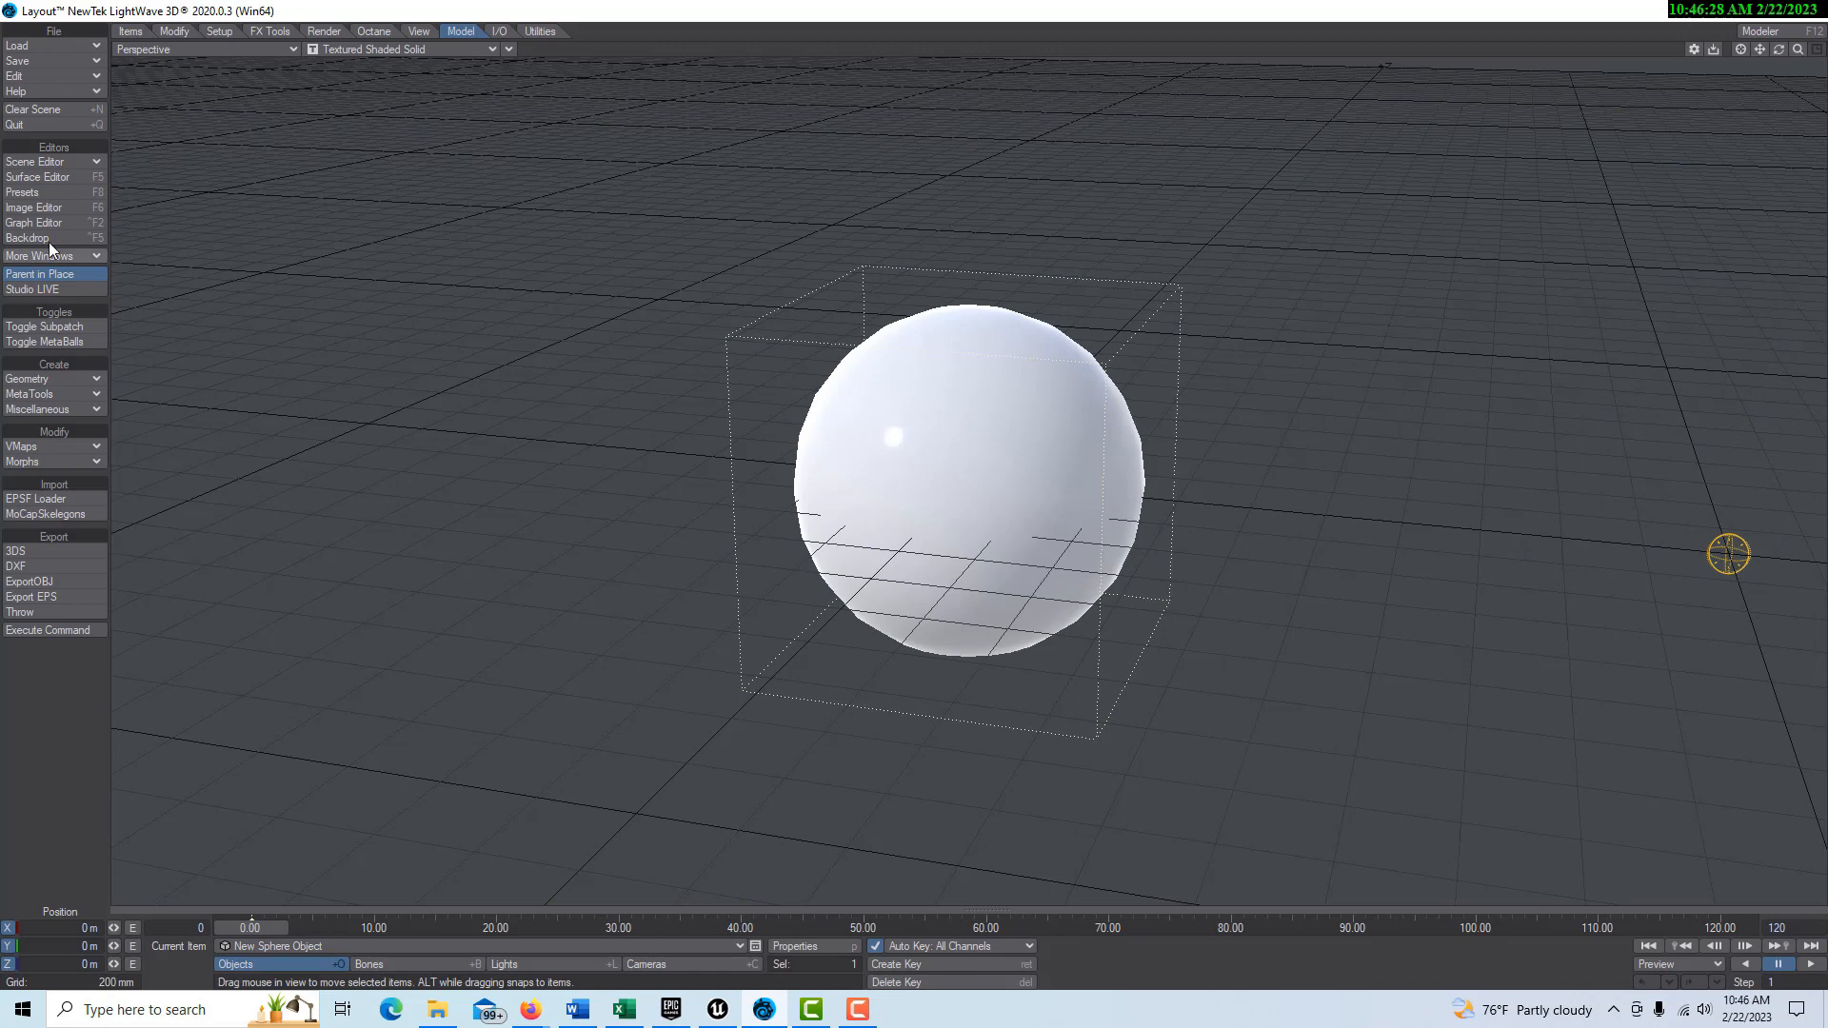
Step: Clone the smoothed sphere 15 times
left_click(131, 32)
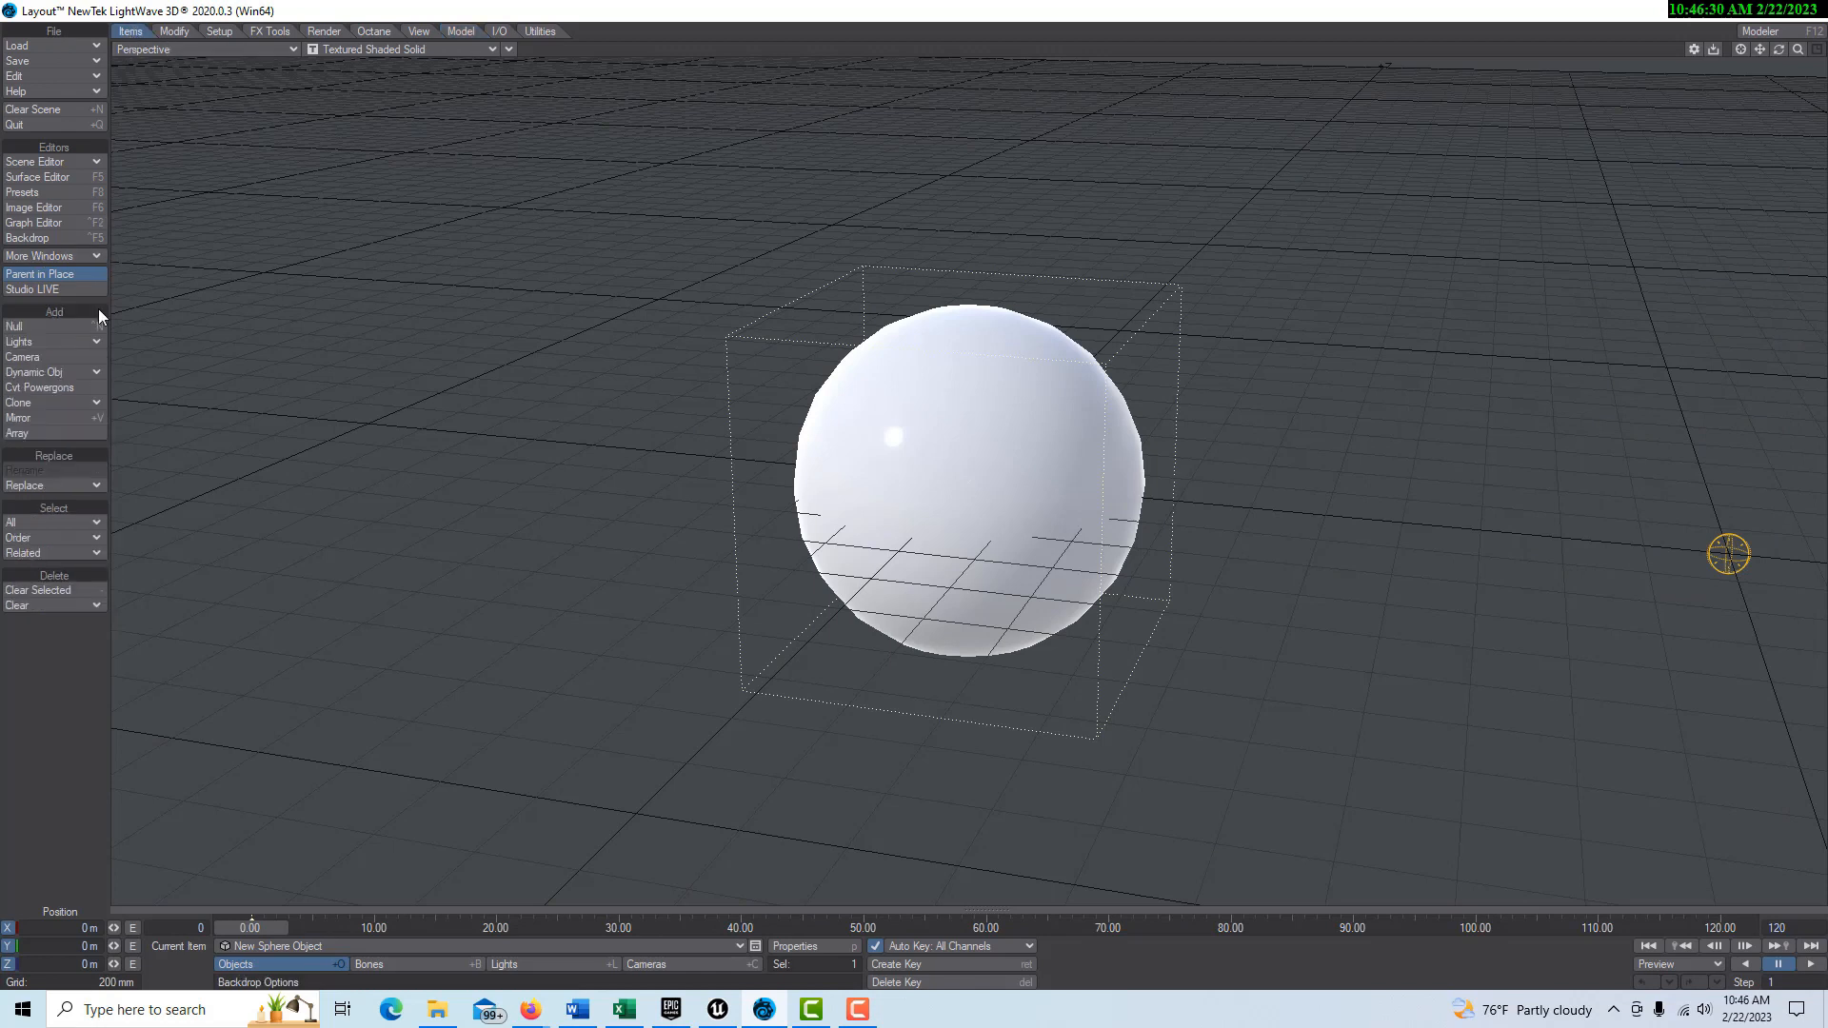
left_click(52, 404)
left_click(86, 404)
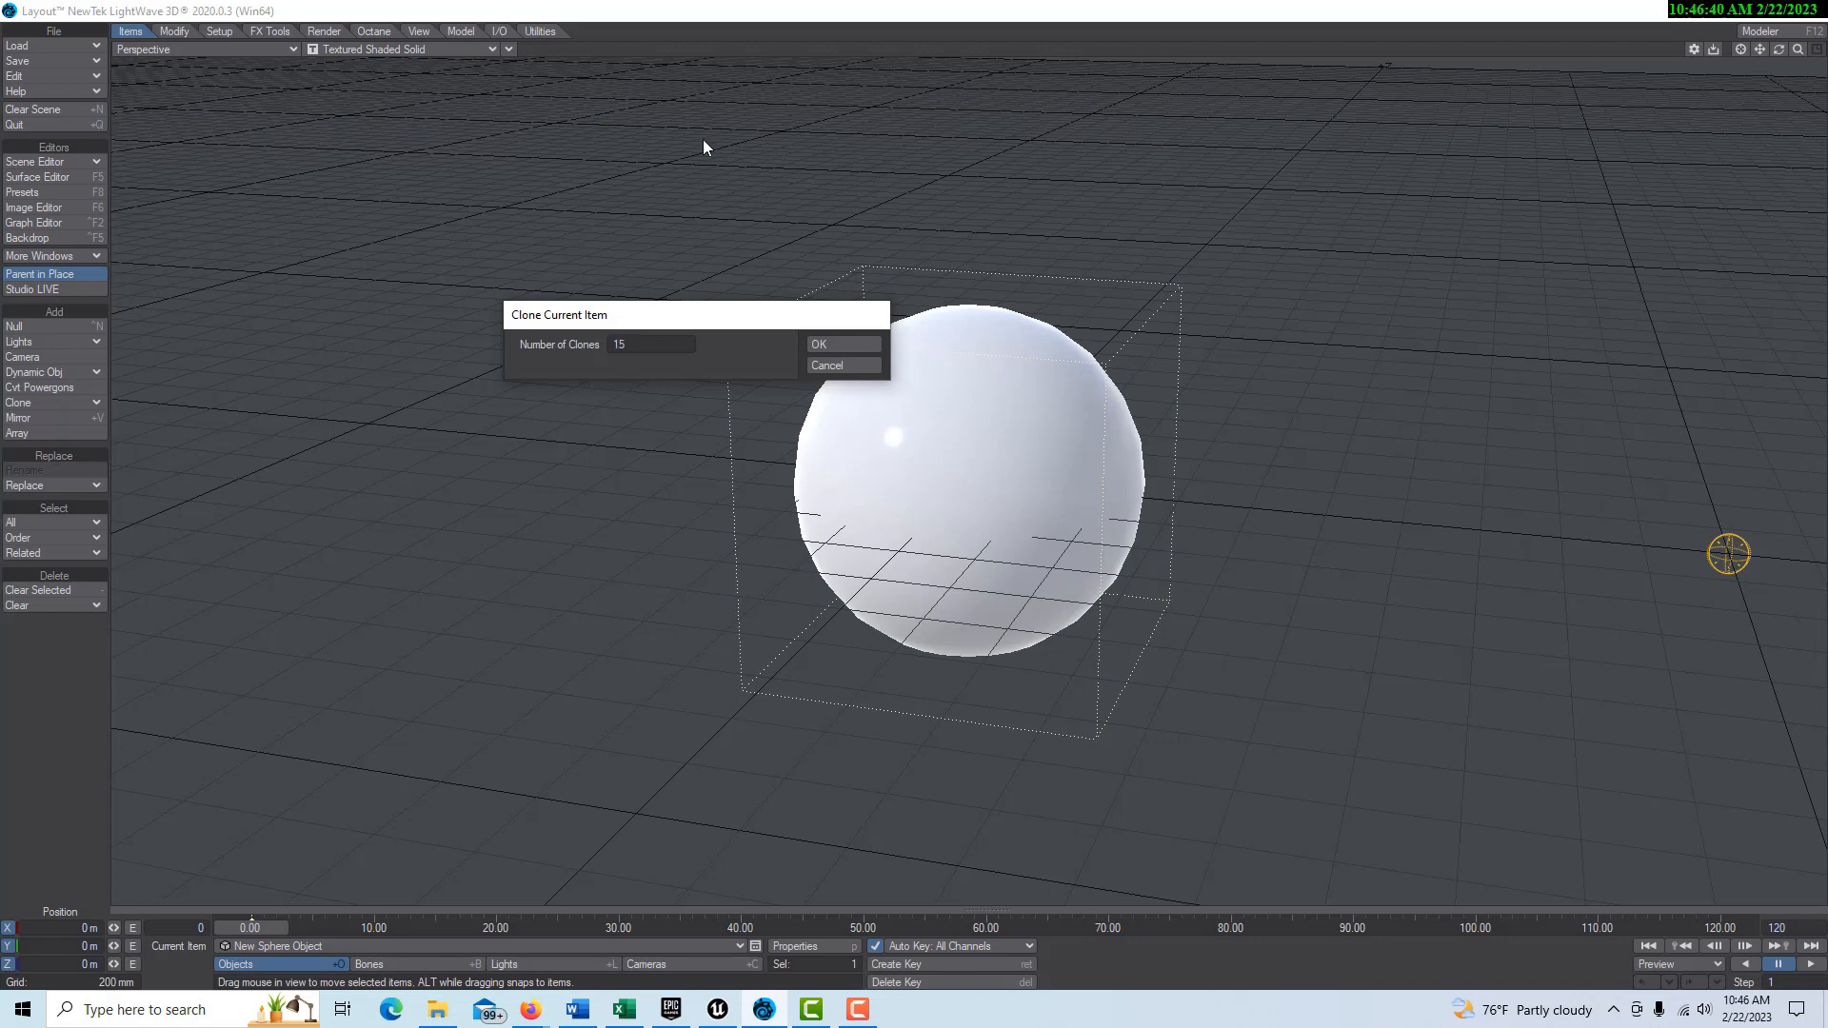
left_click(846, 347)
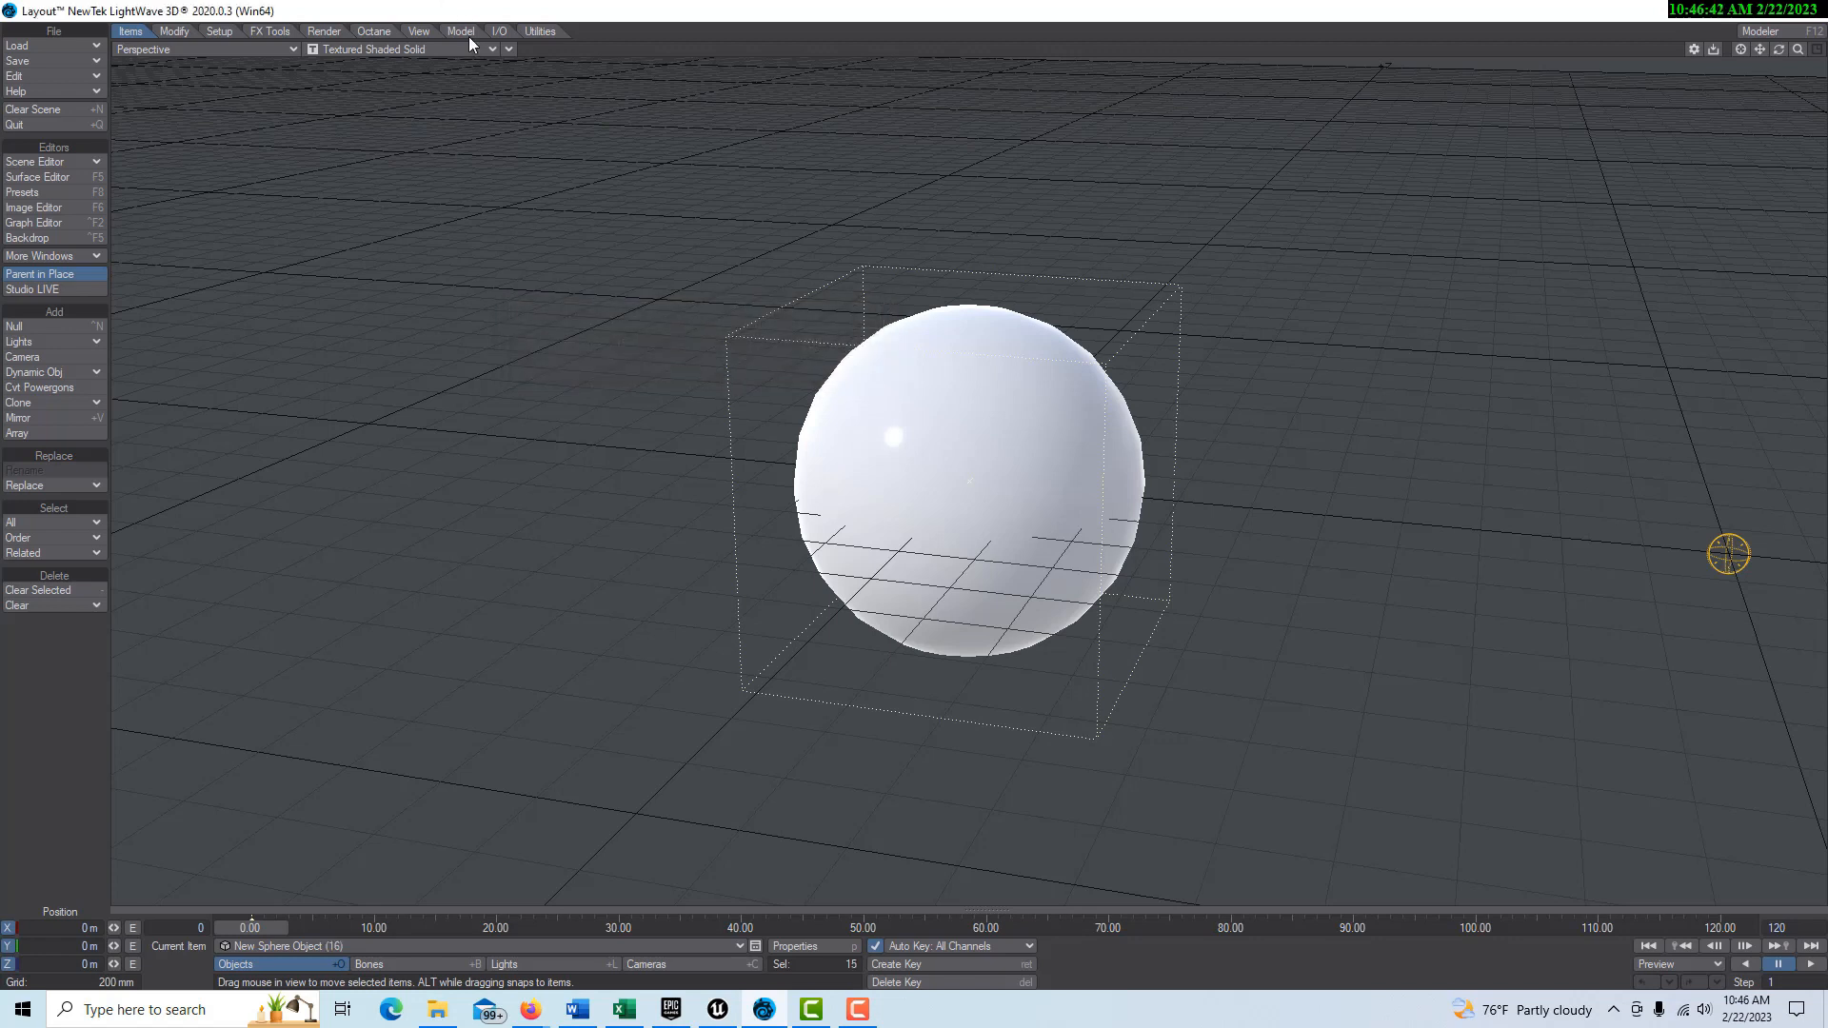
Step: Run the scatter_objects.py Python script on the cloned spheres with a 2 m radius on X, Y and Z
left_click(548, 34)
left_click(75, 494)
scroll(291, 296, "down", 5)
scroll(291, 296, "down", 2)
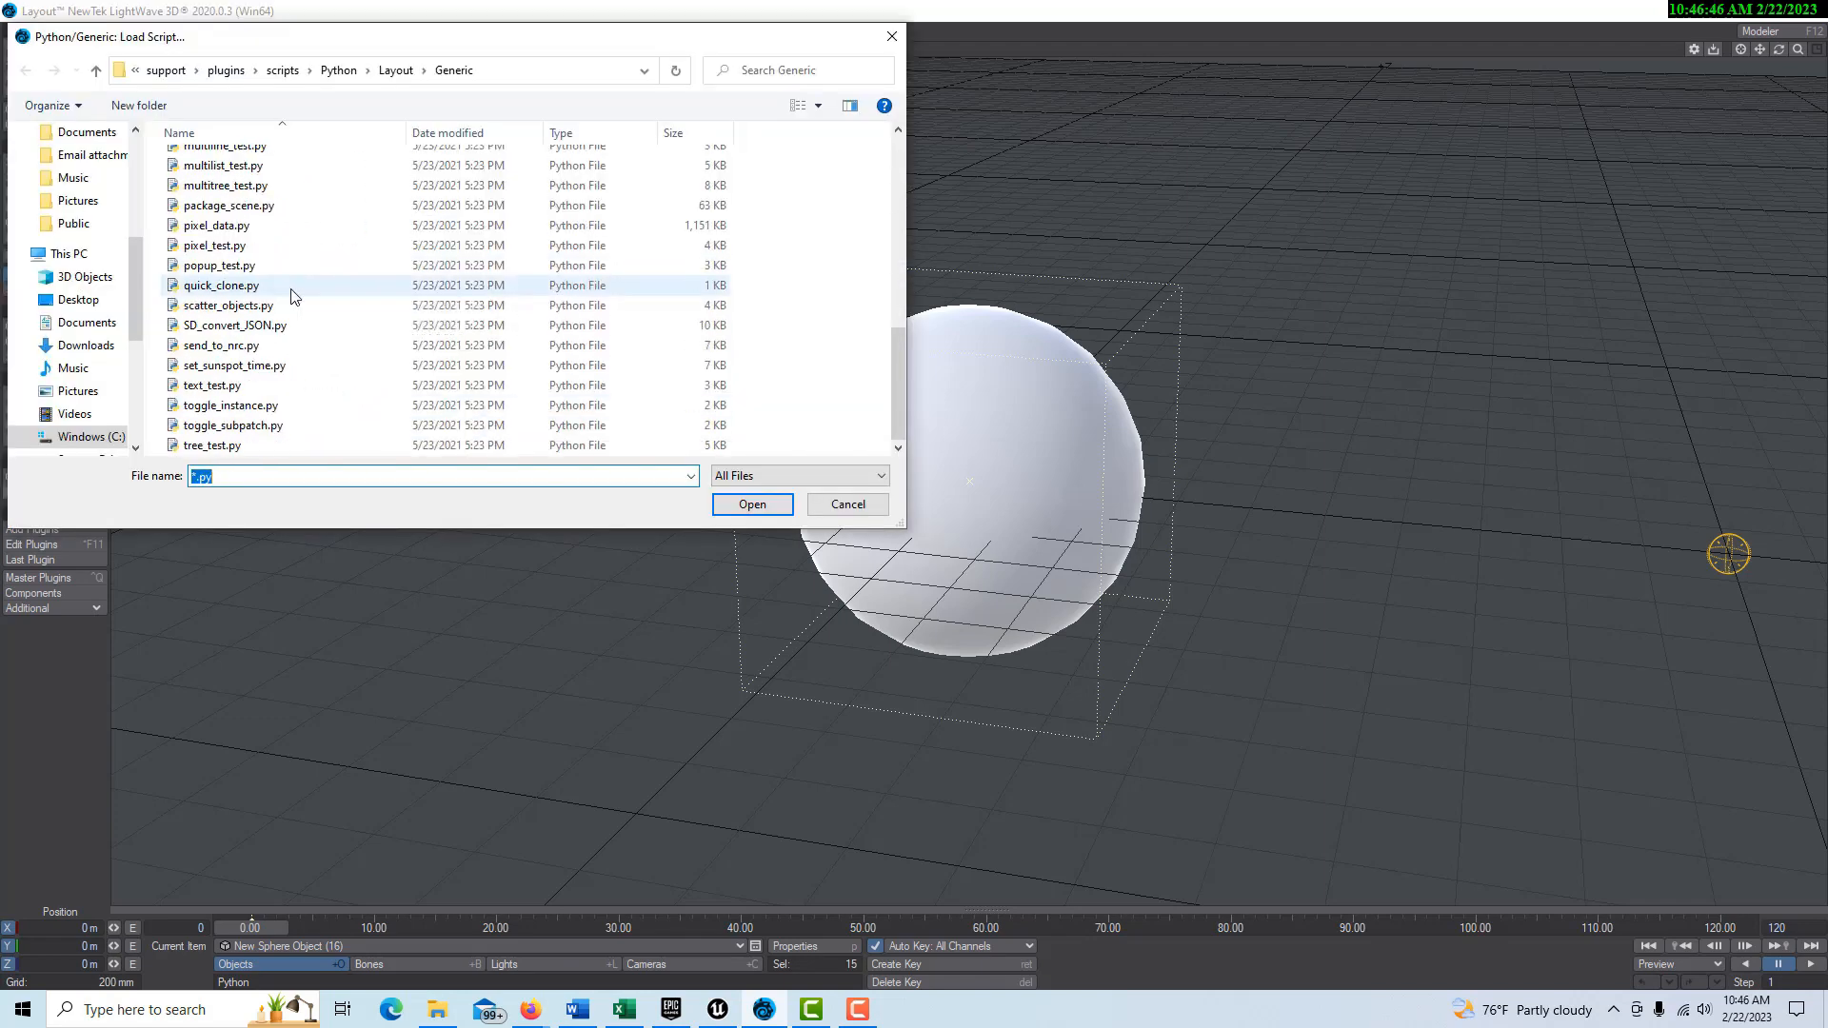
left_click(255, 306)
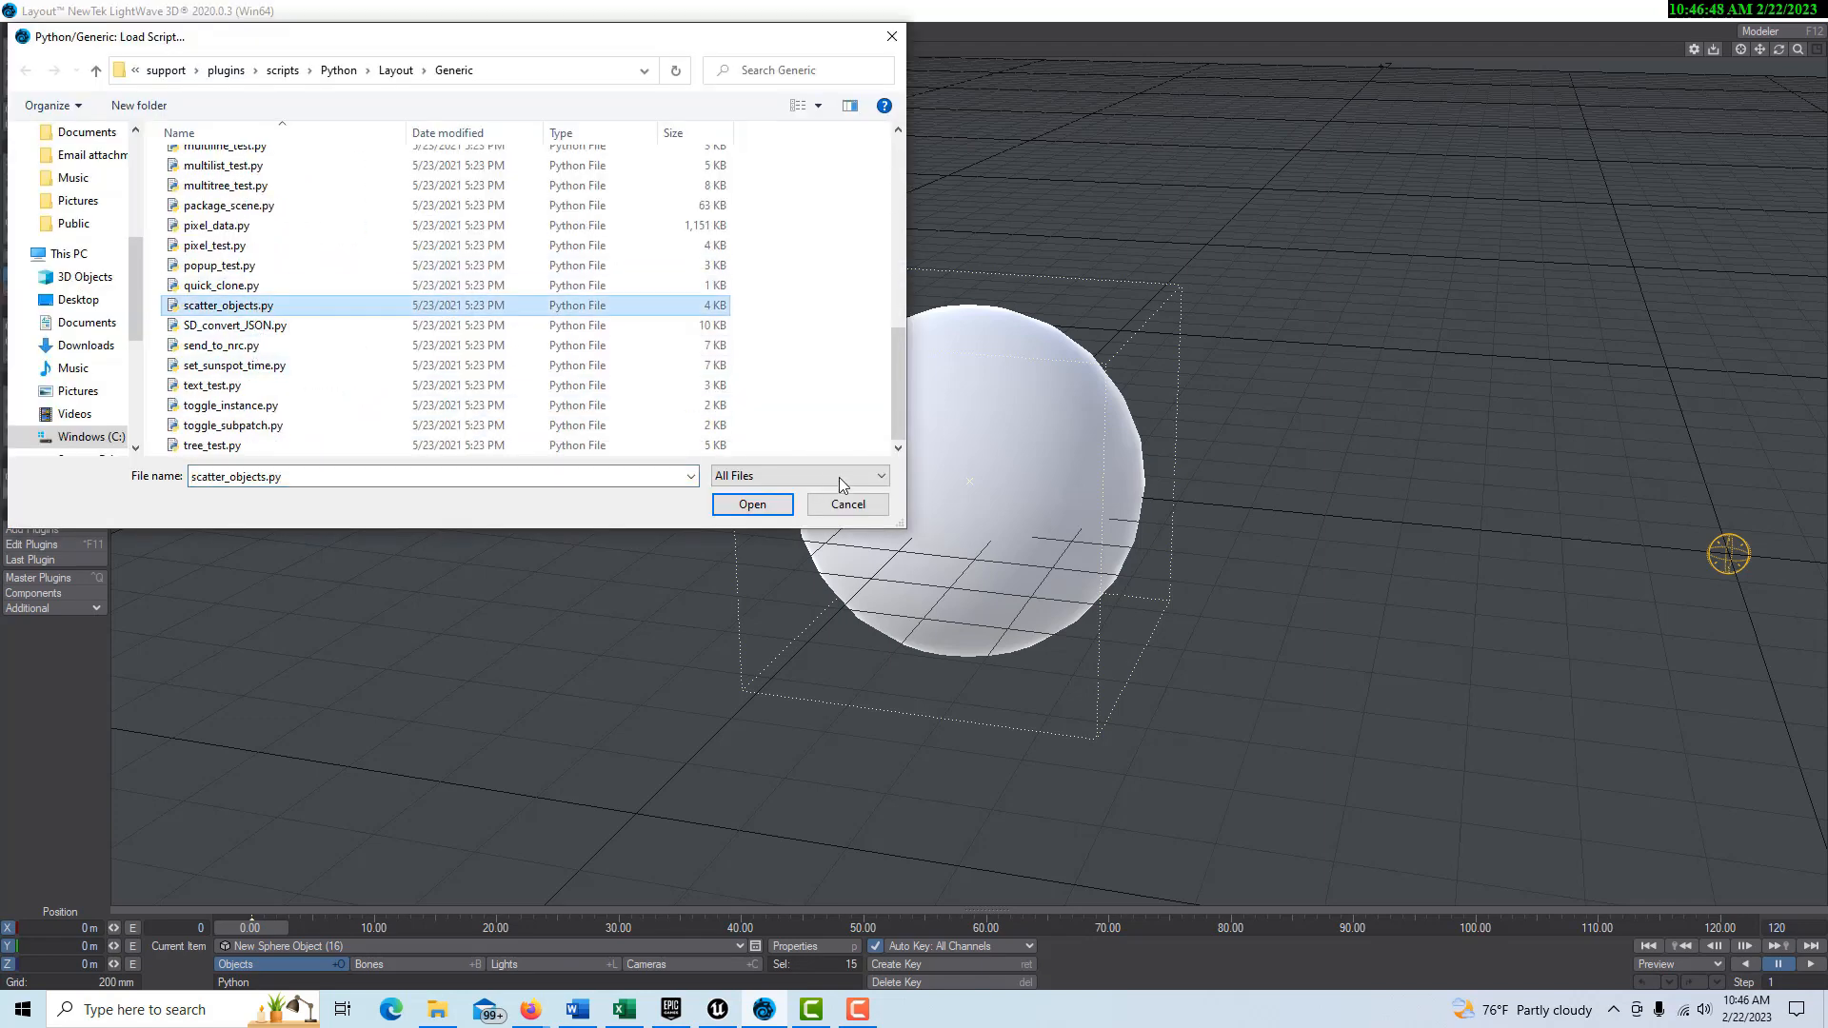
left_click(759, 507)
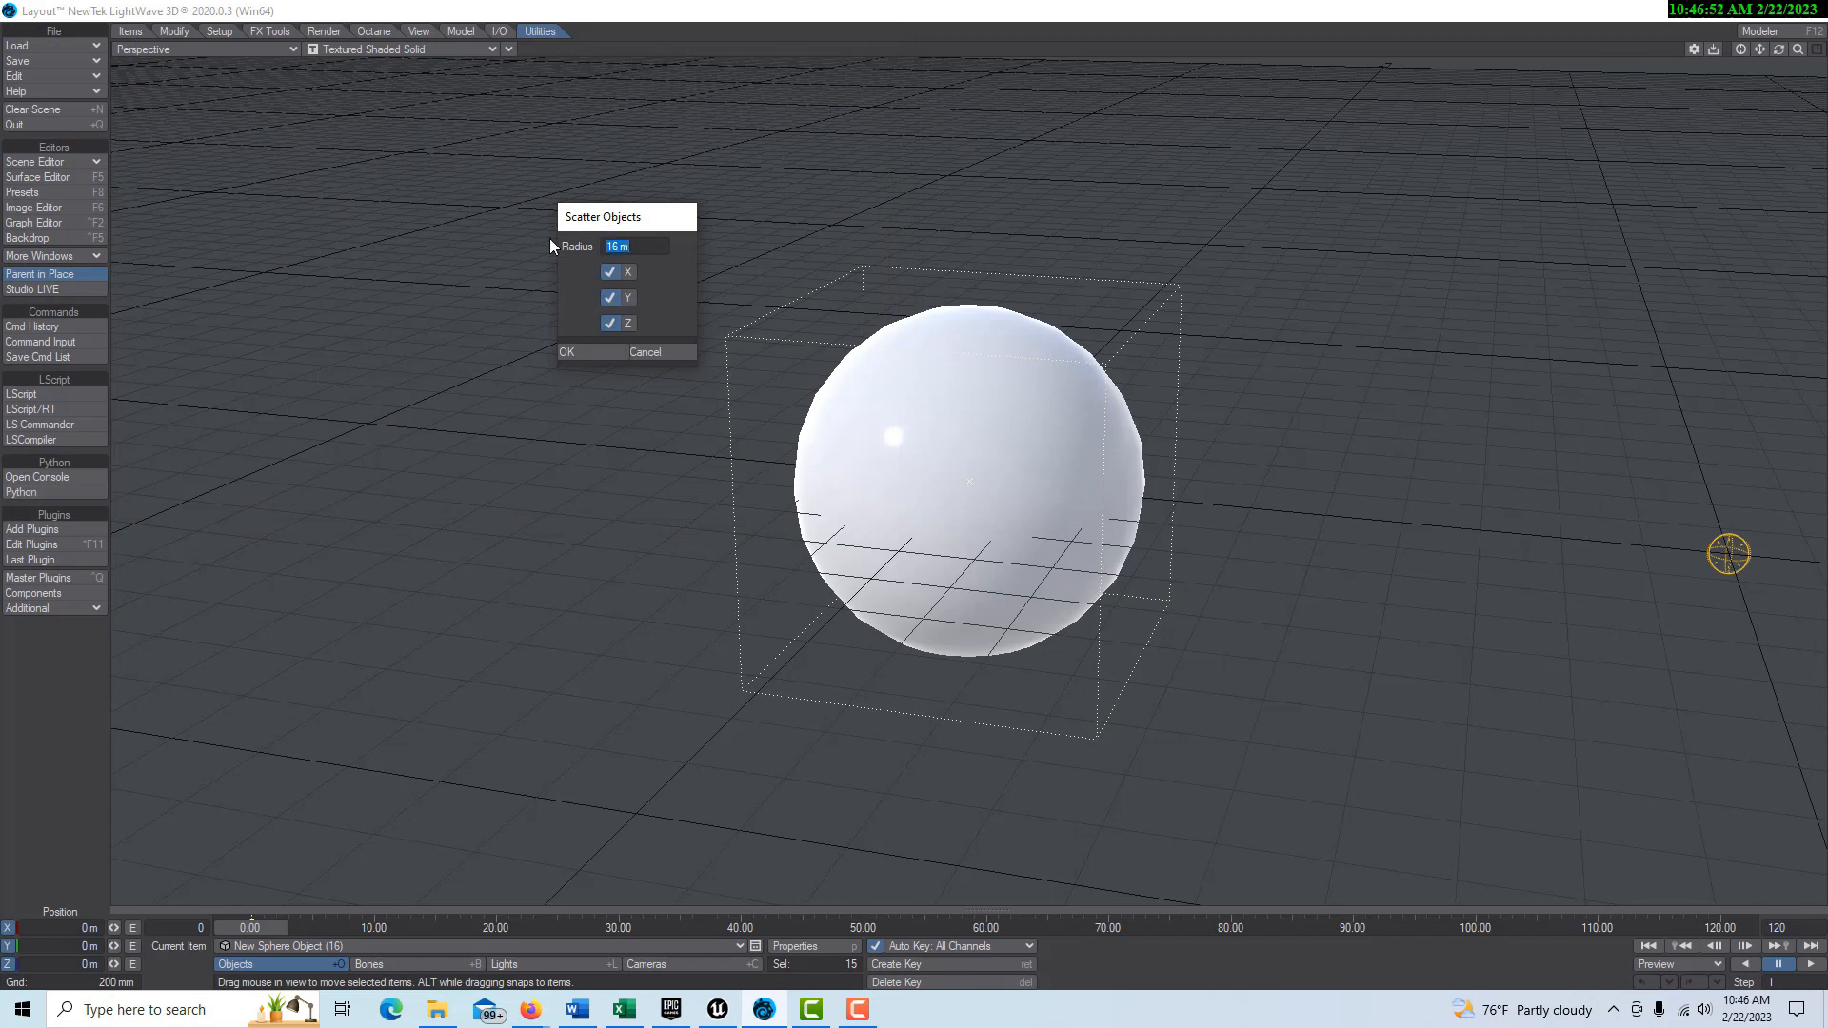
type("1")
key("BackSpace")
type("2m")
left_click(585, 351)
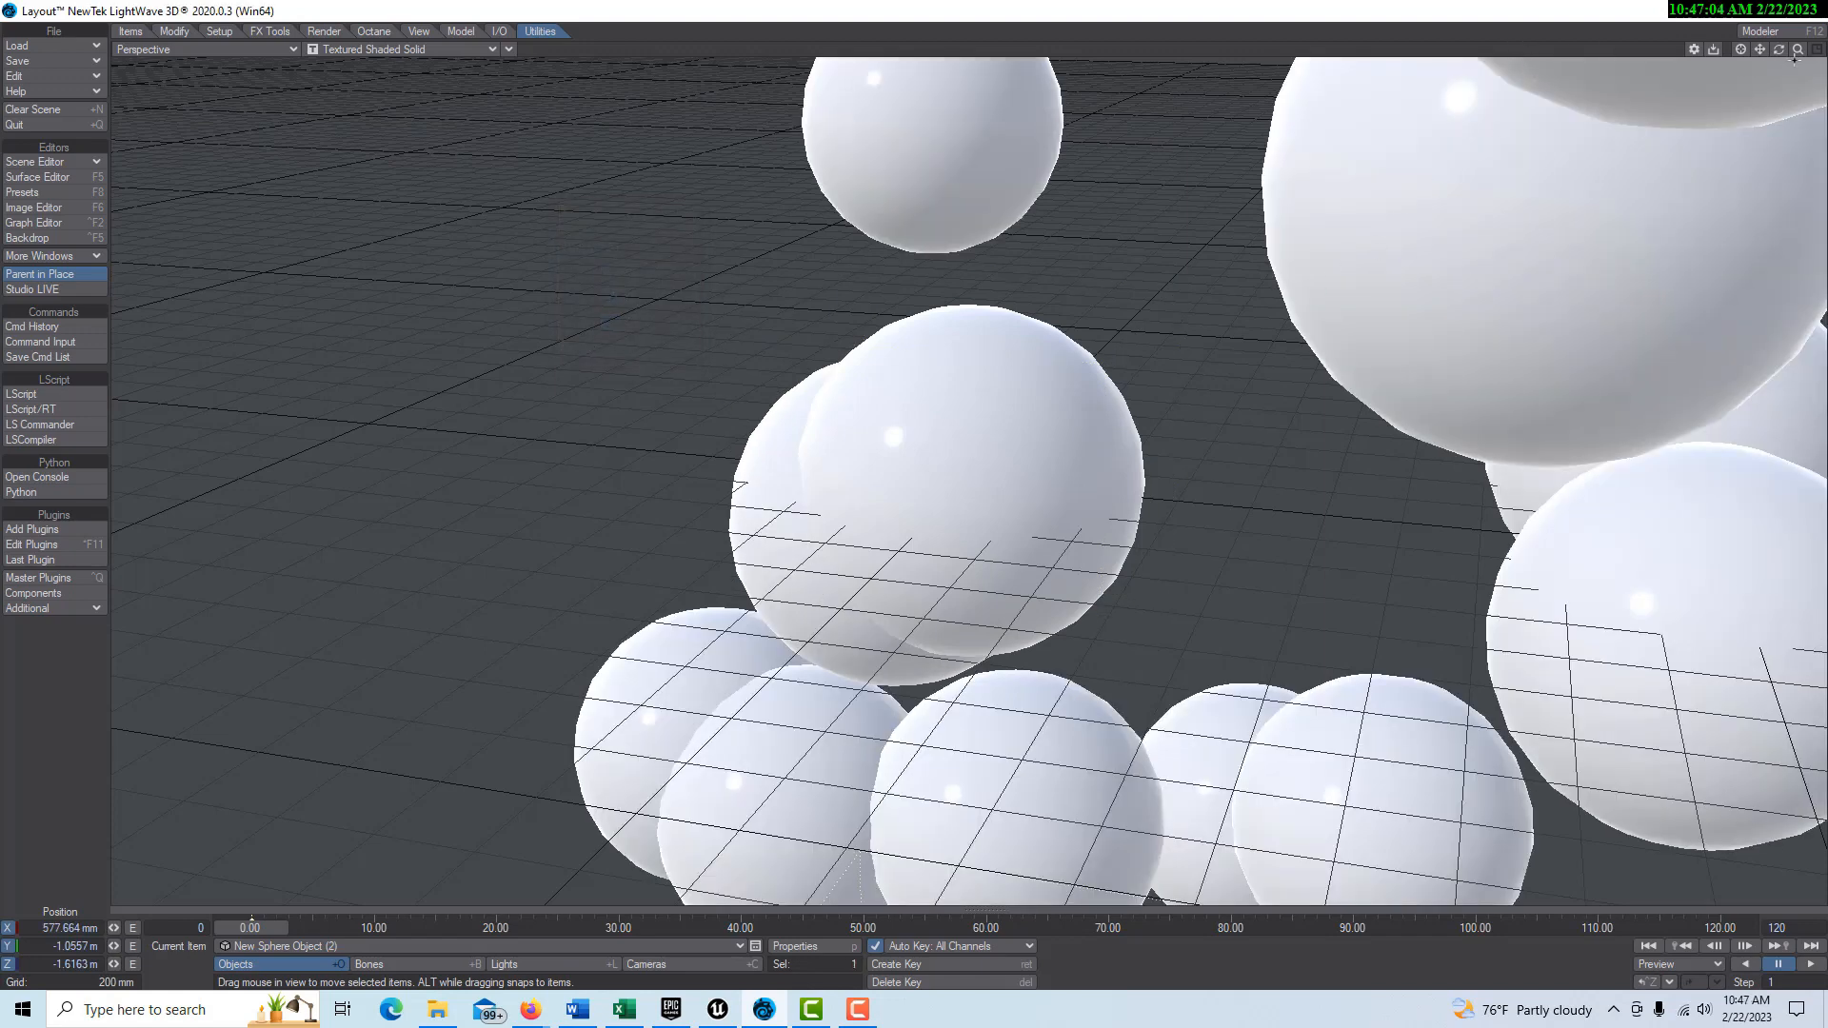
Step: Frame all the scattered spheres from a low angle in the perspective view and match the camera to that view
left_click_drag(1797, 50, 1618, 51)
left_click_drag(1779, 50, 1814, 19)
mouse_move(655, 175)
left_mouse_down()
mouse_move(743, 143)
mouse_move(616, 225)
mouse_move(685, 274)
mouse_move(707, 223)
mouse_move(677, 200)
left_mouse_up()
left_click_drag(1021, 539, 1277, 542)
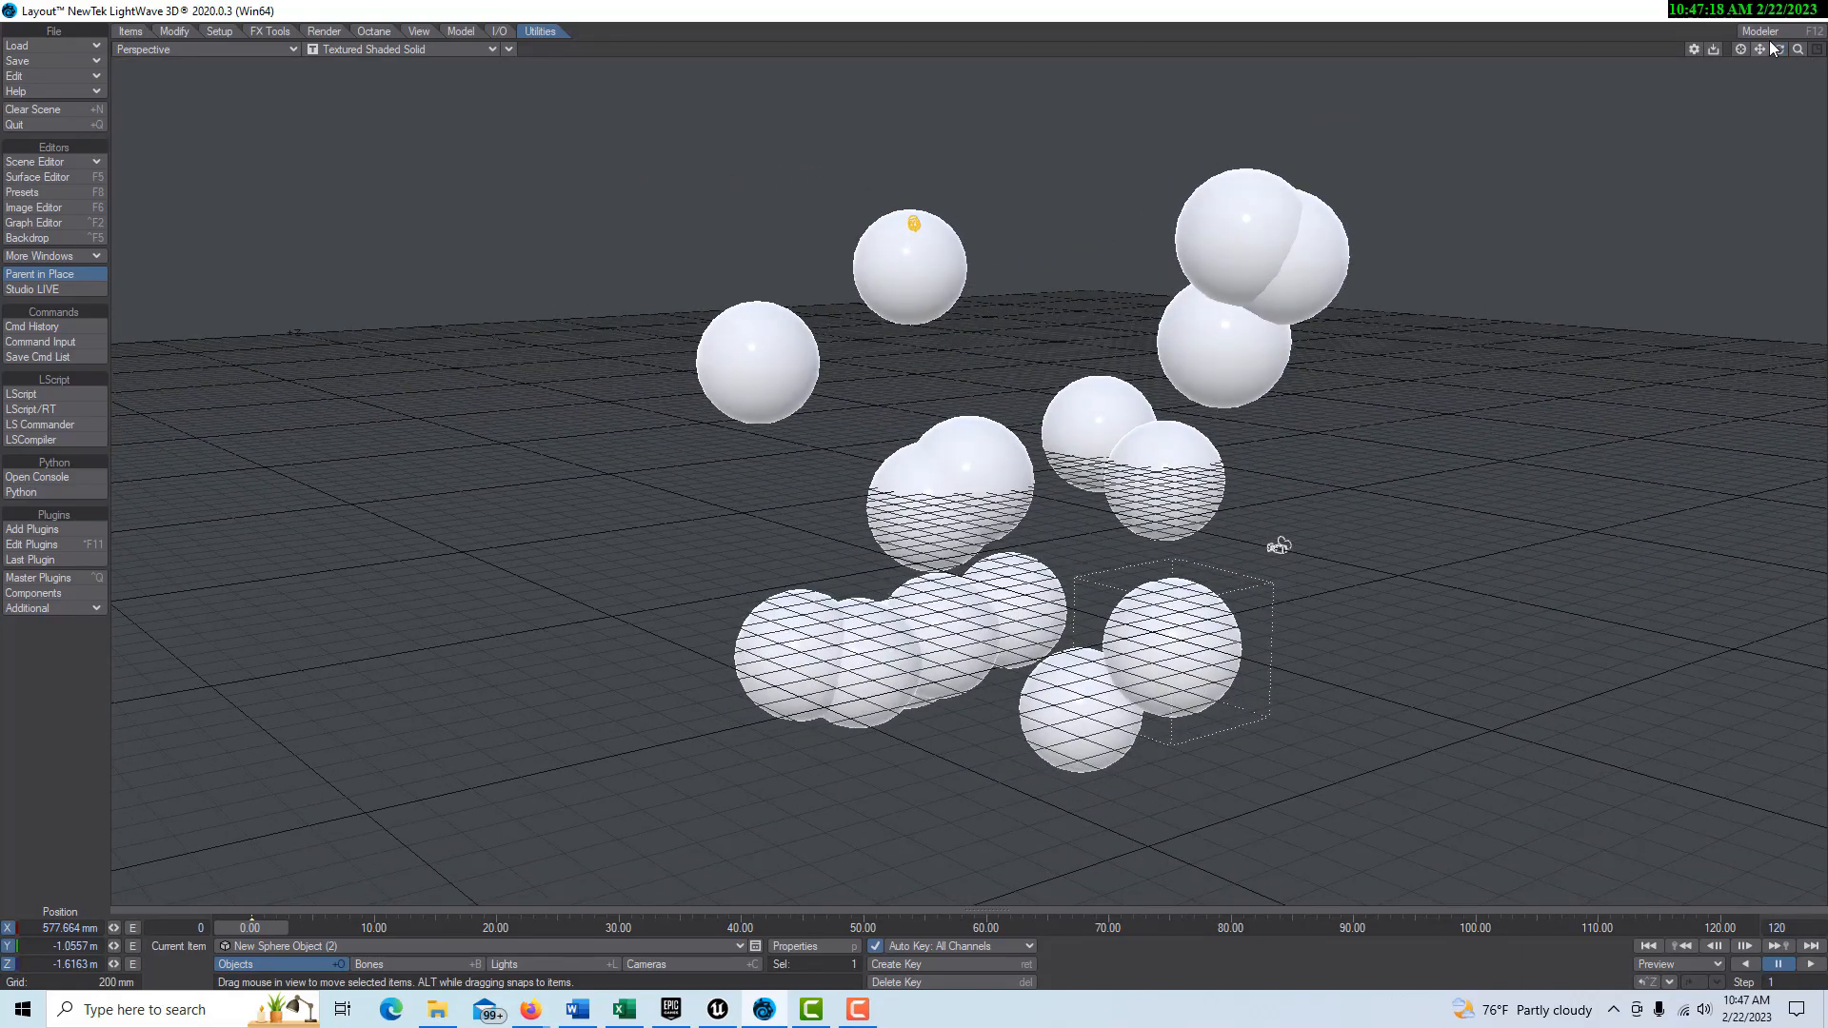
left_click_drag(1774, 49, 1821, 50)
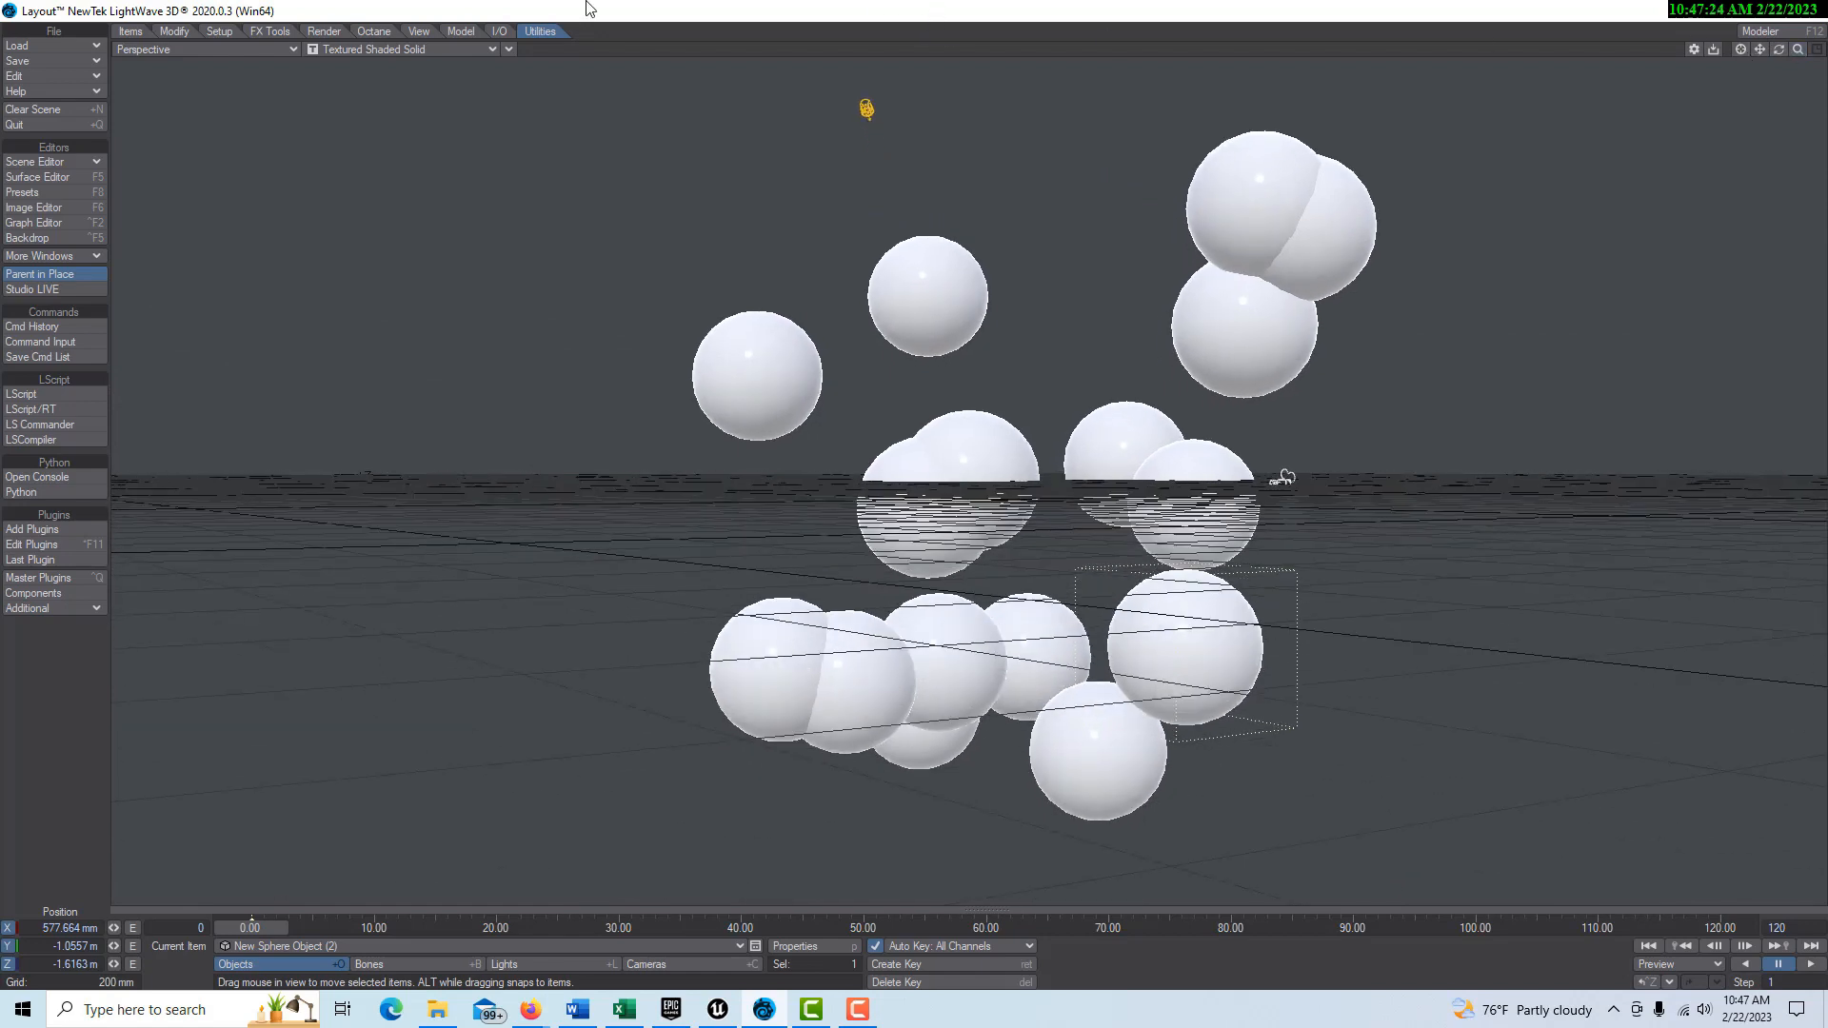
left_click(510, 52)
mouse_move(528, 311)
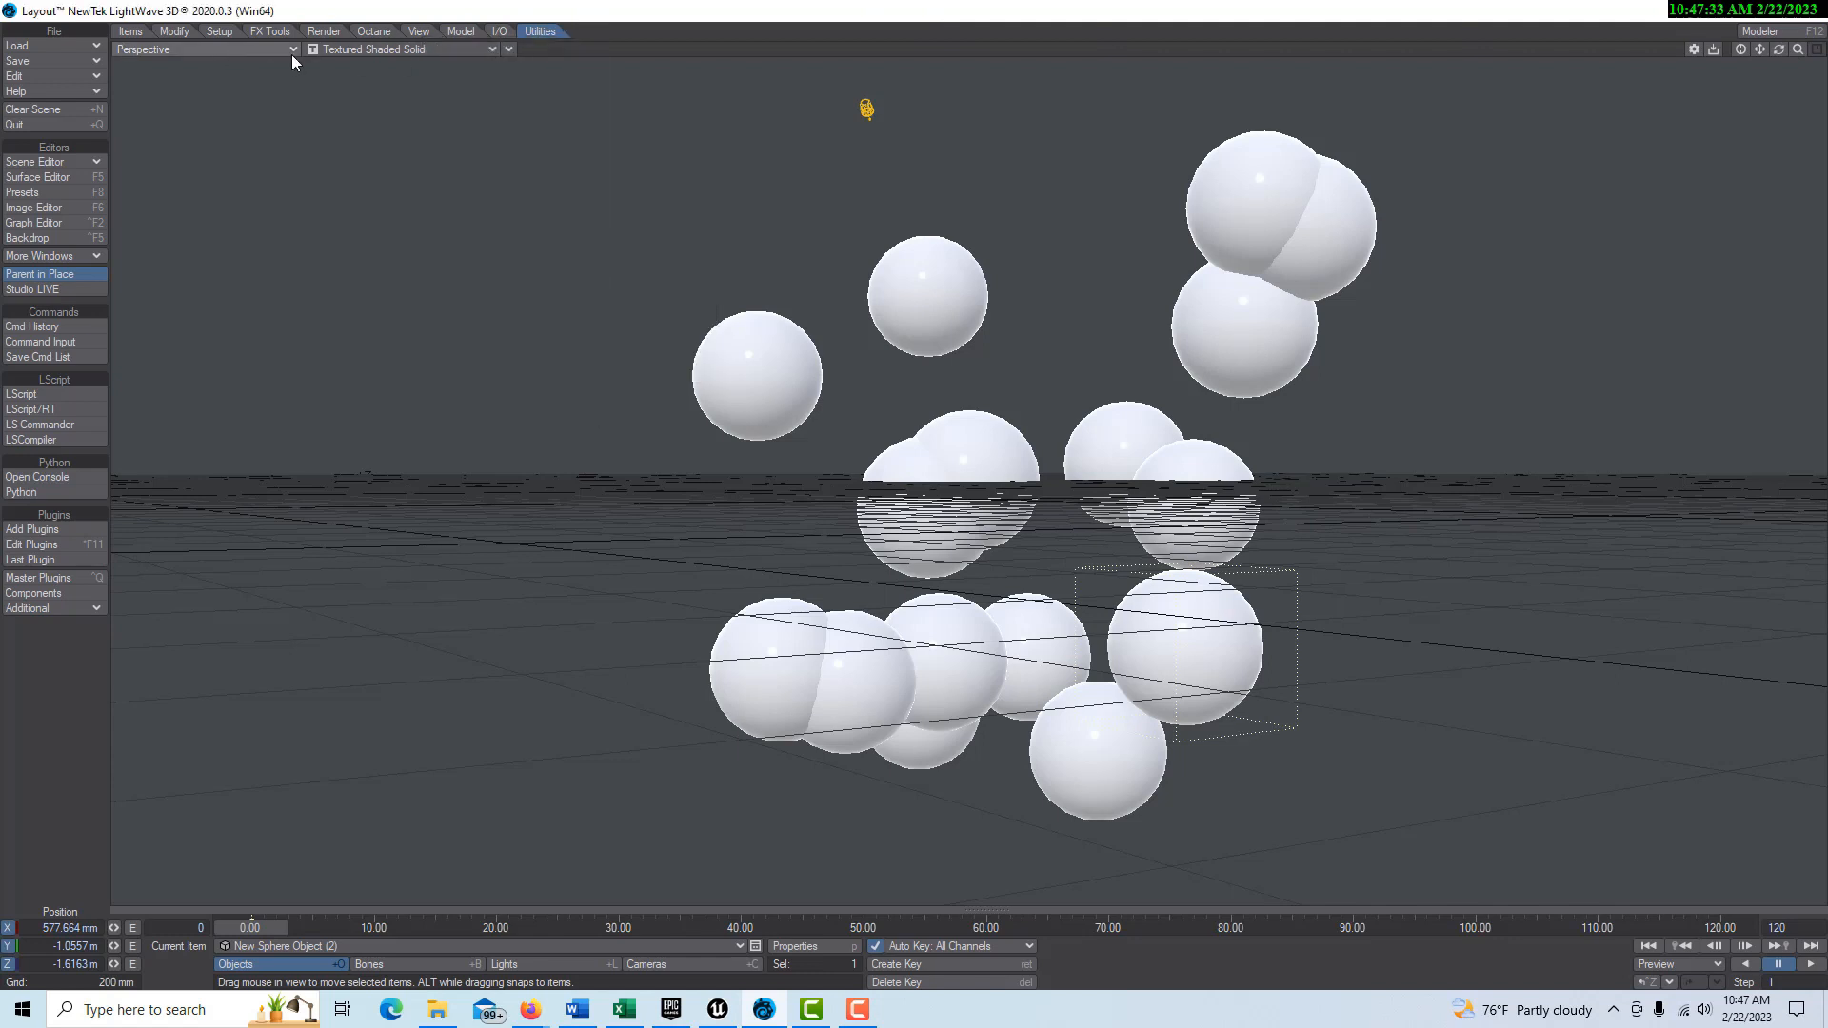
Step: Switch the viewport to the Current Camera view and set its display mode to VPR
left_click(292, 54)
mouse_move(319, 152)
left_click(400, 150)
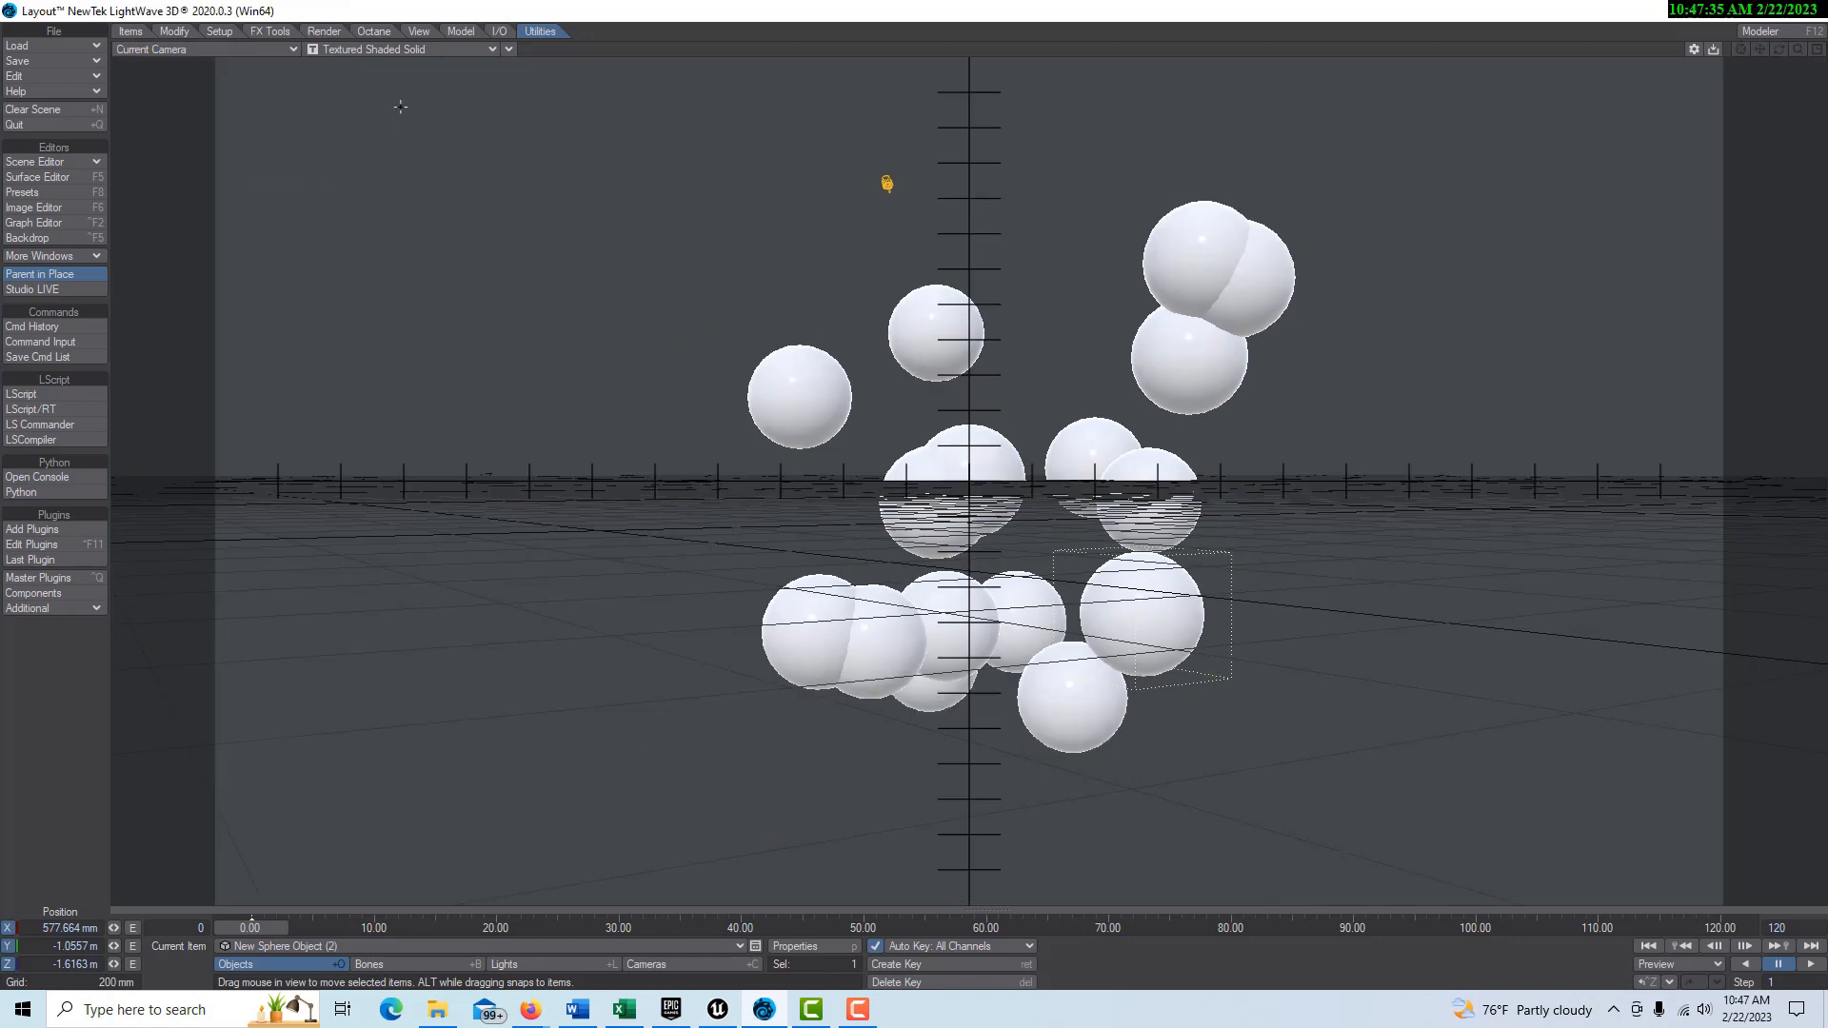
left_click(489, 49)
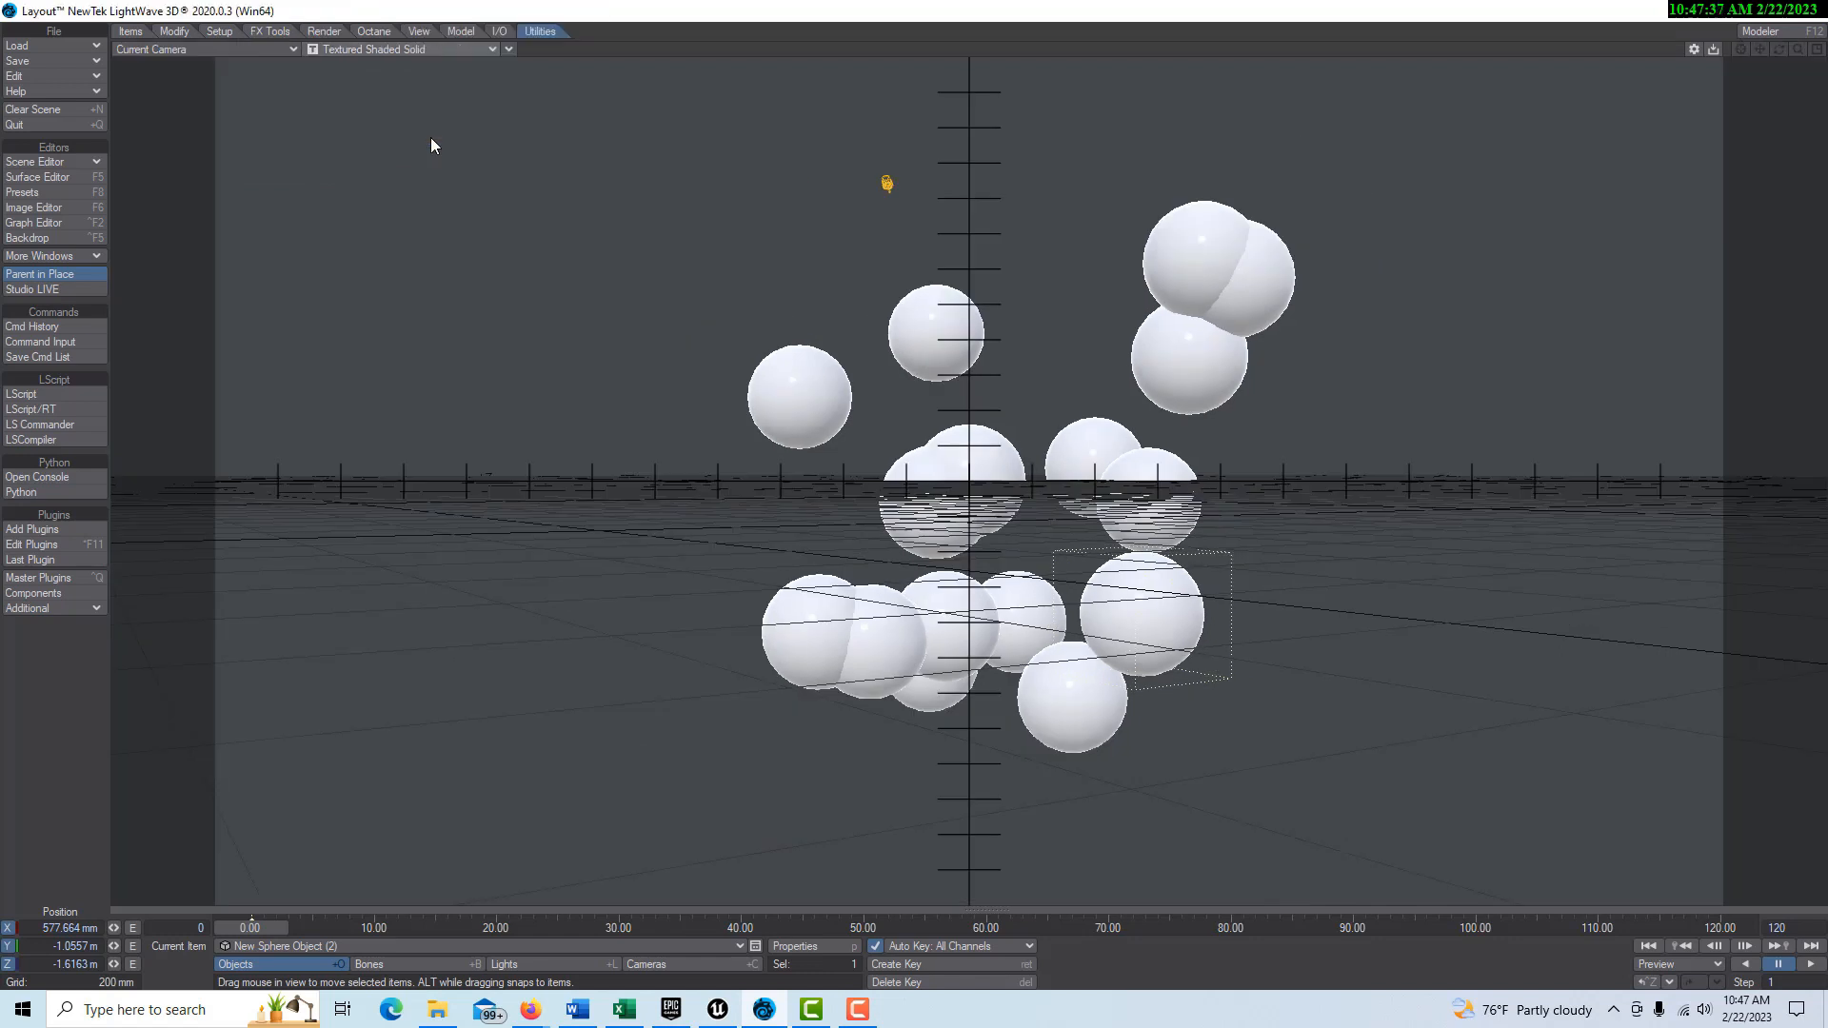
left_click(431, 139)
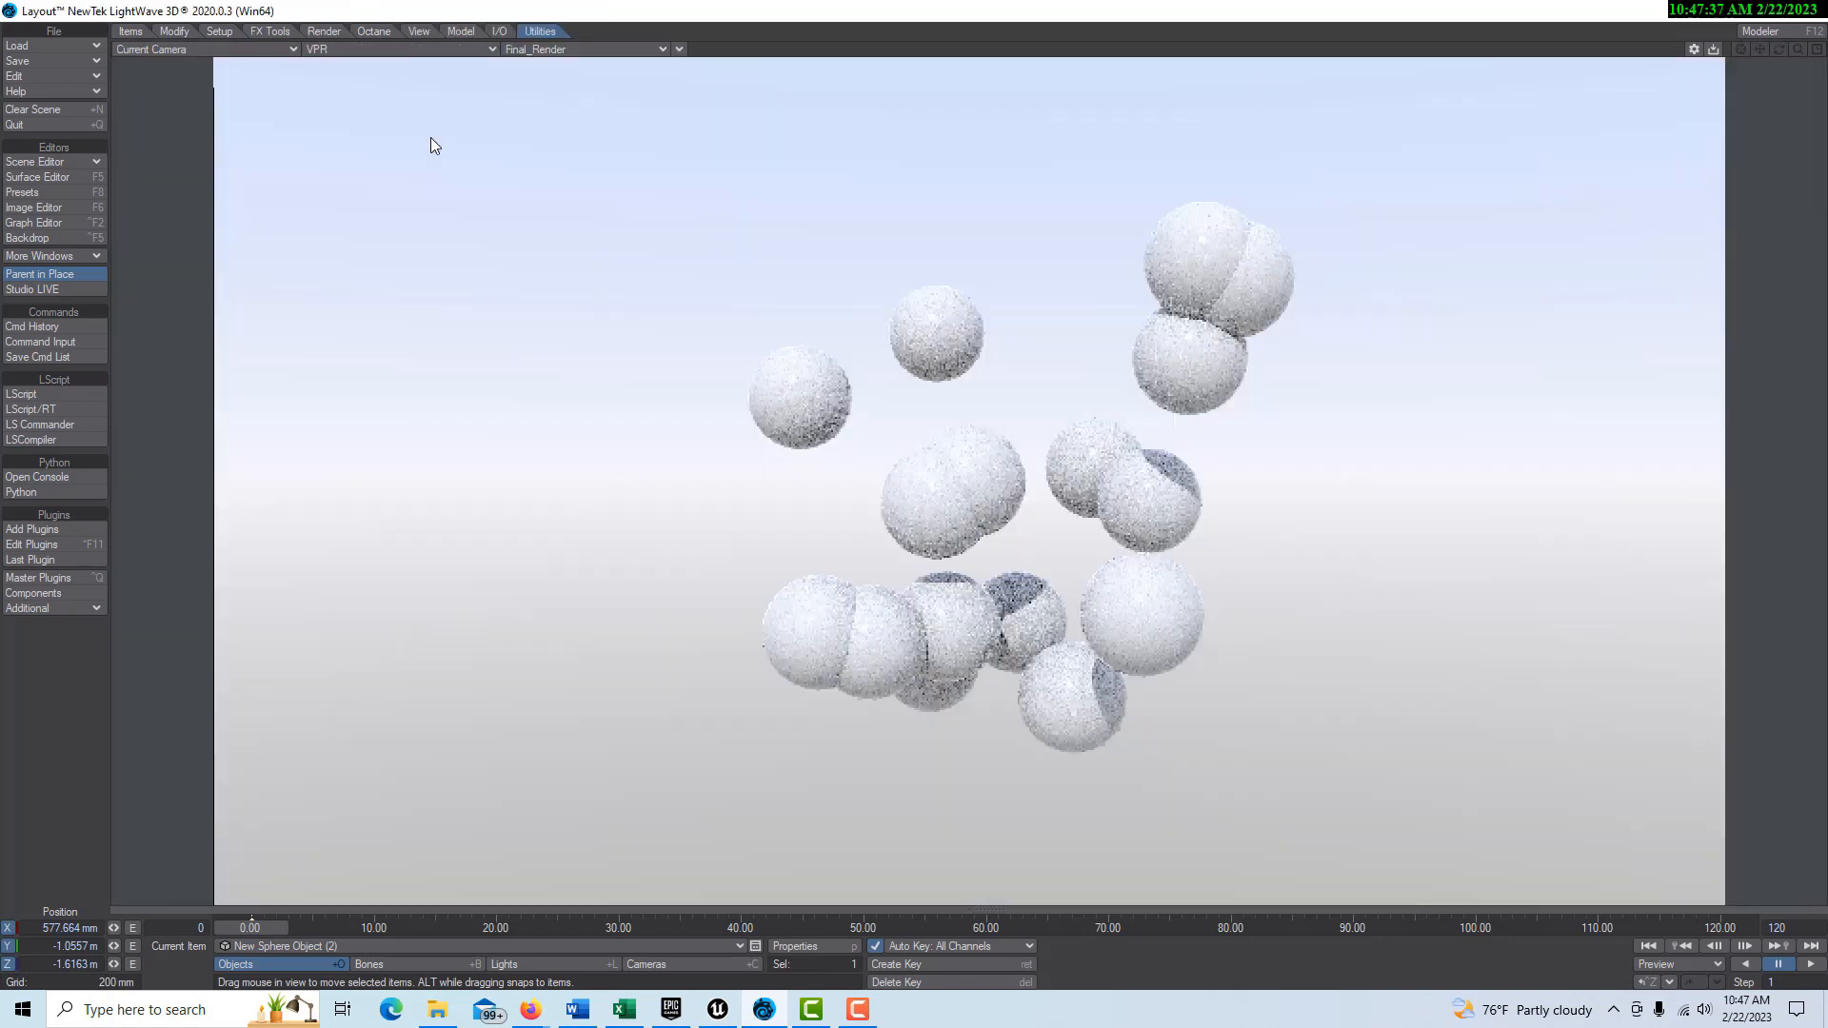
Step: Turn off the Backdrop environment, add a Physical Sky (Hosek-Wilkie) environment and open its settings
left_click(34, 238)
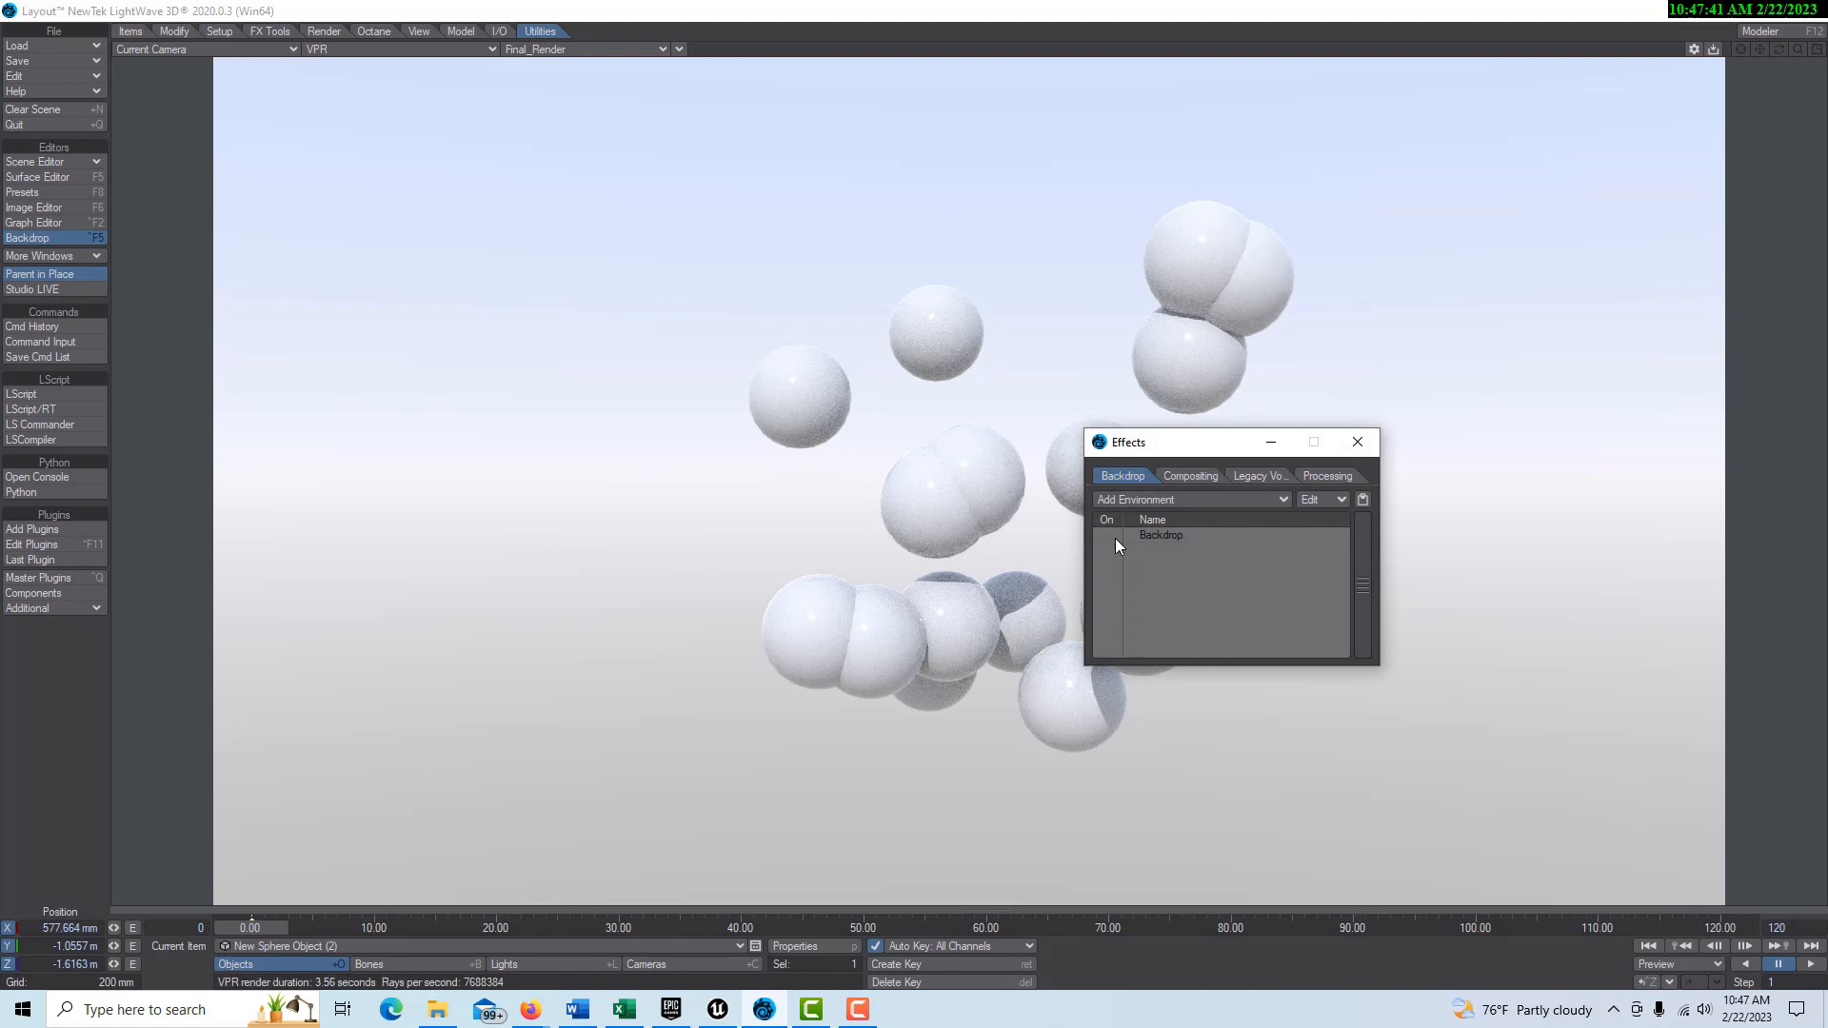
left_click(1112, 537)
left_click(1254, 501)
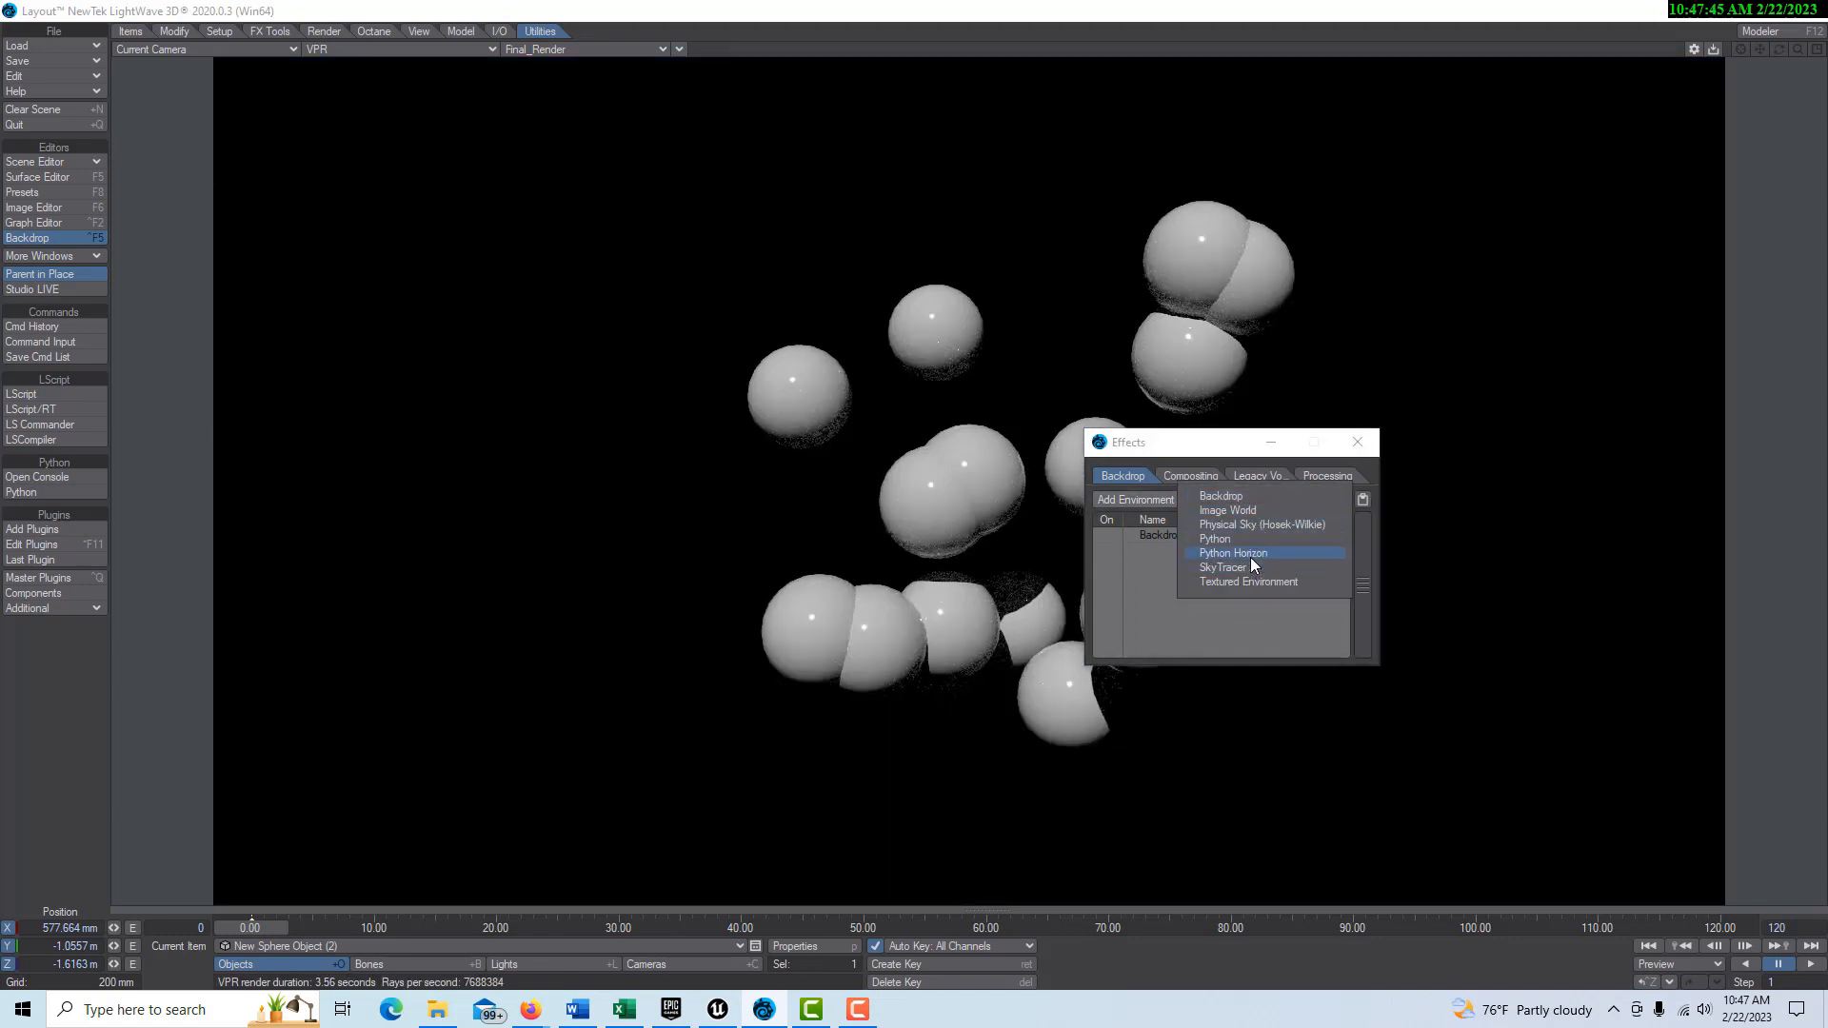
left_click(1251, 526)
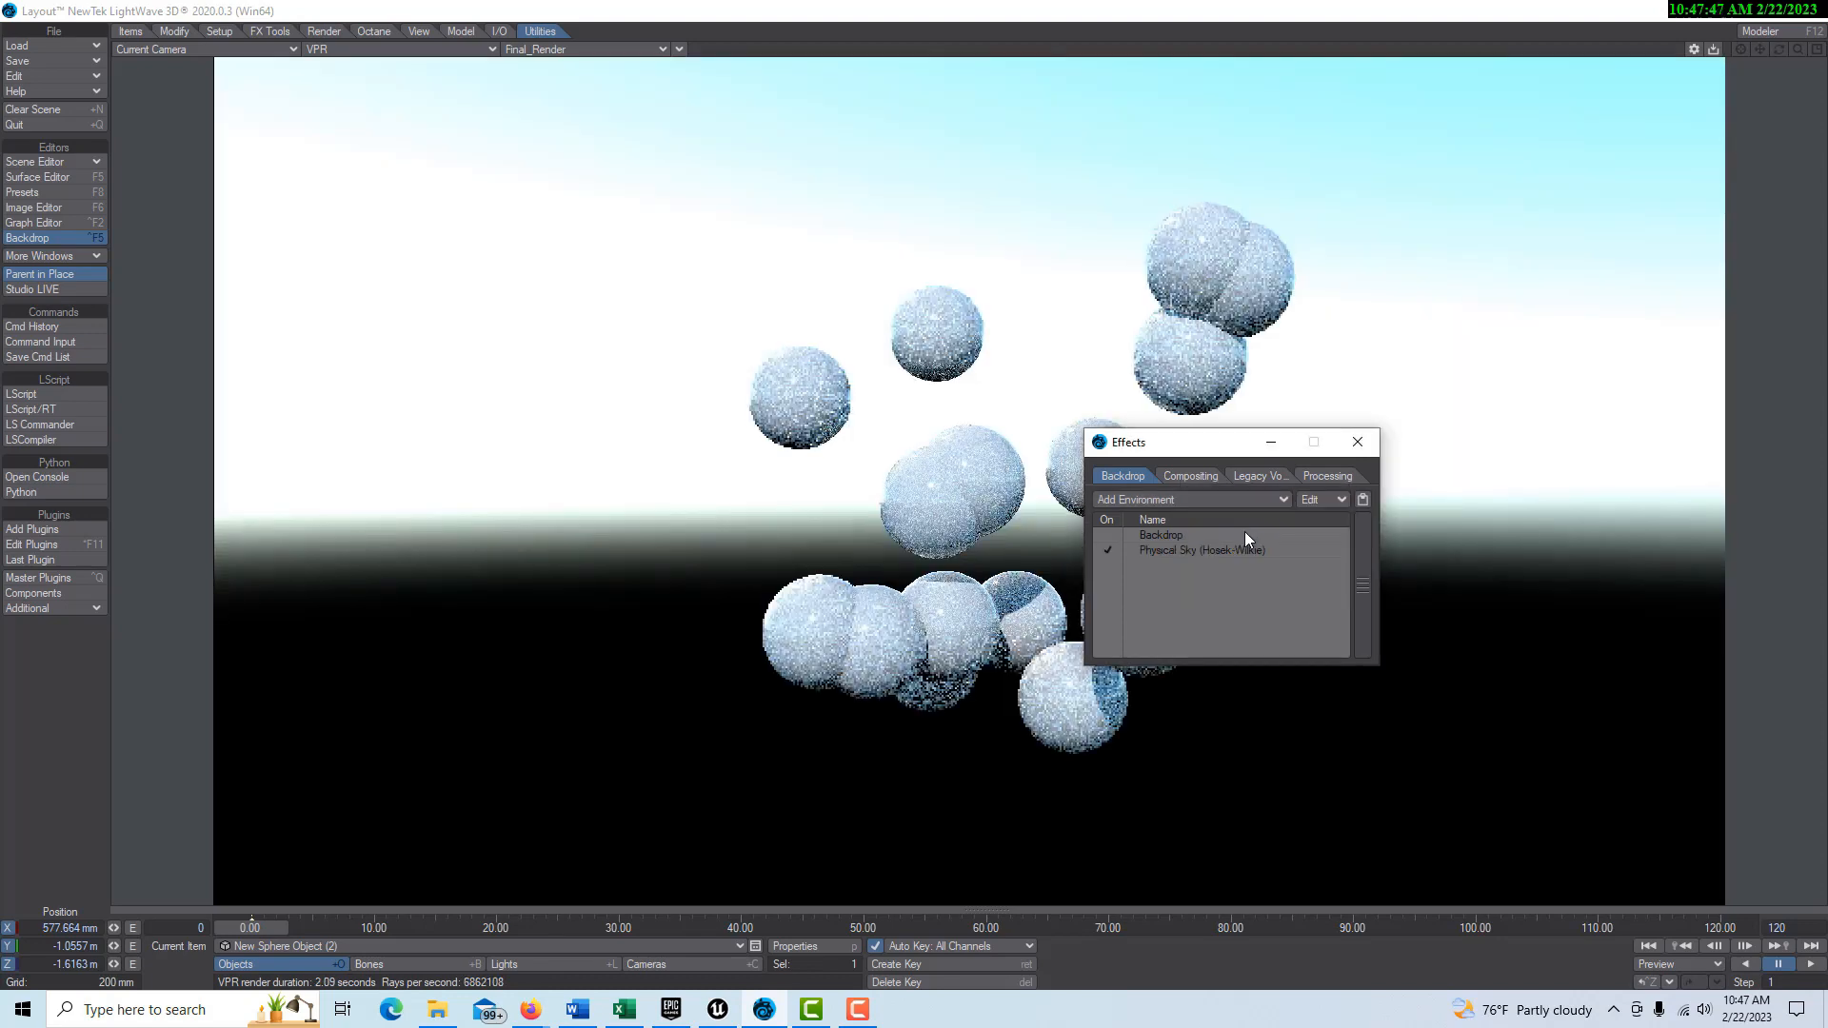
double_click(1206, 548)
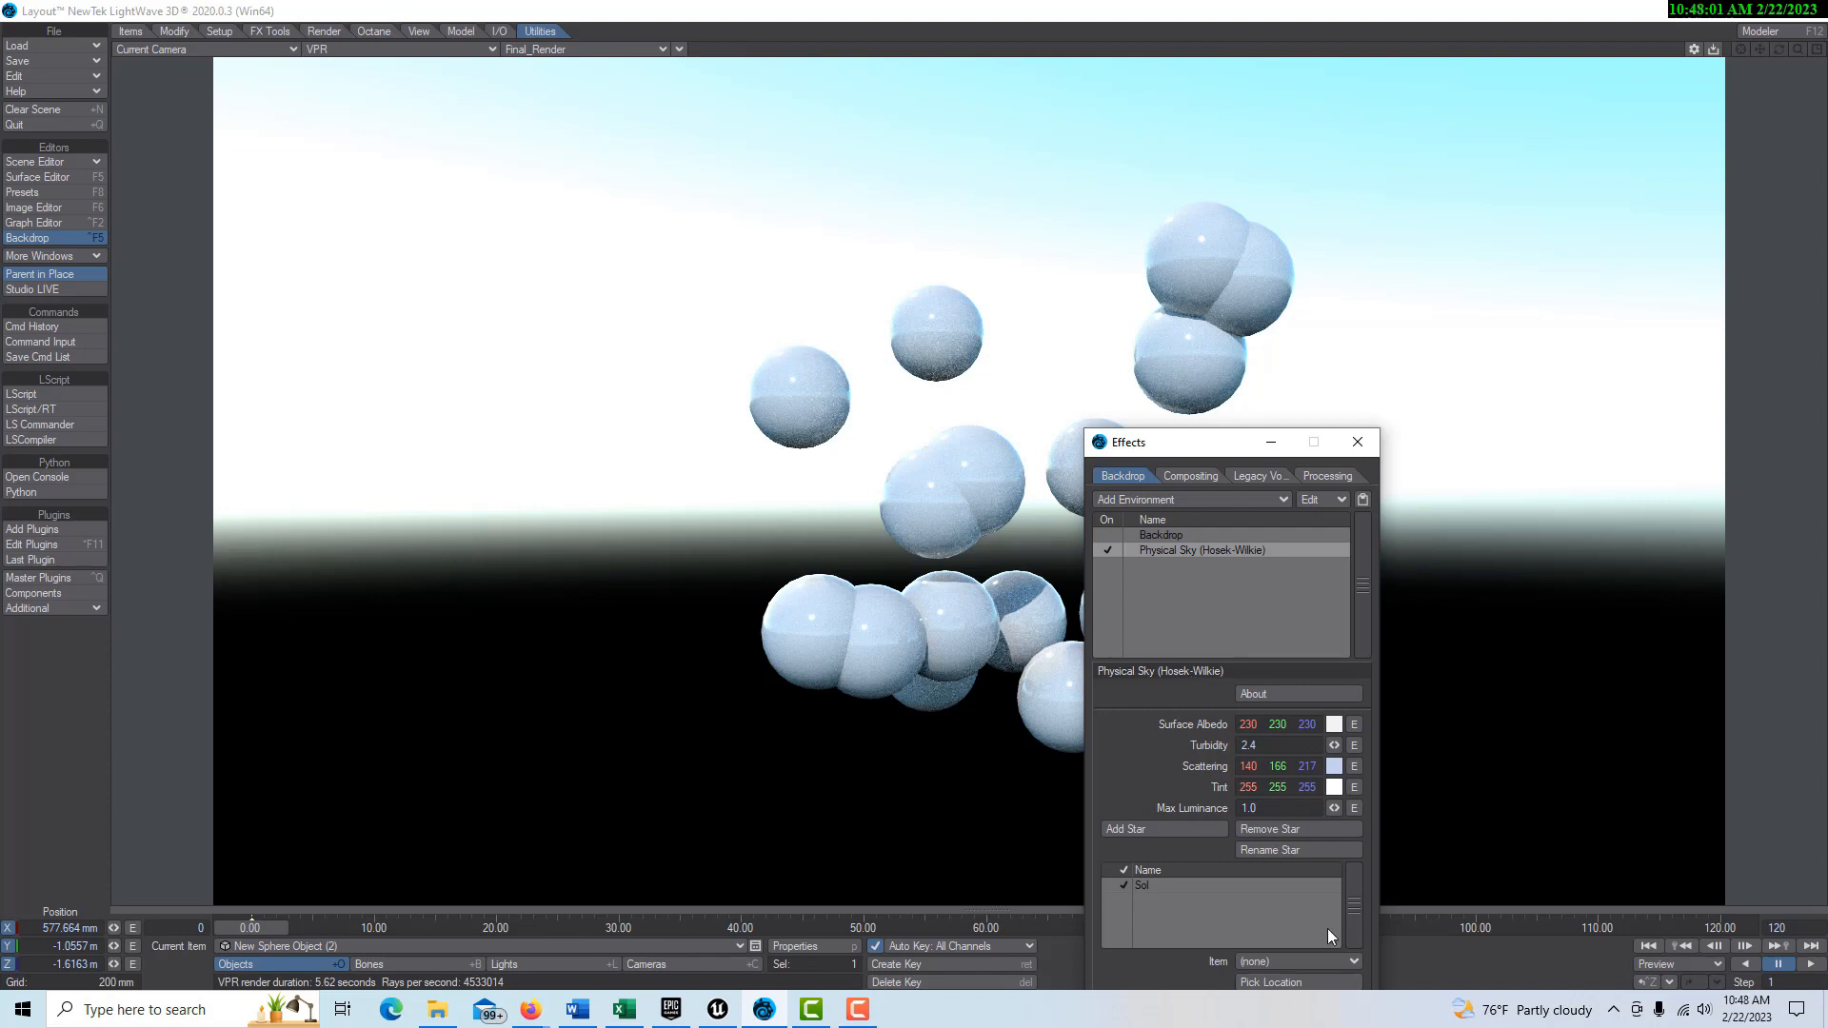
Step: Link the Physical Sky's Sol star to the EnvLight item and minimize the Effects window
left_click(1330, 963)
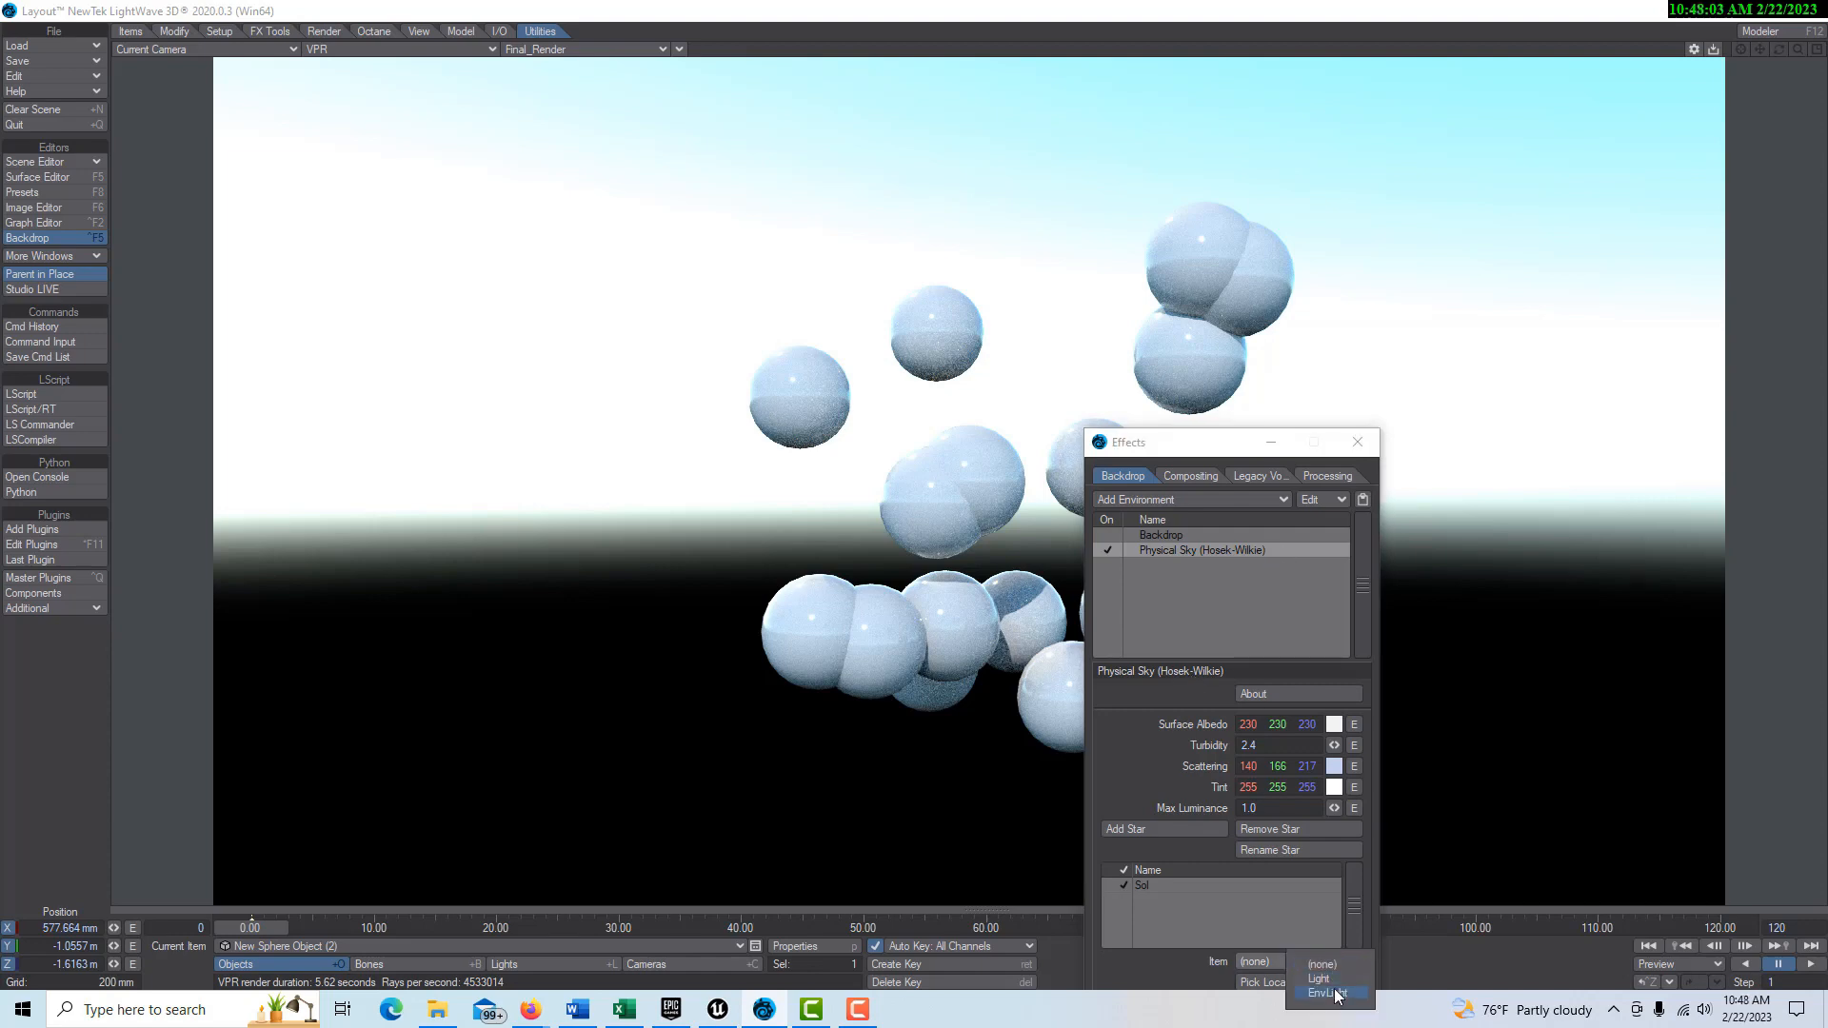
left_click(1333, 990)
left_click(1271, 442)
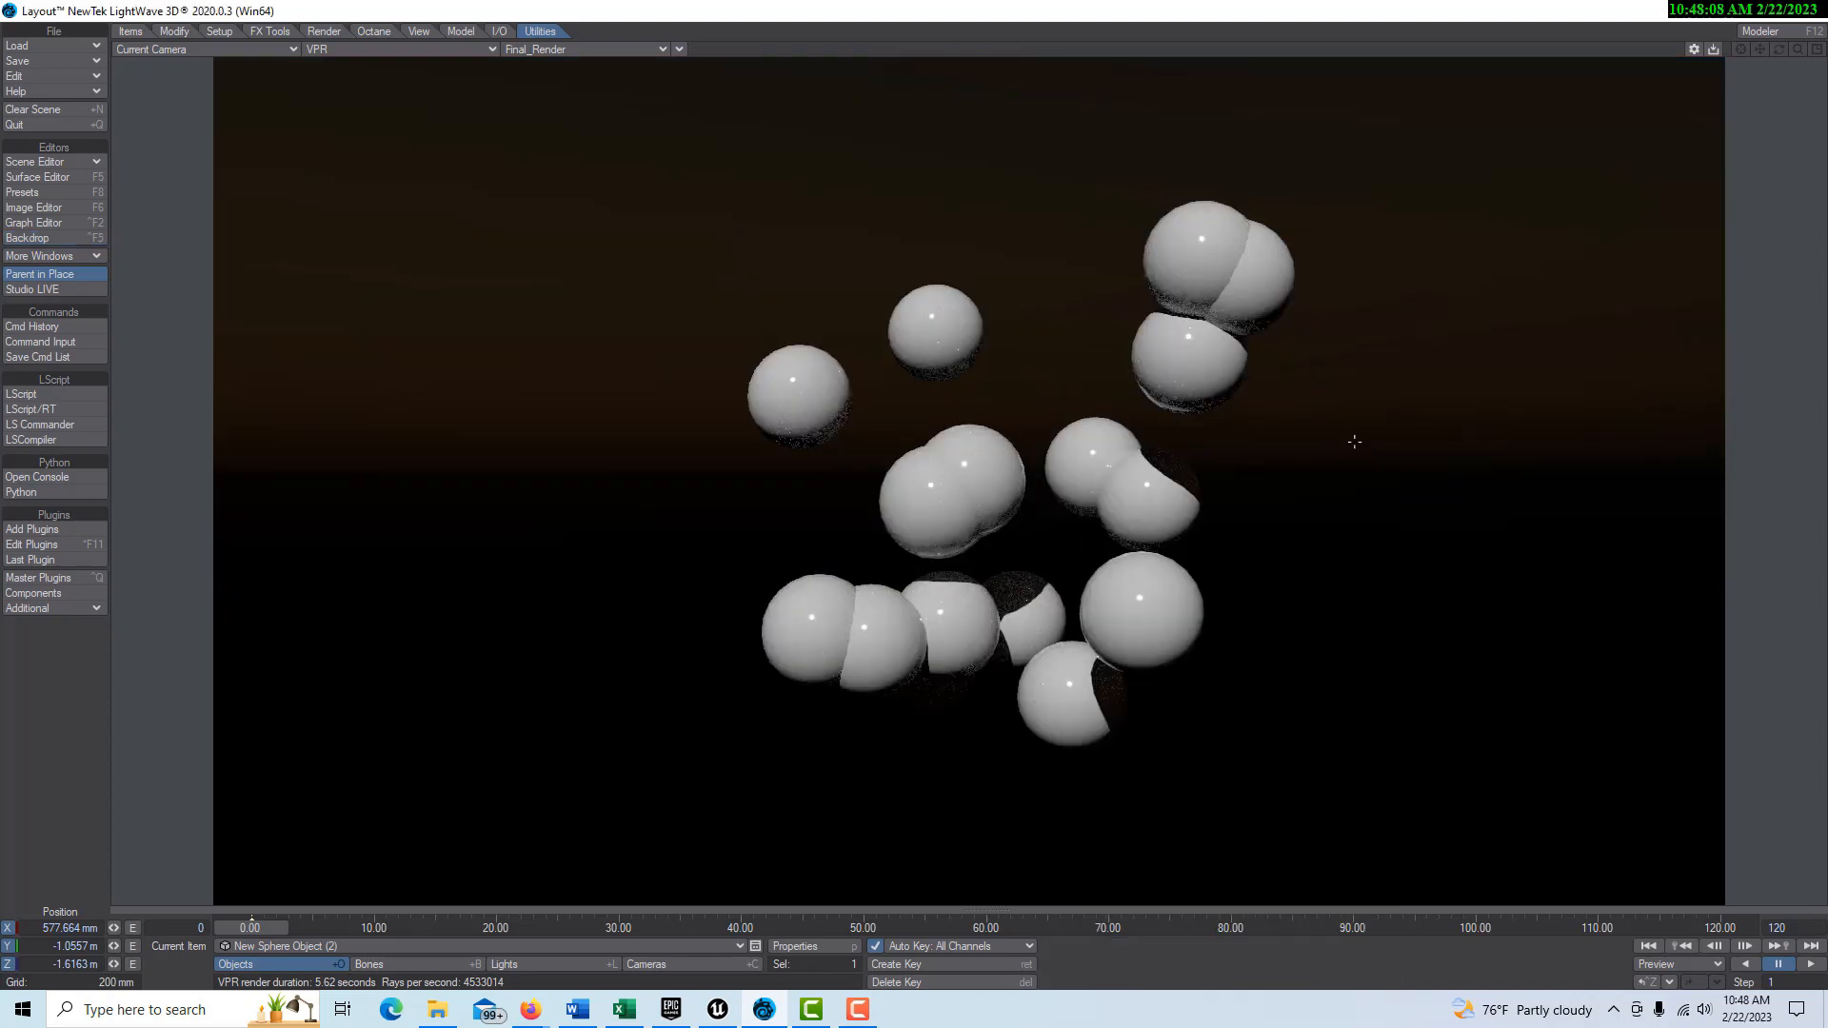
Step: Rotate the EnvLight to a heading of about 109.20° and a pitch of about 6.50°
left_click(518, 964)
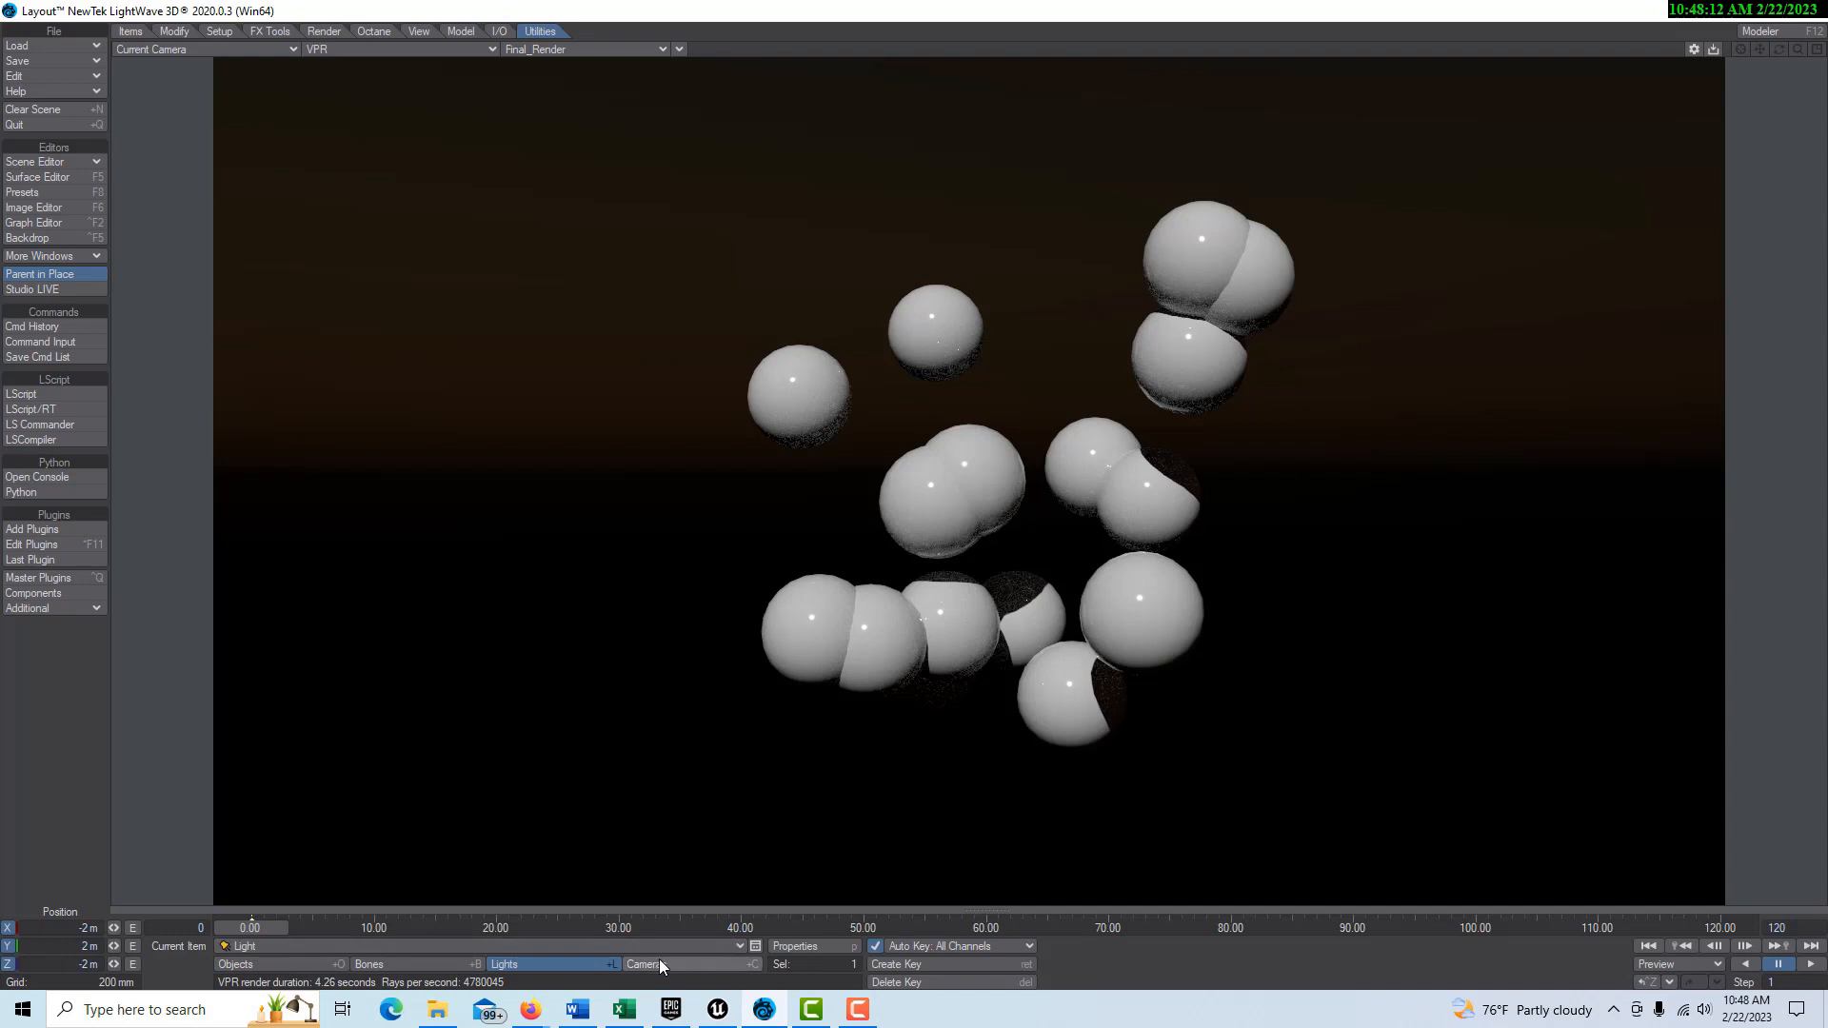
left_click(692, 944)
left_click(694, 957)
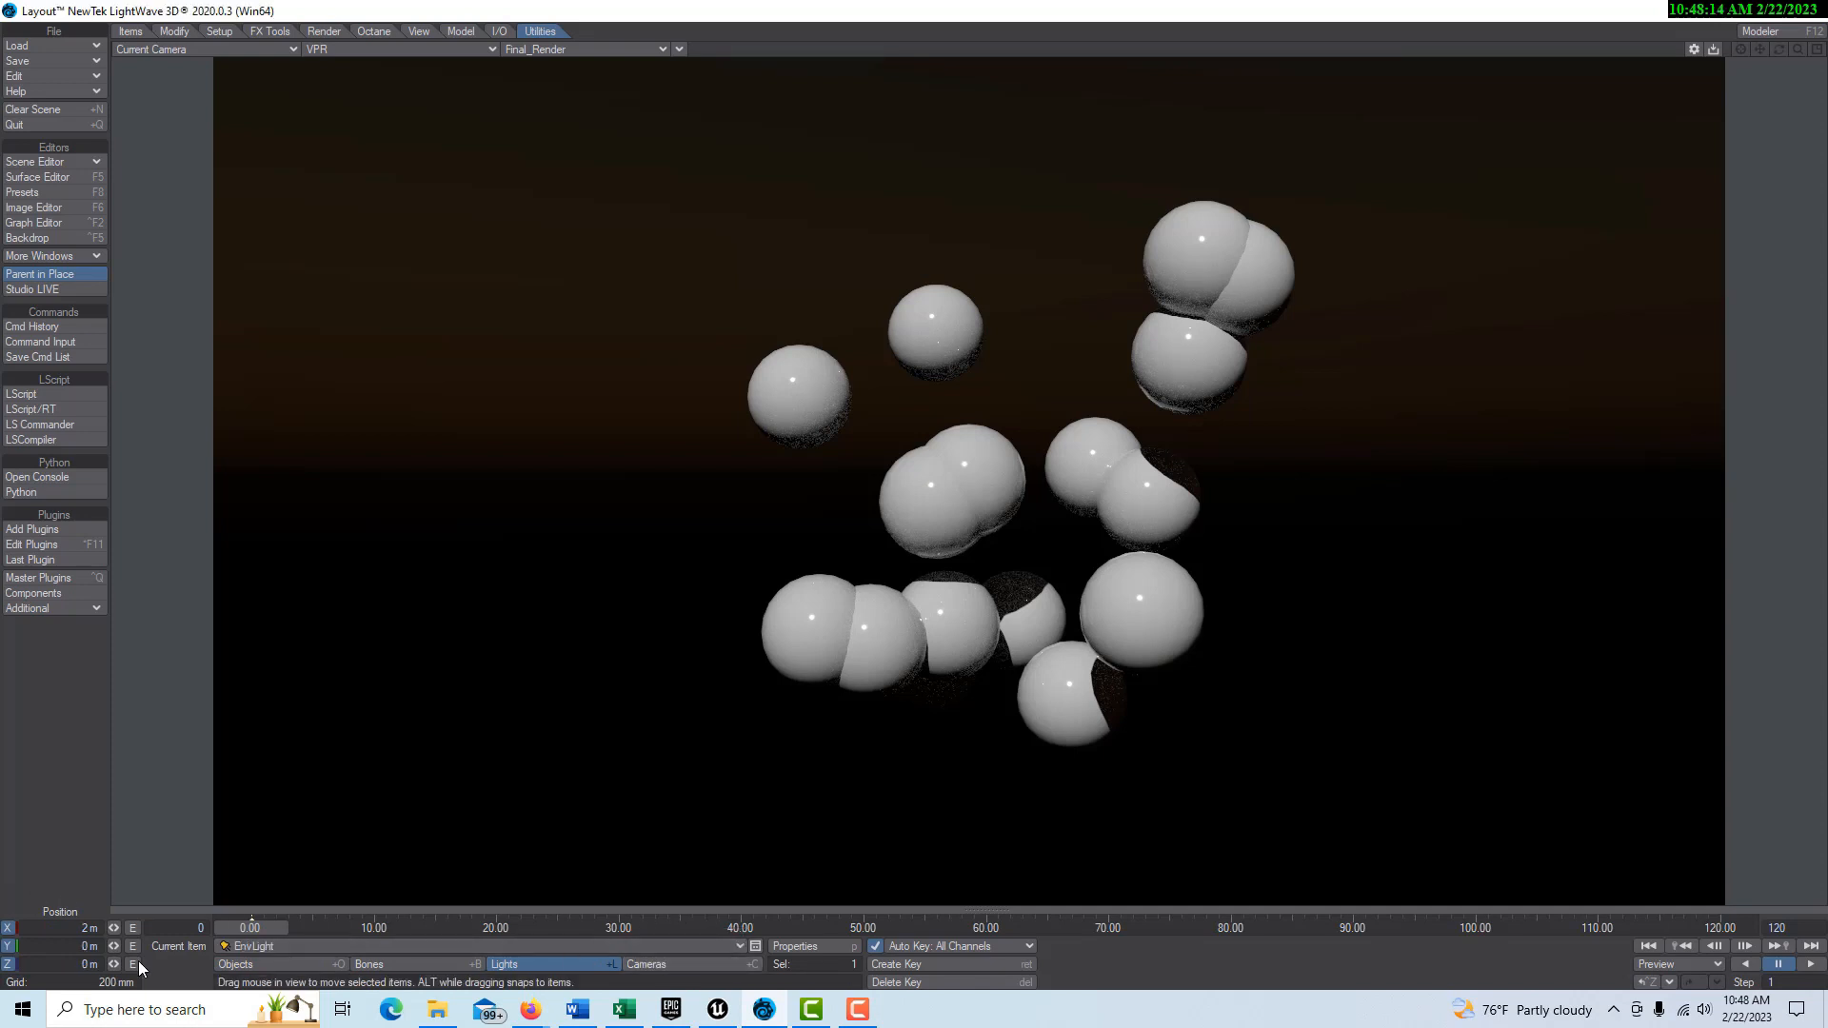
key("y")
left_click_drag(113, 928, 232, 929)
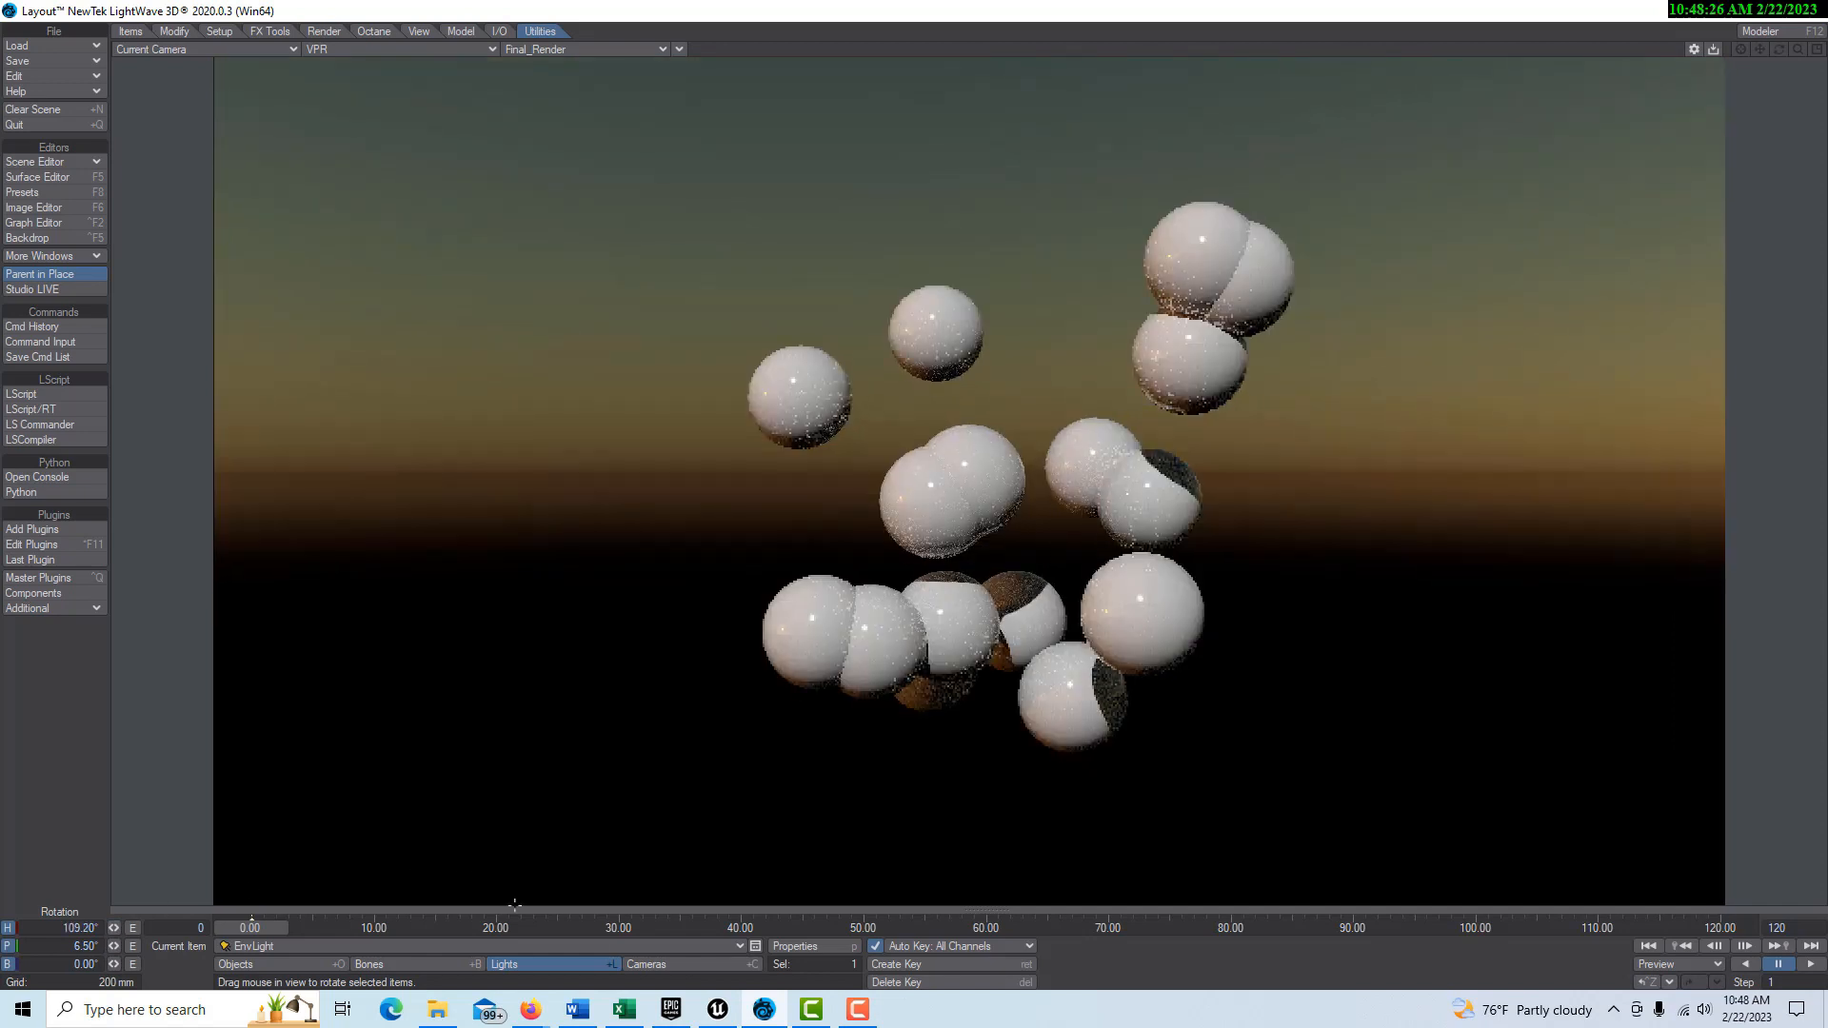
Step: Select the default light named Light and delete it from the scene
left_click(735, 948)
left_click(749, 929)
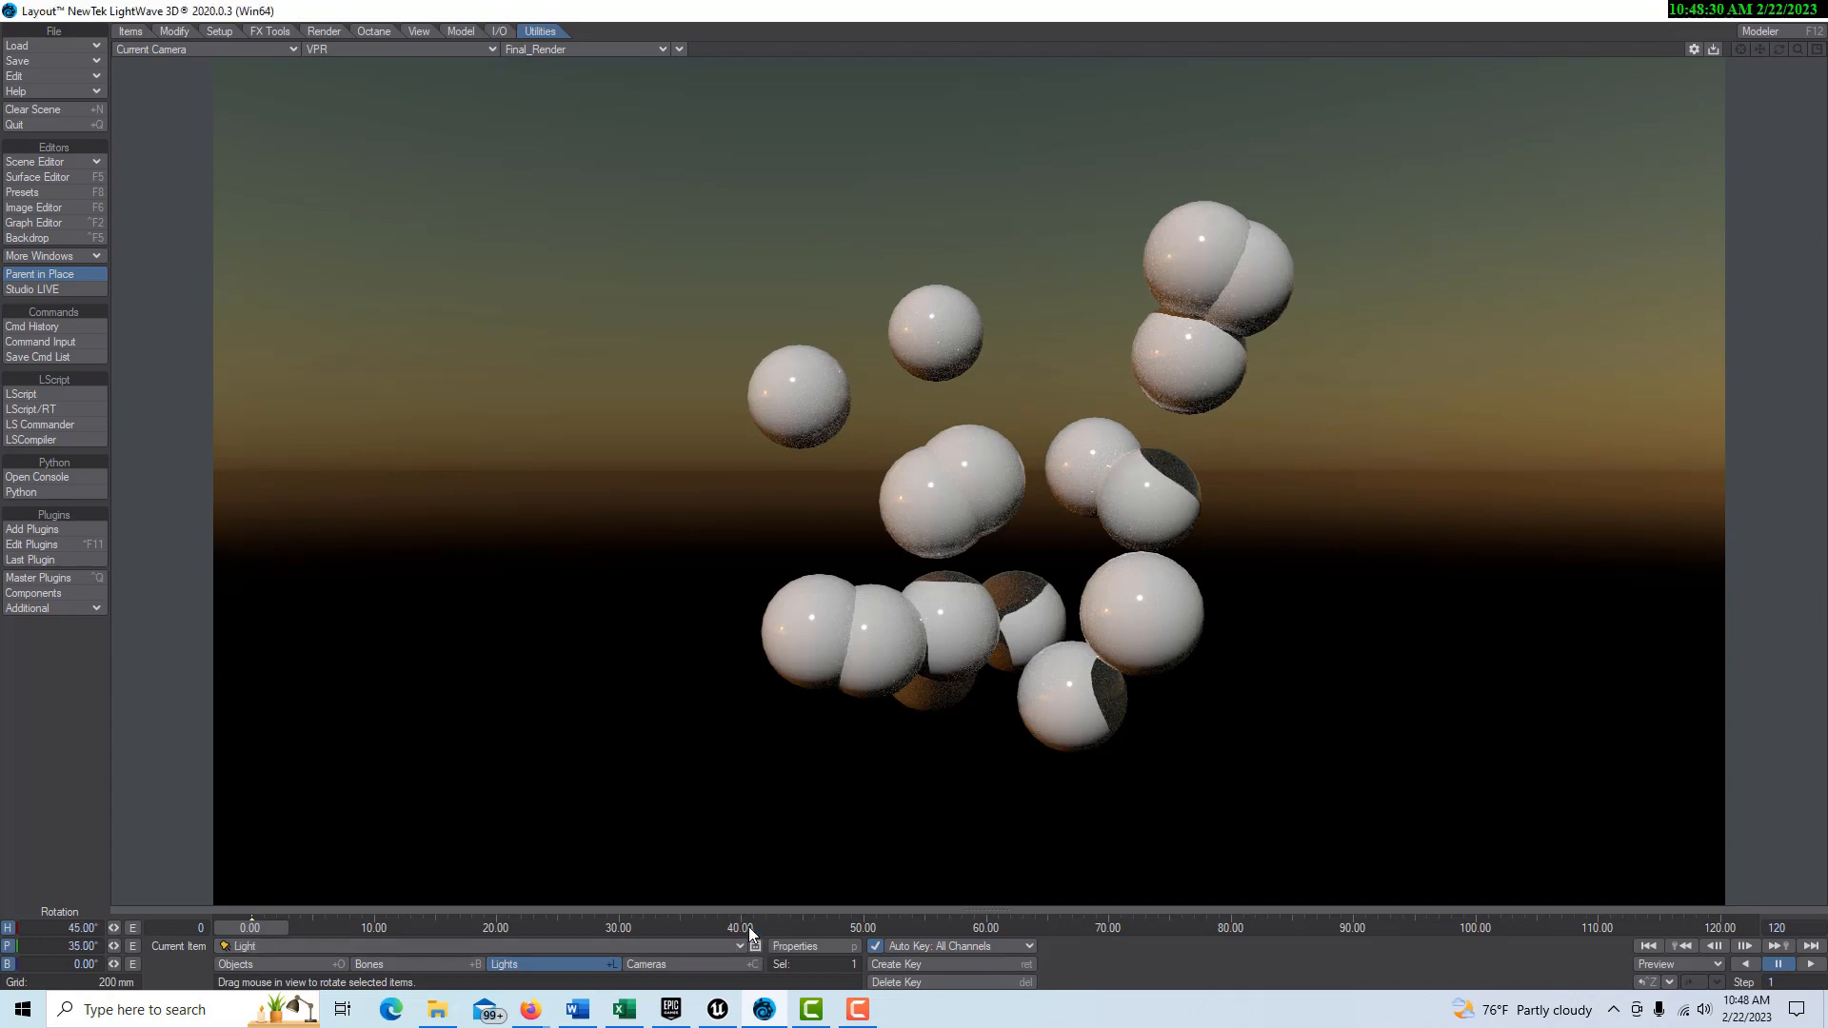
left_click(133, 34)
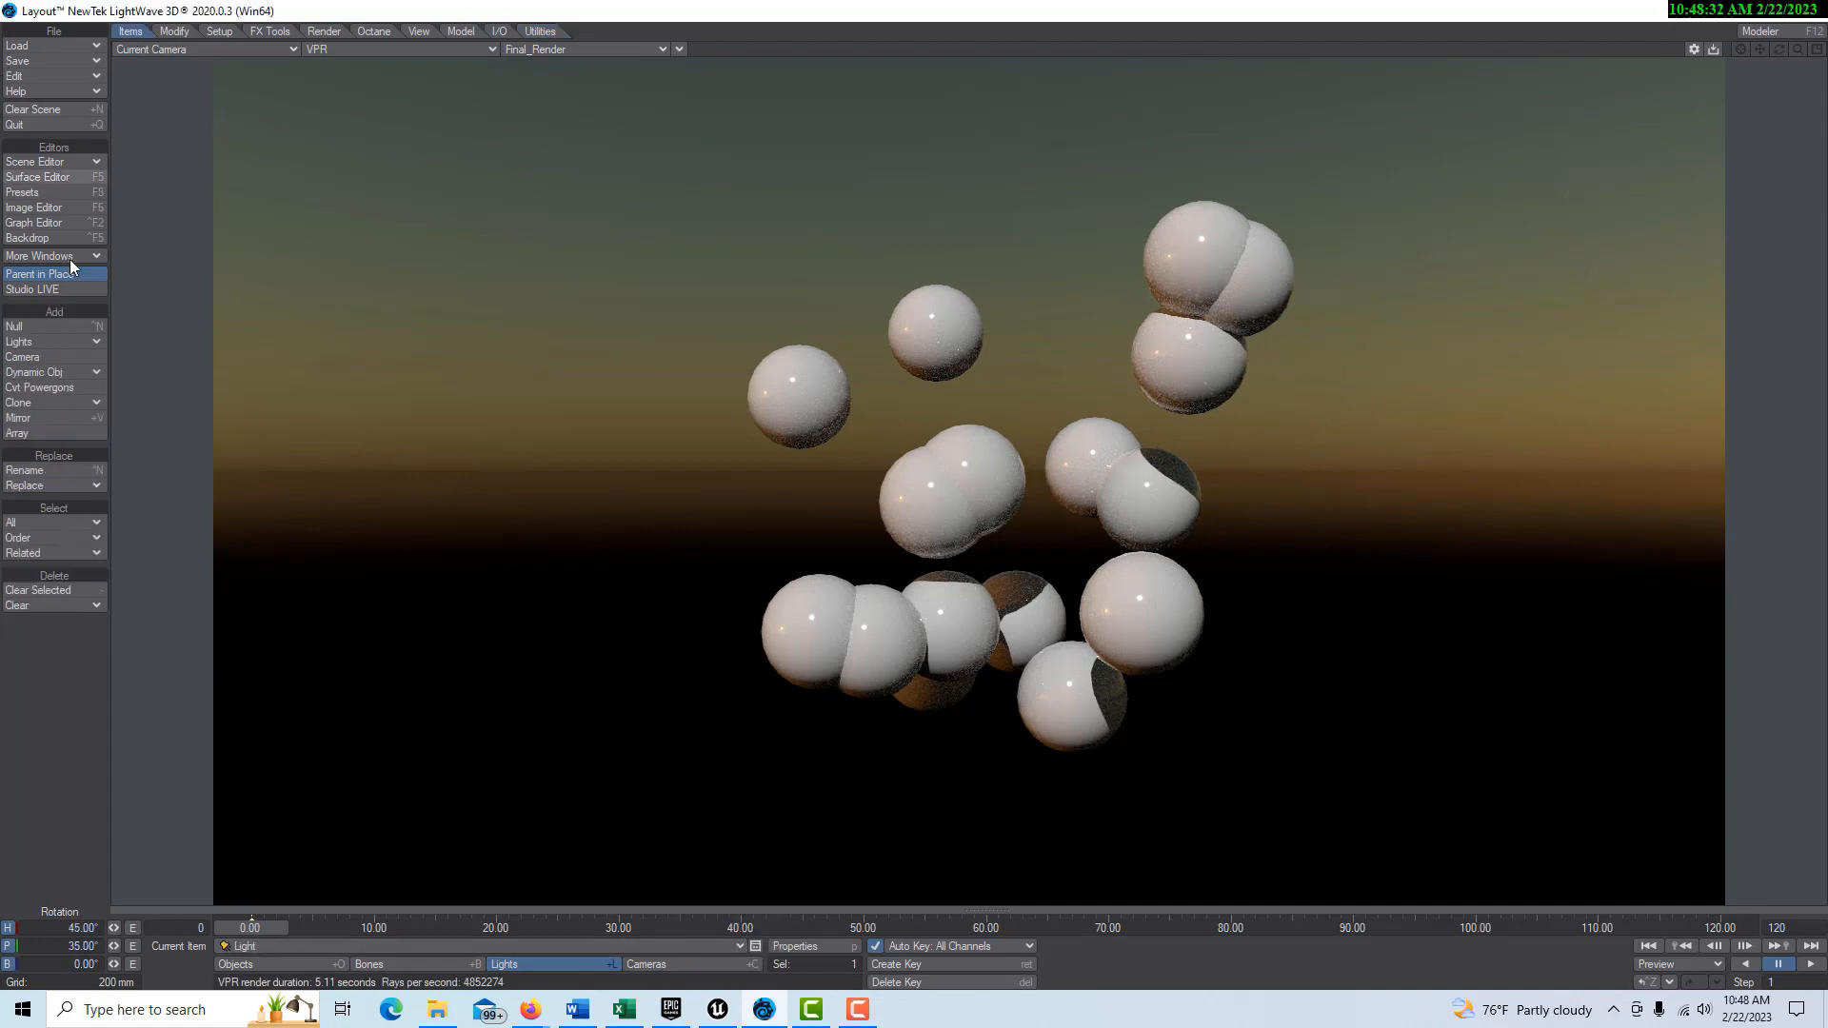
left_click(40, 591)
left_click(674, 342)
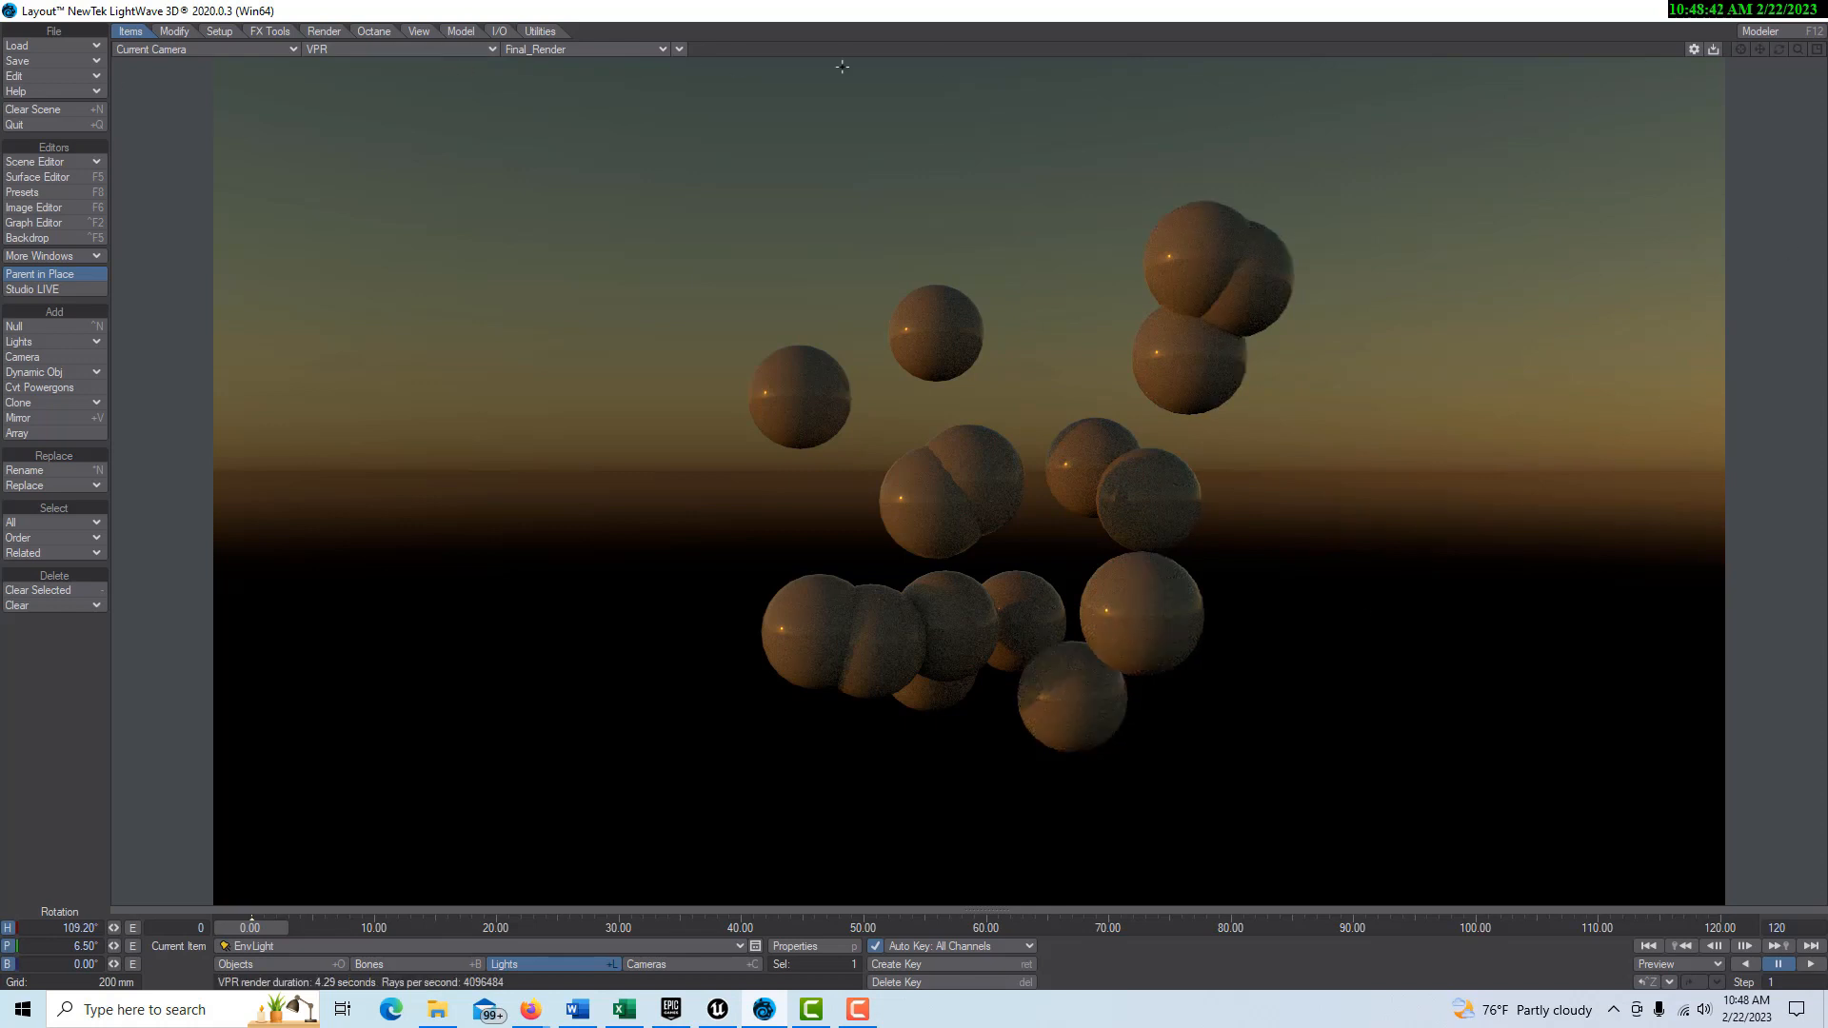
Step: Switch the VPR viewport to the Perspective view and orbit around the scattered spheres
left_click(295, 48)
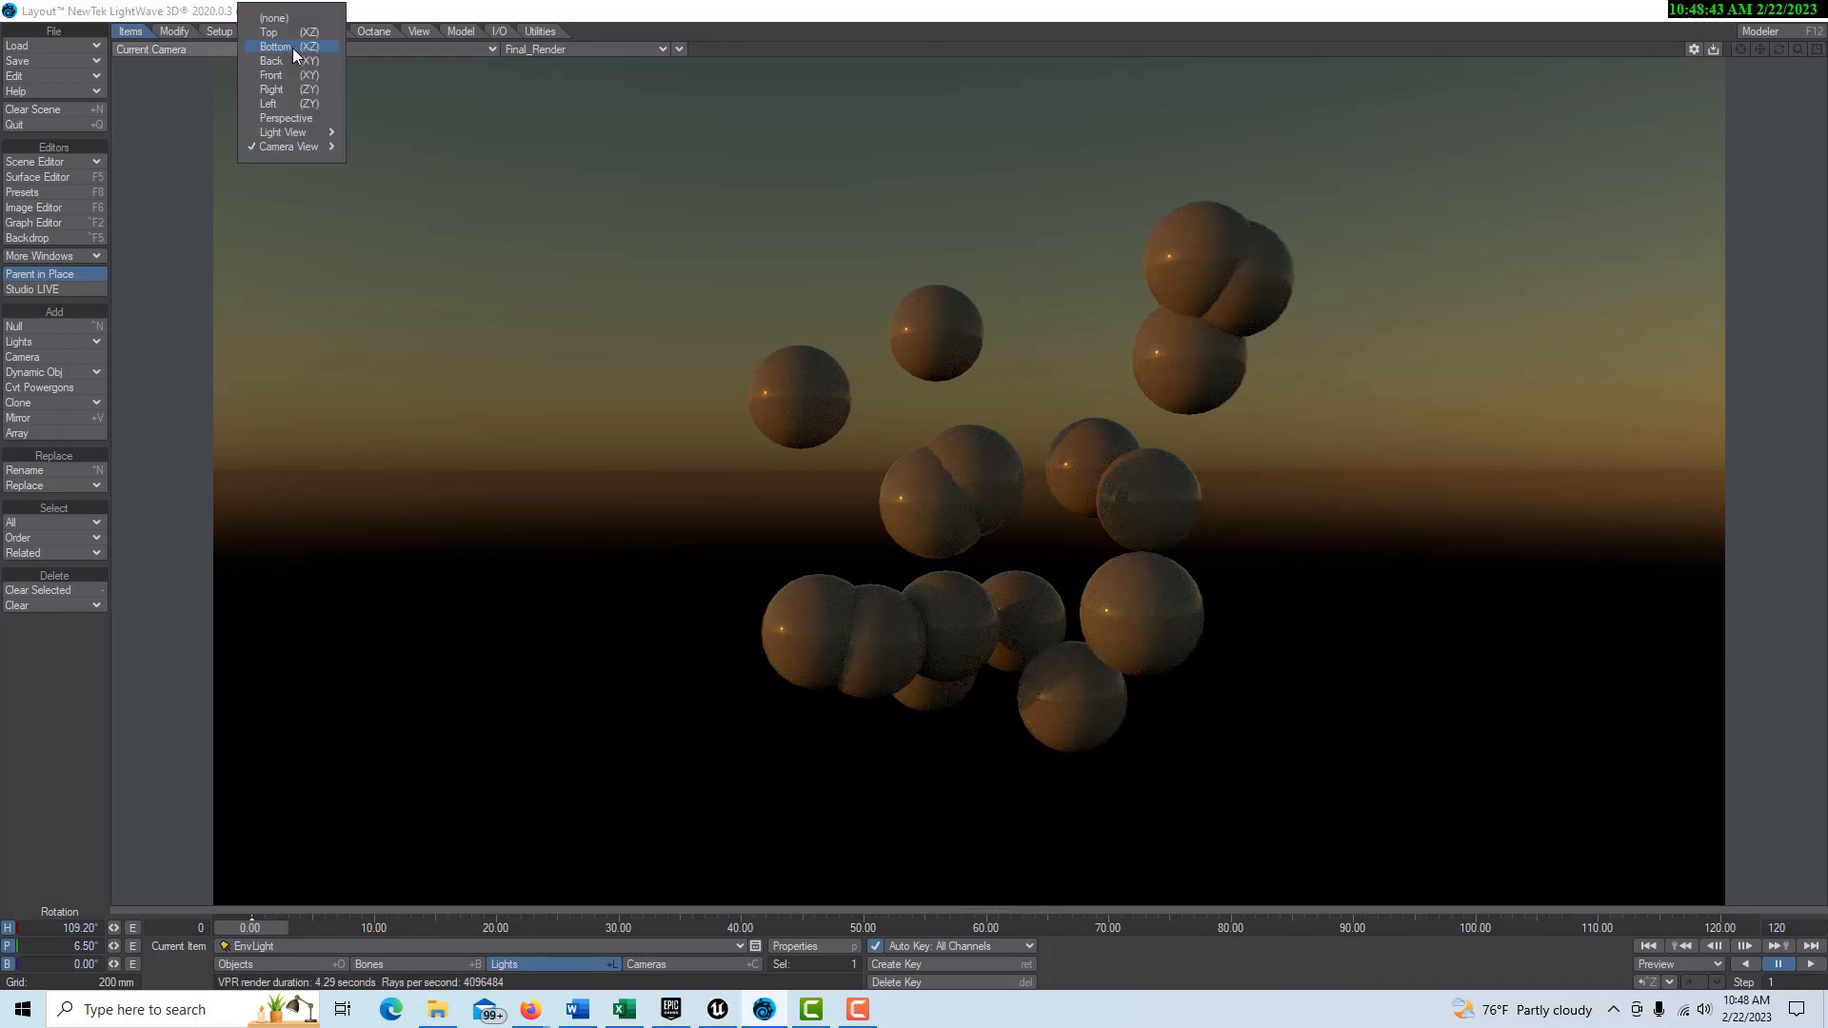
left_click(295, 118)
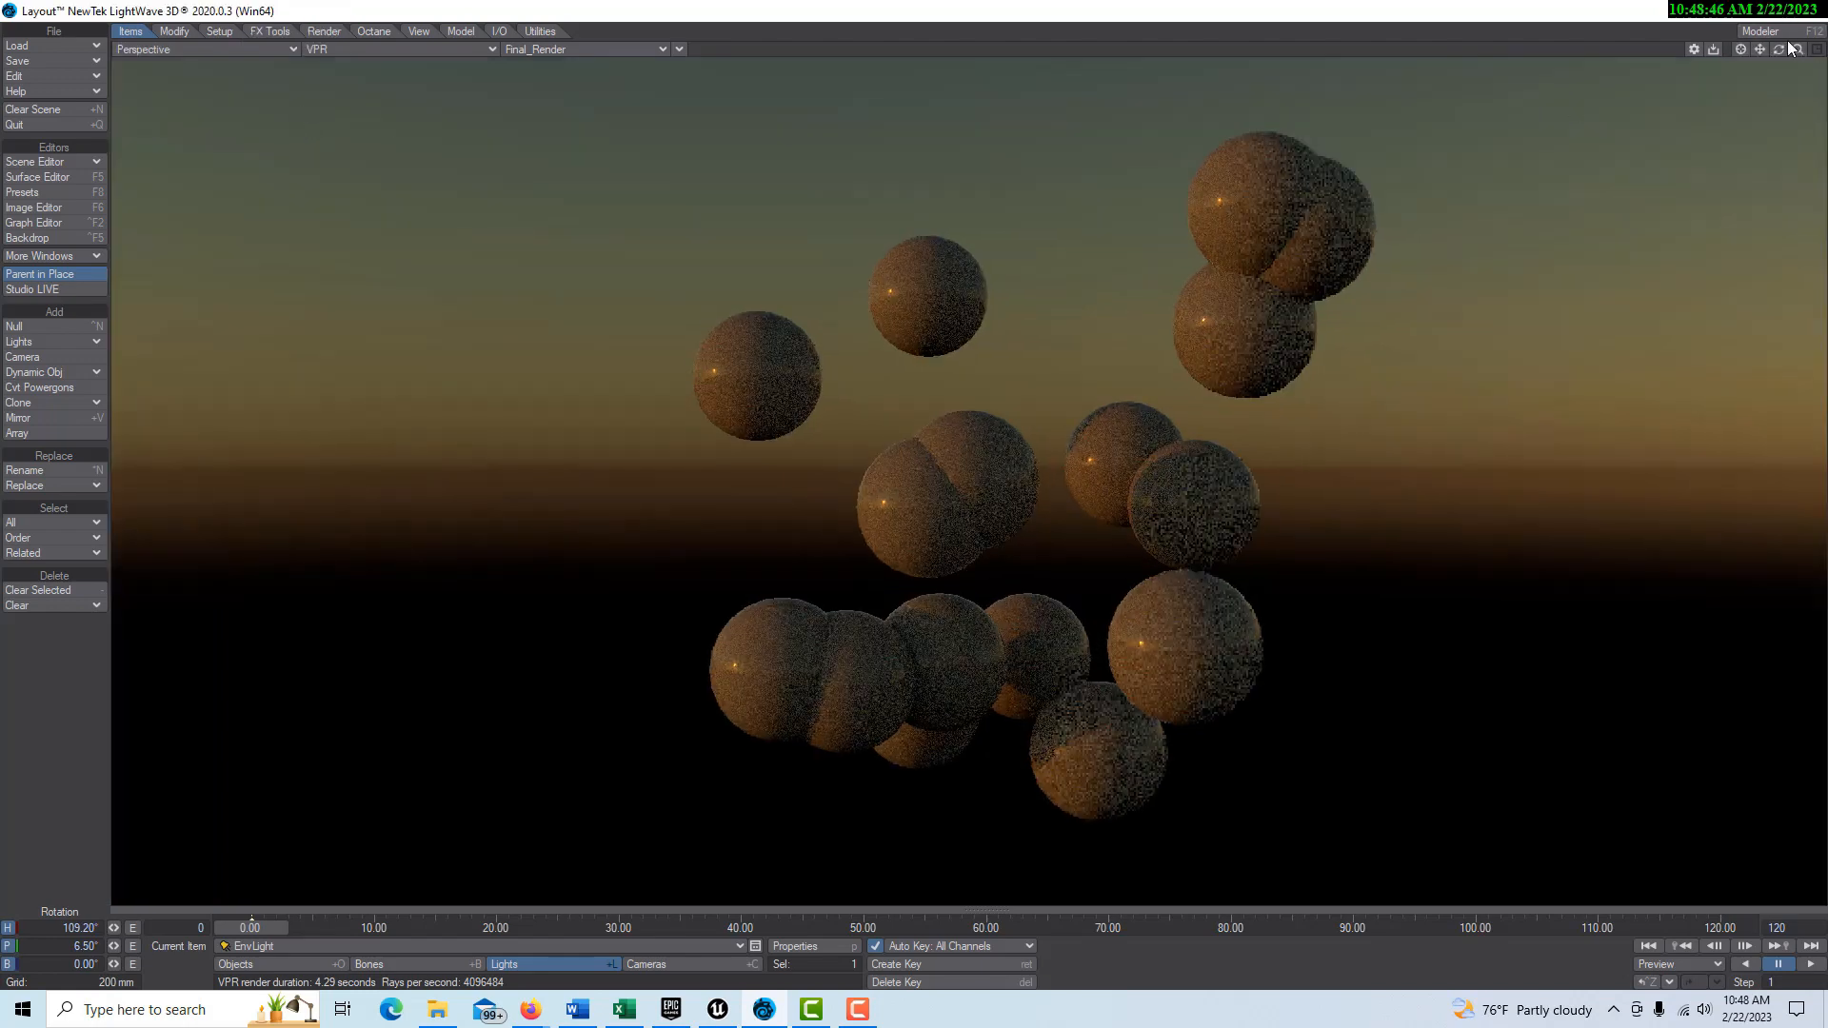
left_click_drag(1778, 50, 1720, 52)
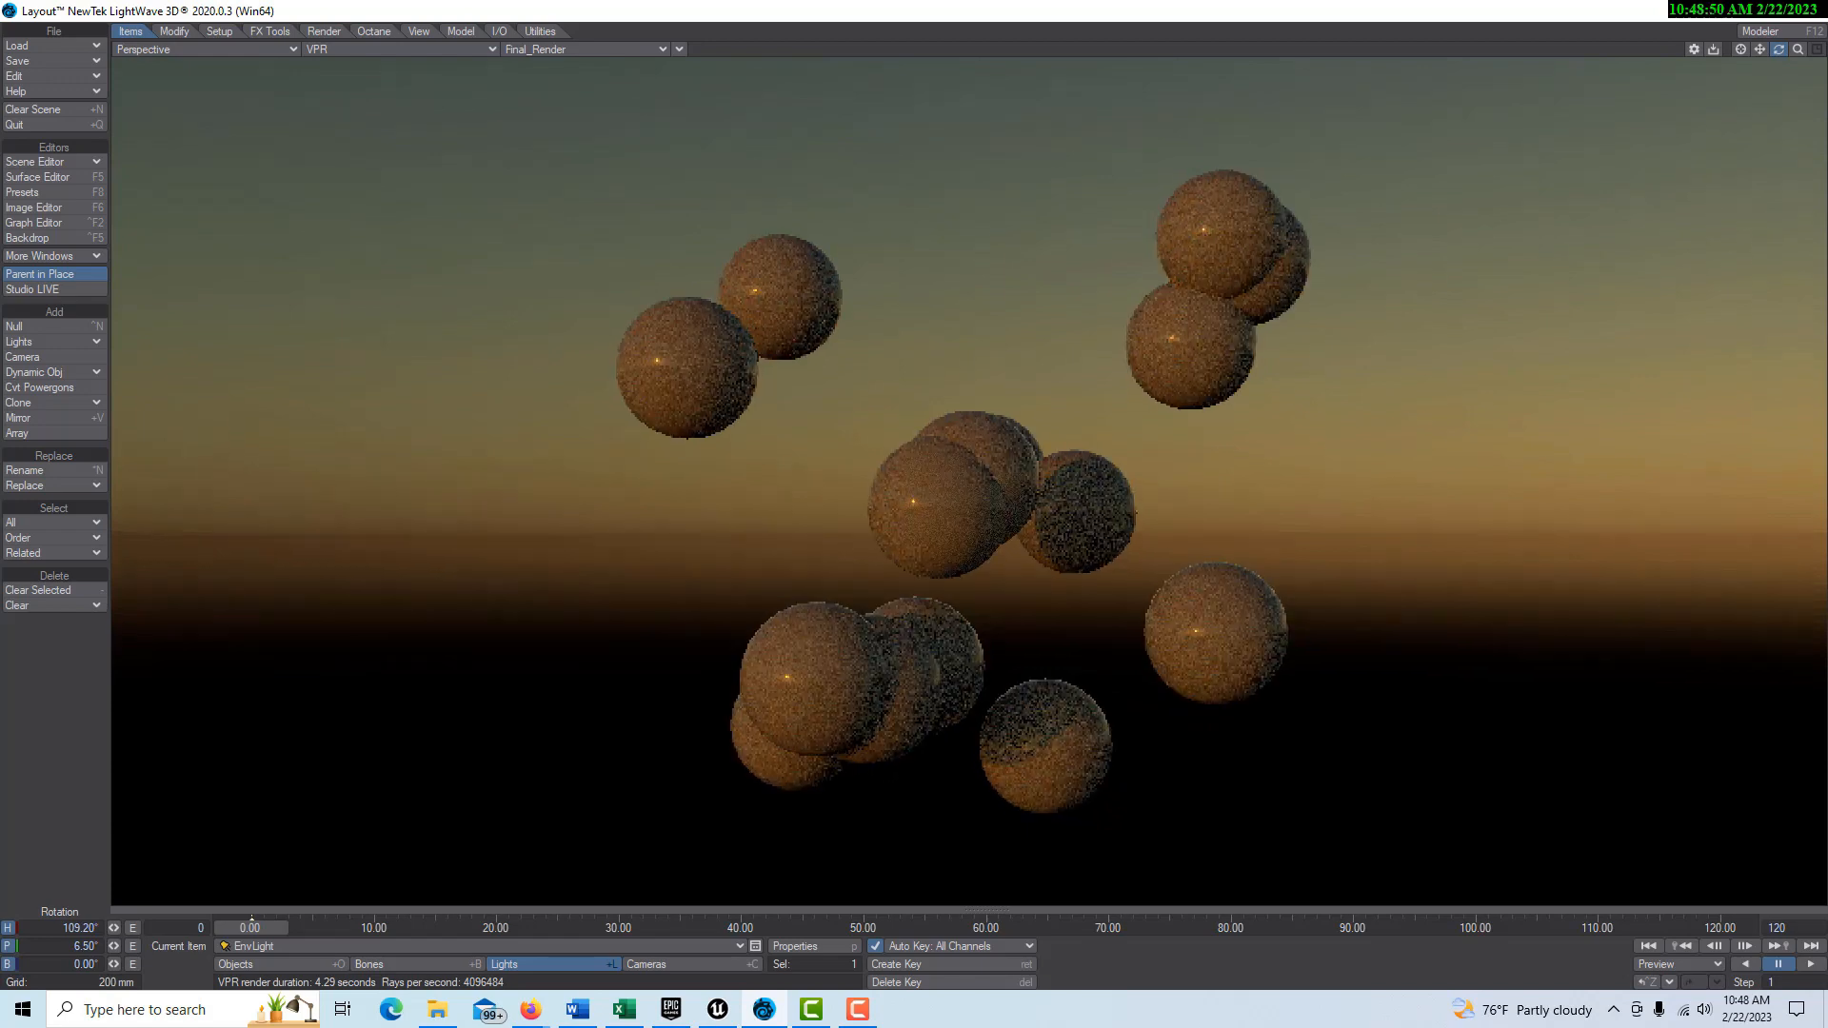
left_click_drag(1778, 49, 1744, 50)
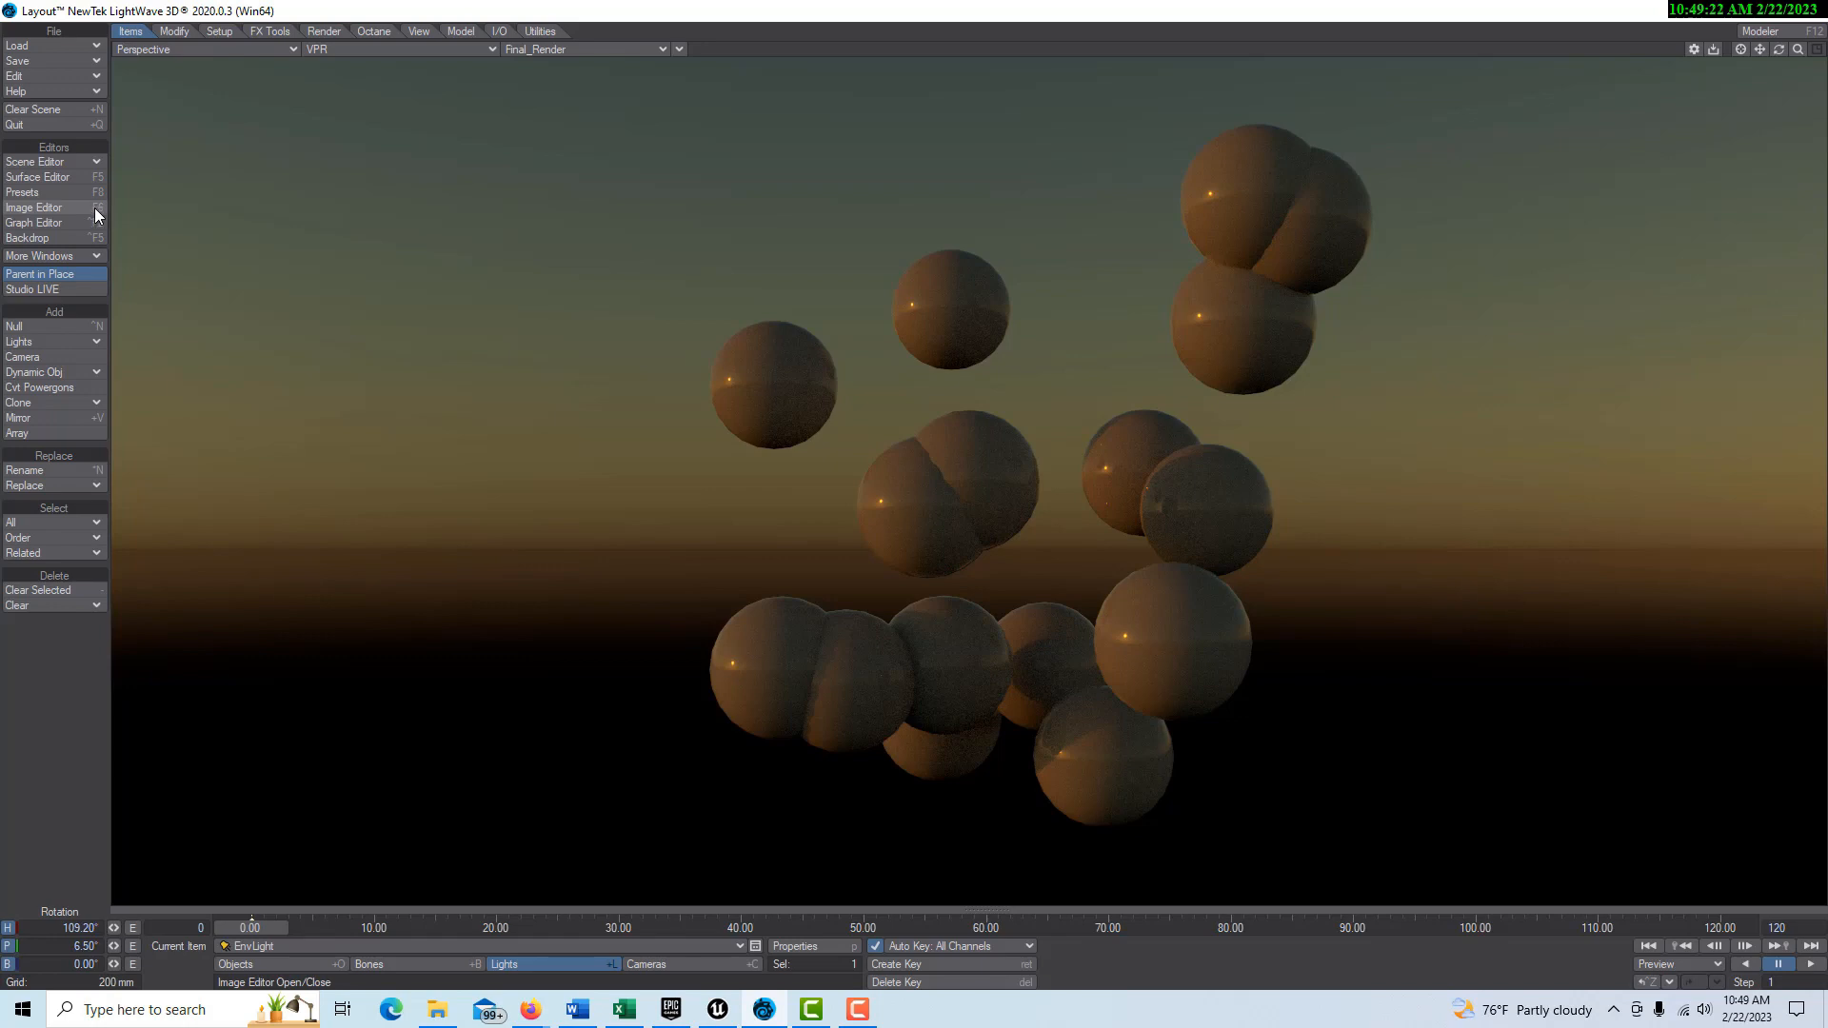
Step: Load the built-in Clear Glass preset from the Glass category onto the Sphere surface, and close the surface and preset windows
left_click(43, 180)
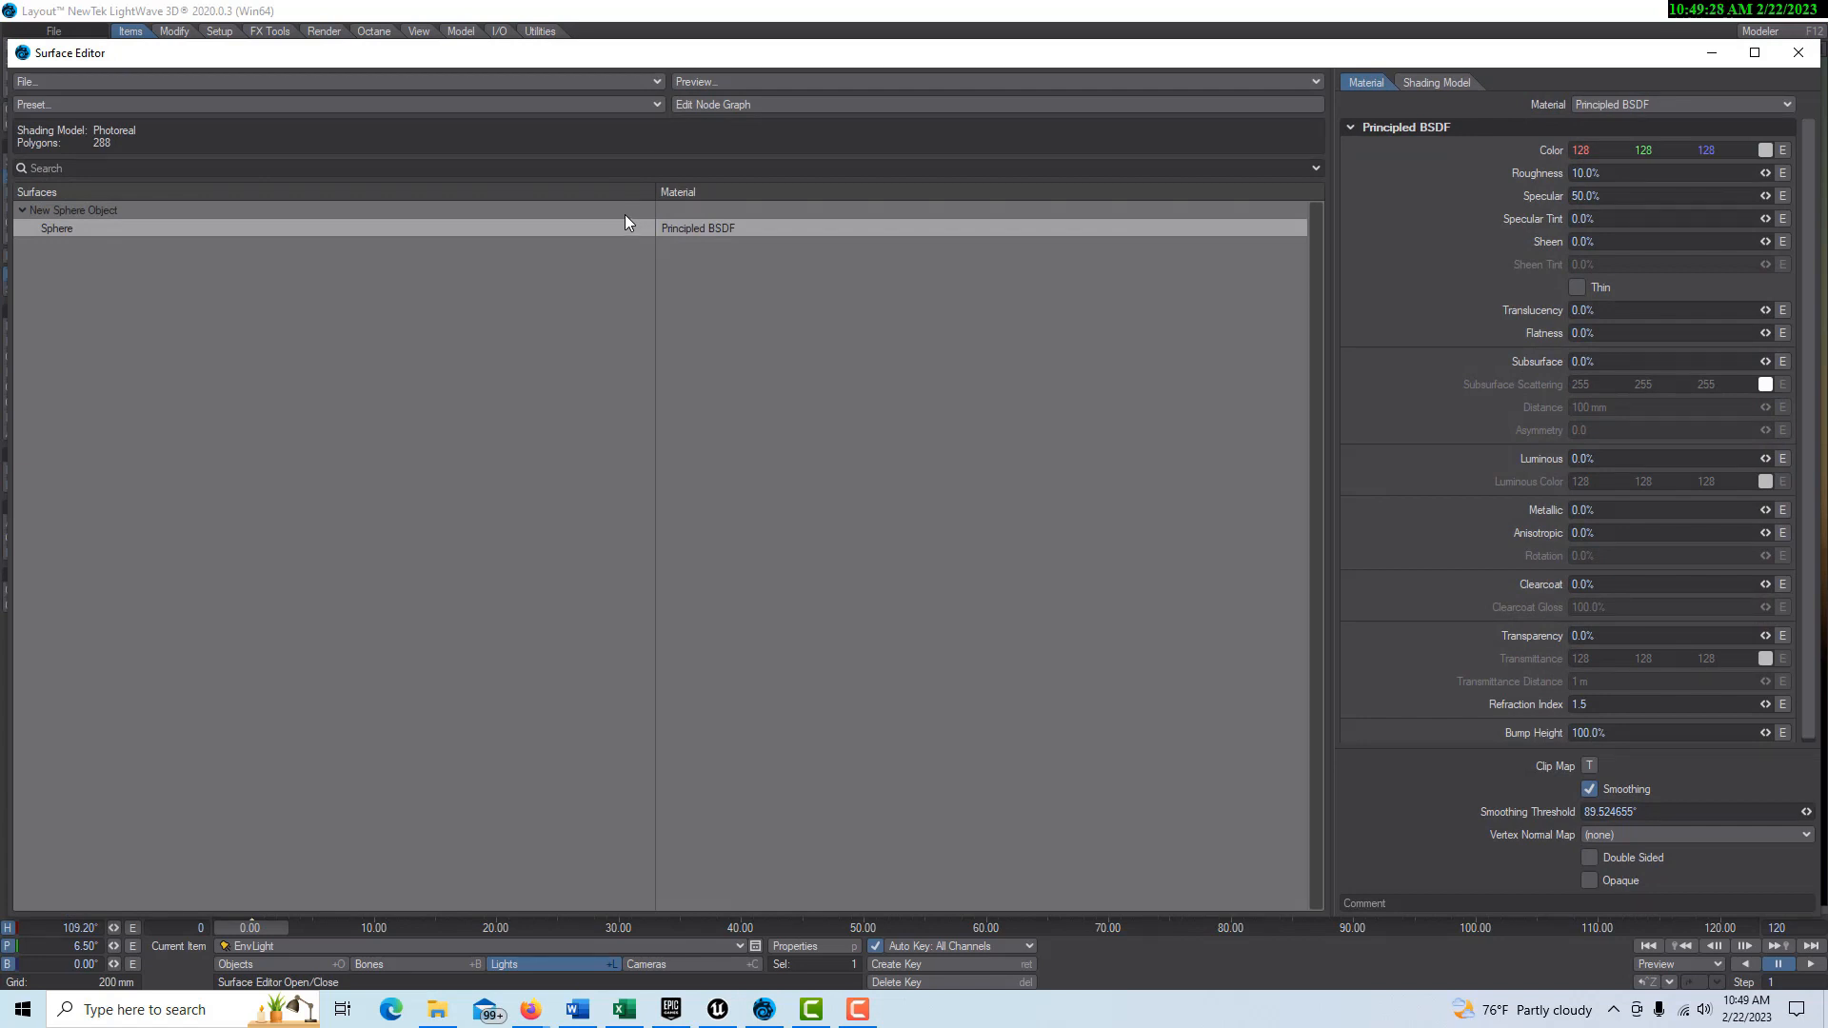
key("F8")
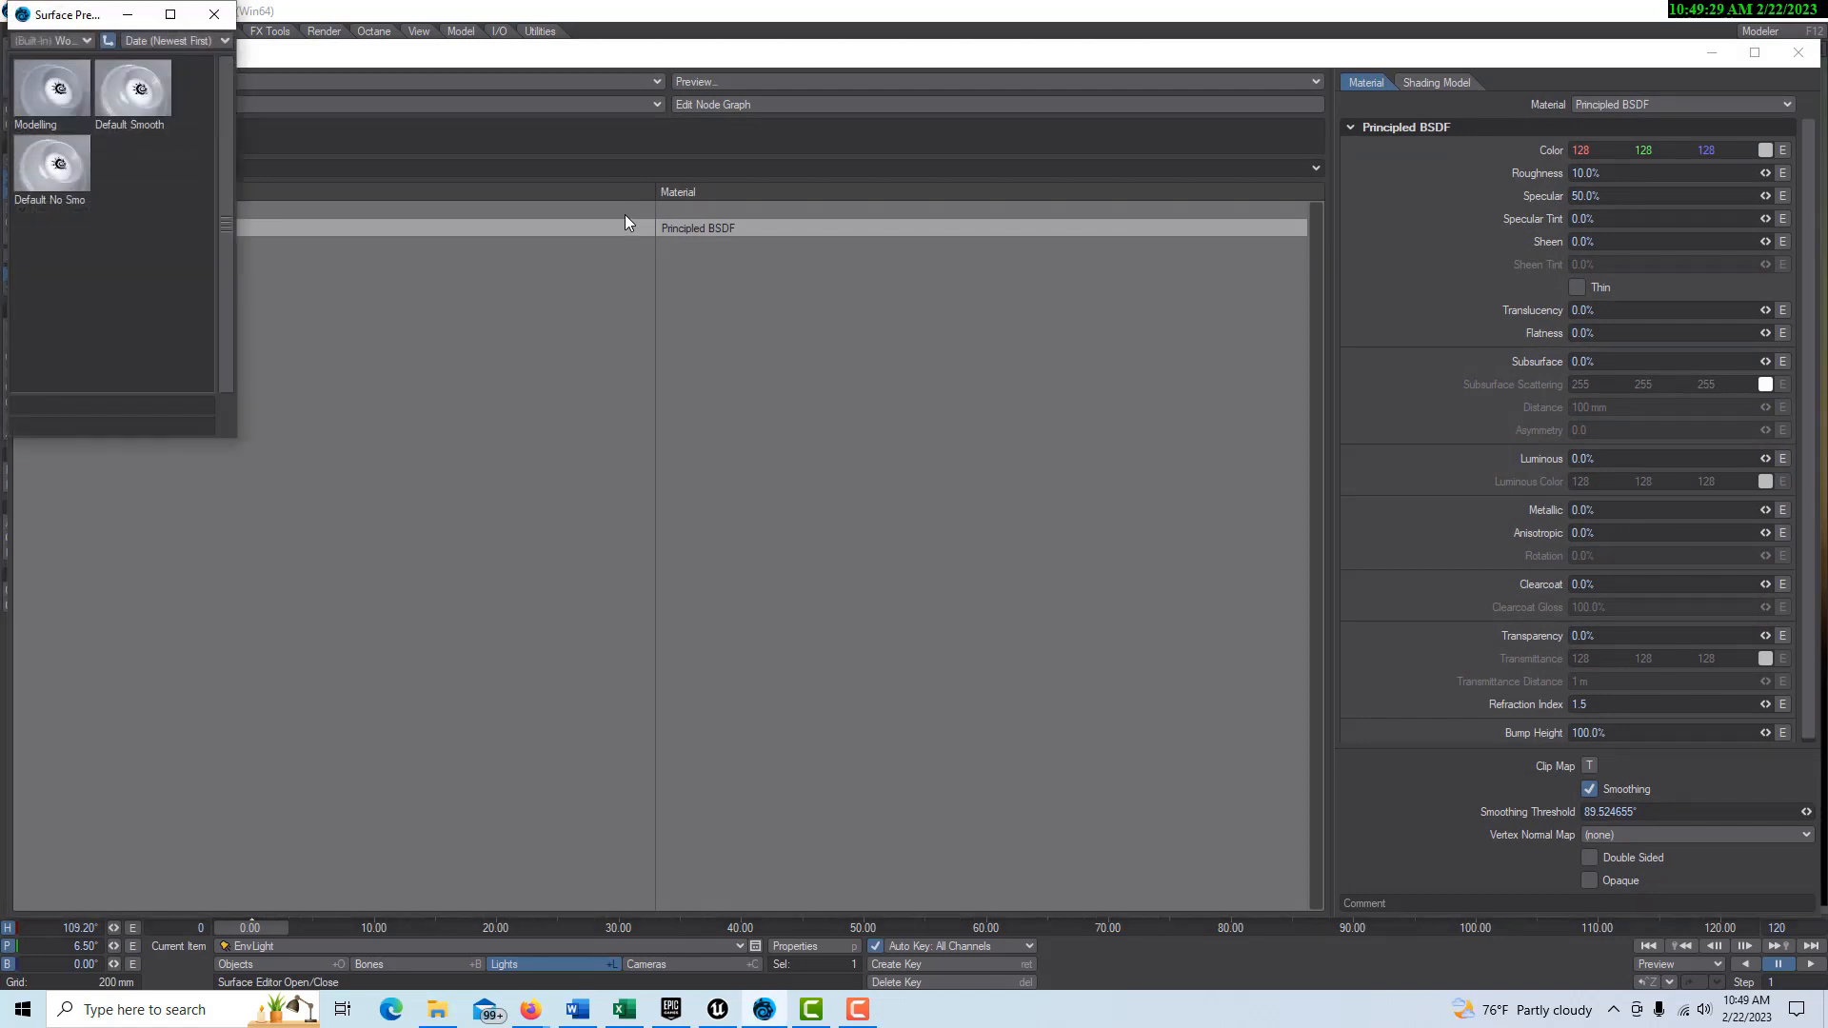
left_click(84, 41)
mouse_move(86, 45)
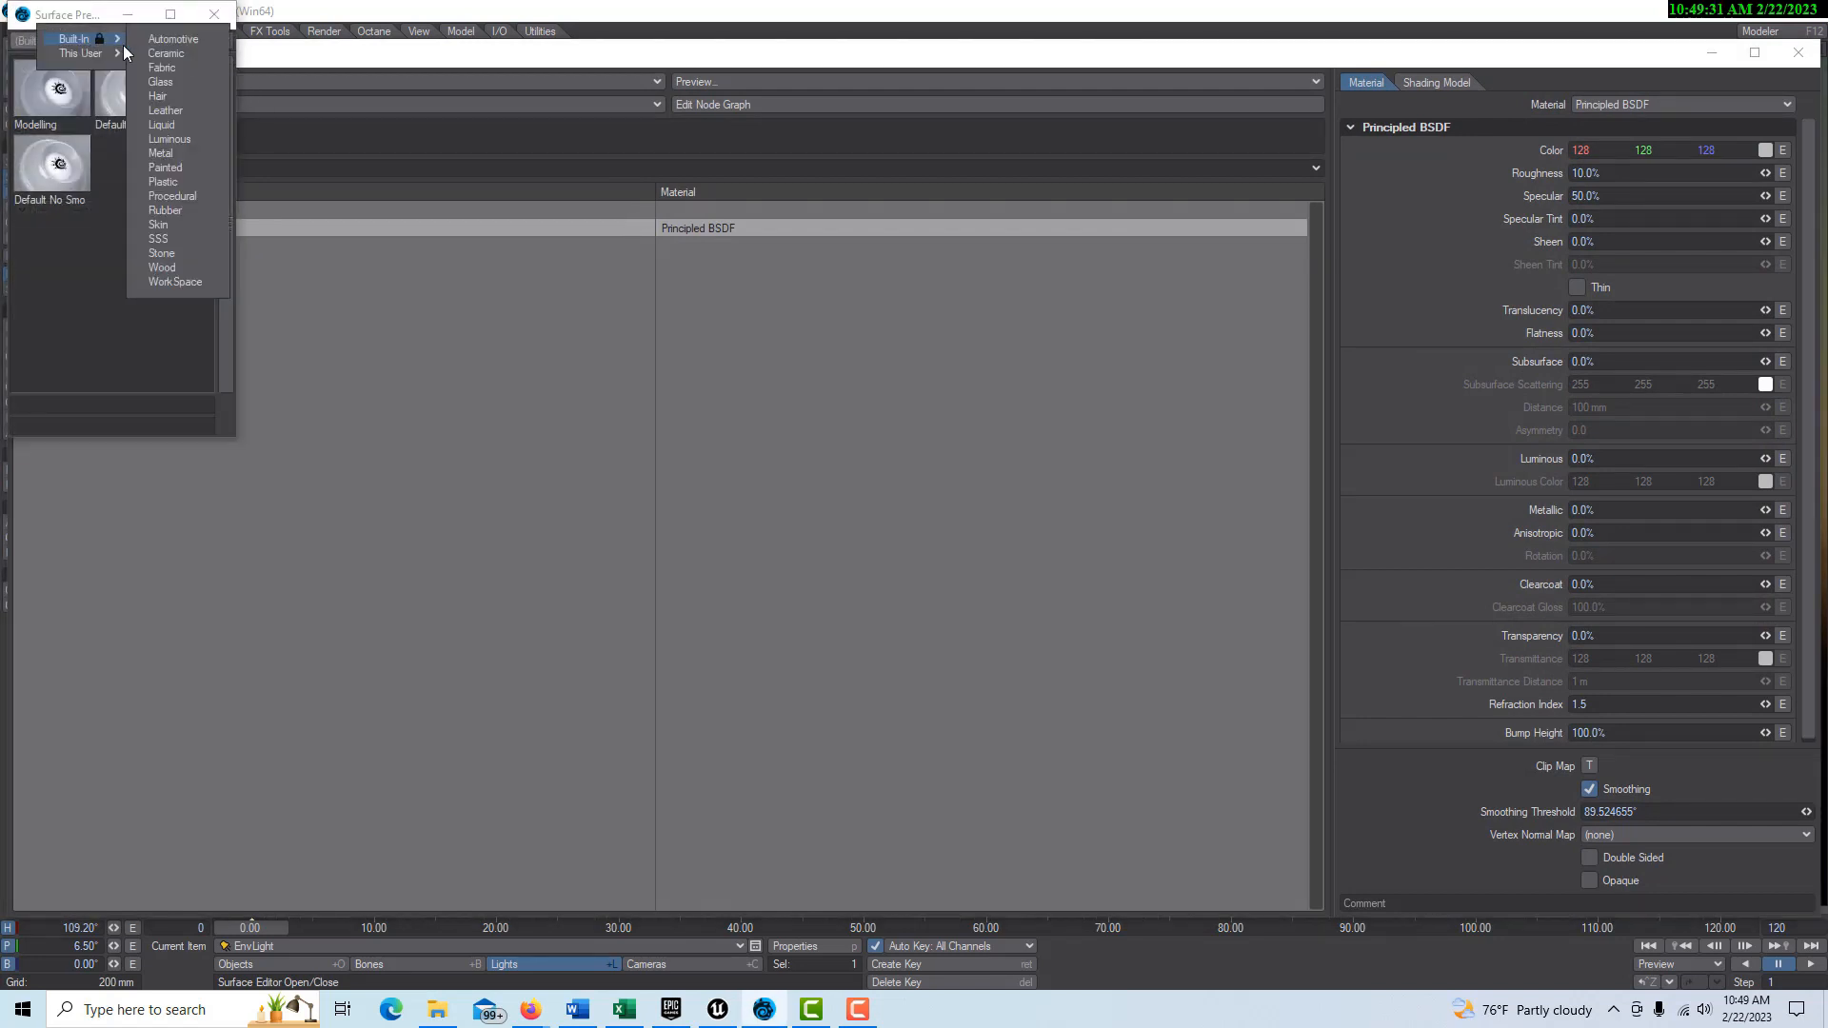
left_click(189, 89)
double_click(131, 249)
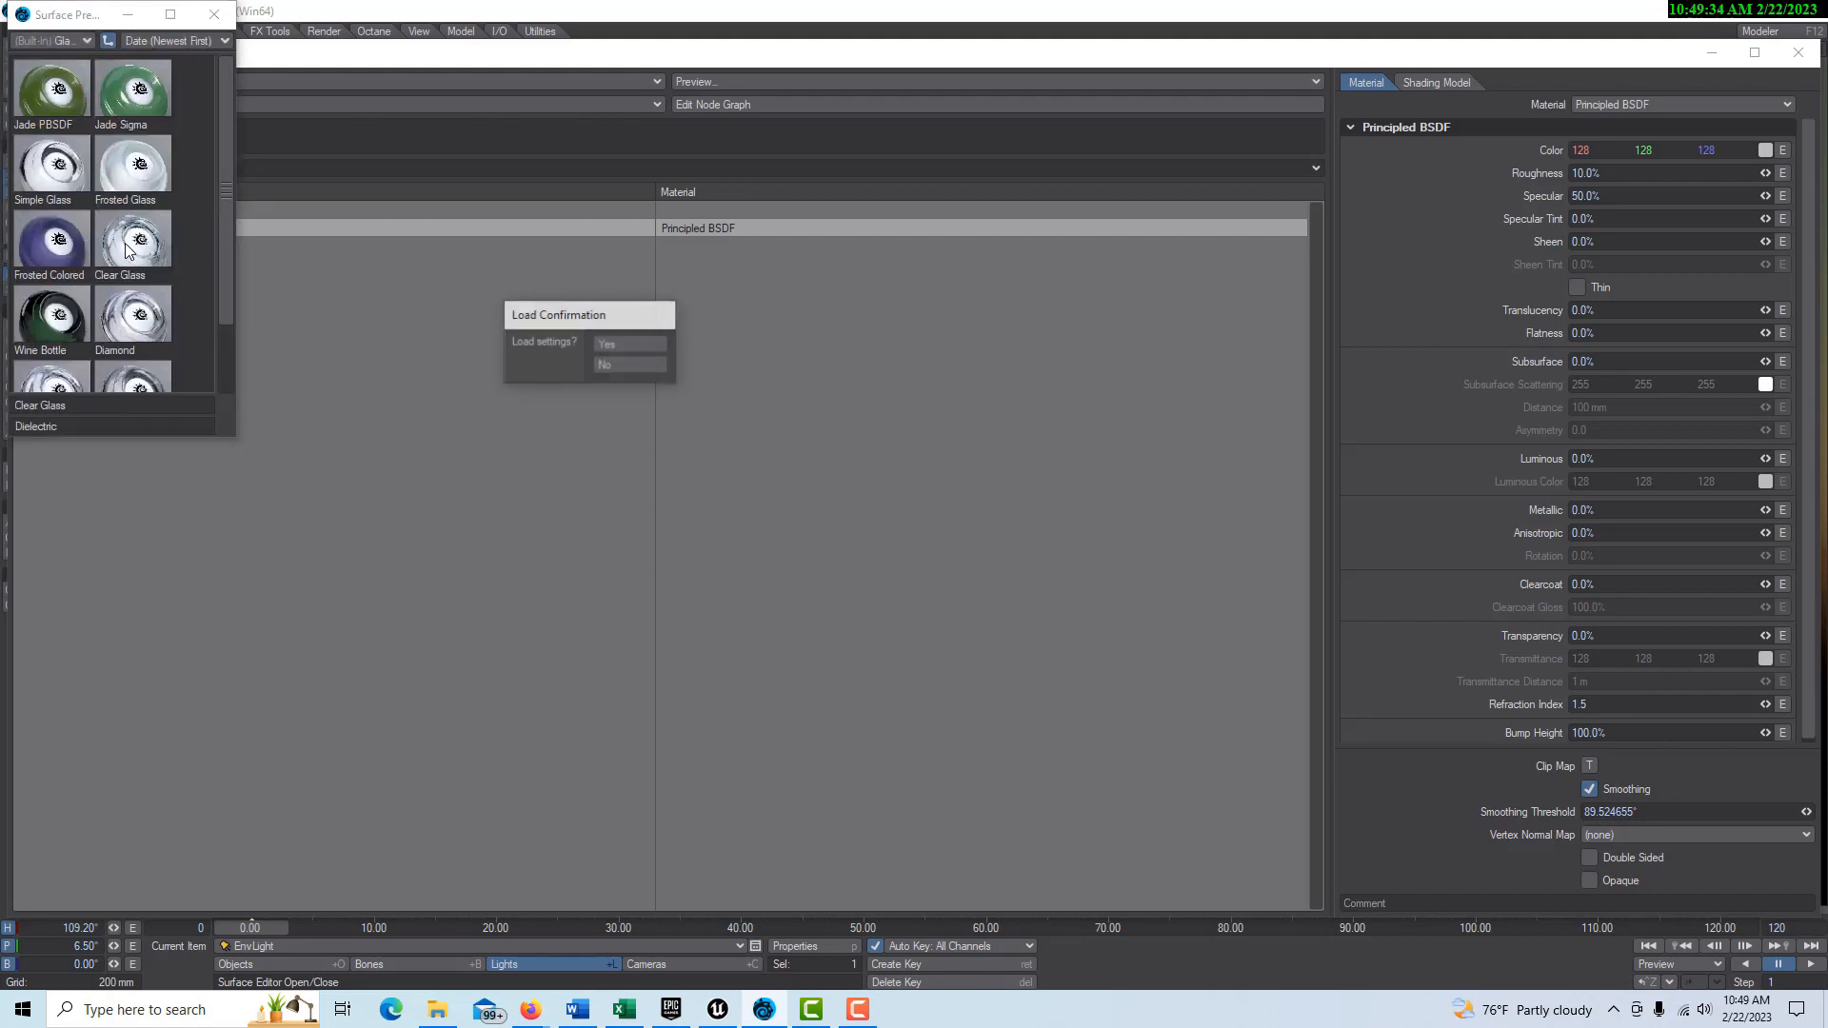
left_click(636, 345)
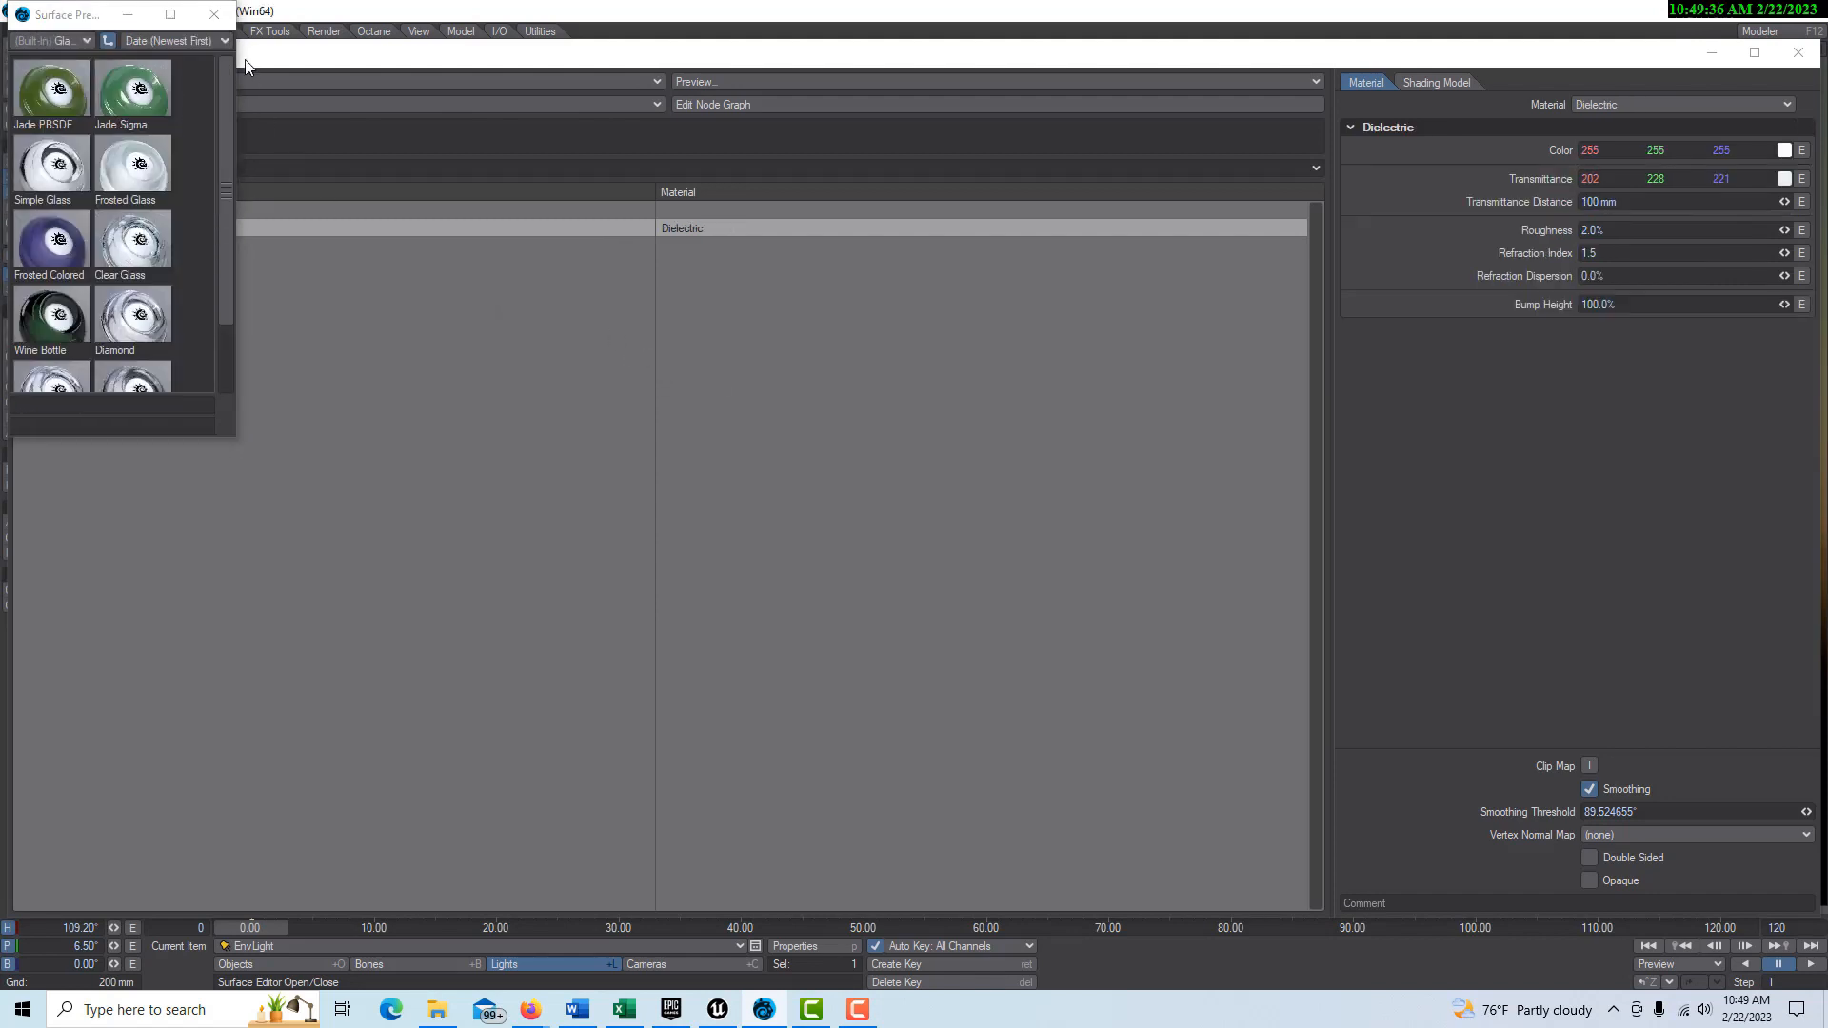
left_click(126, 14)
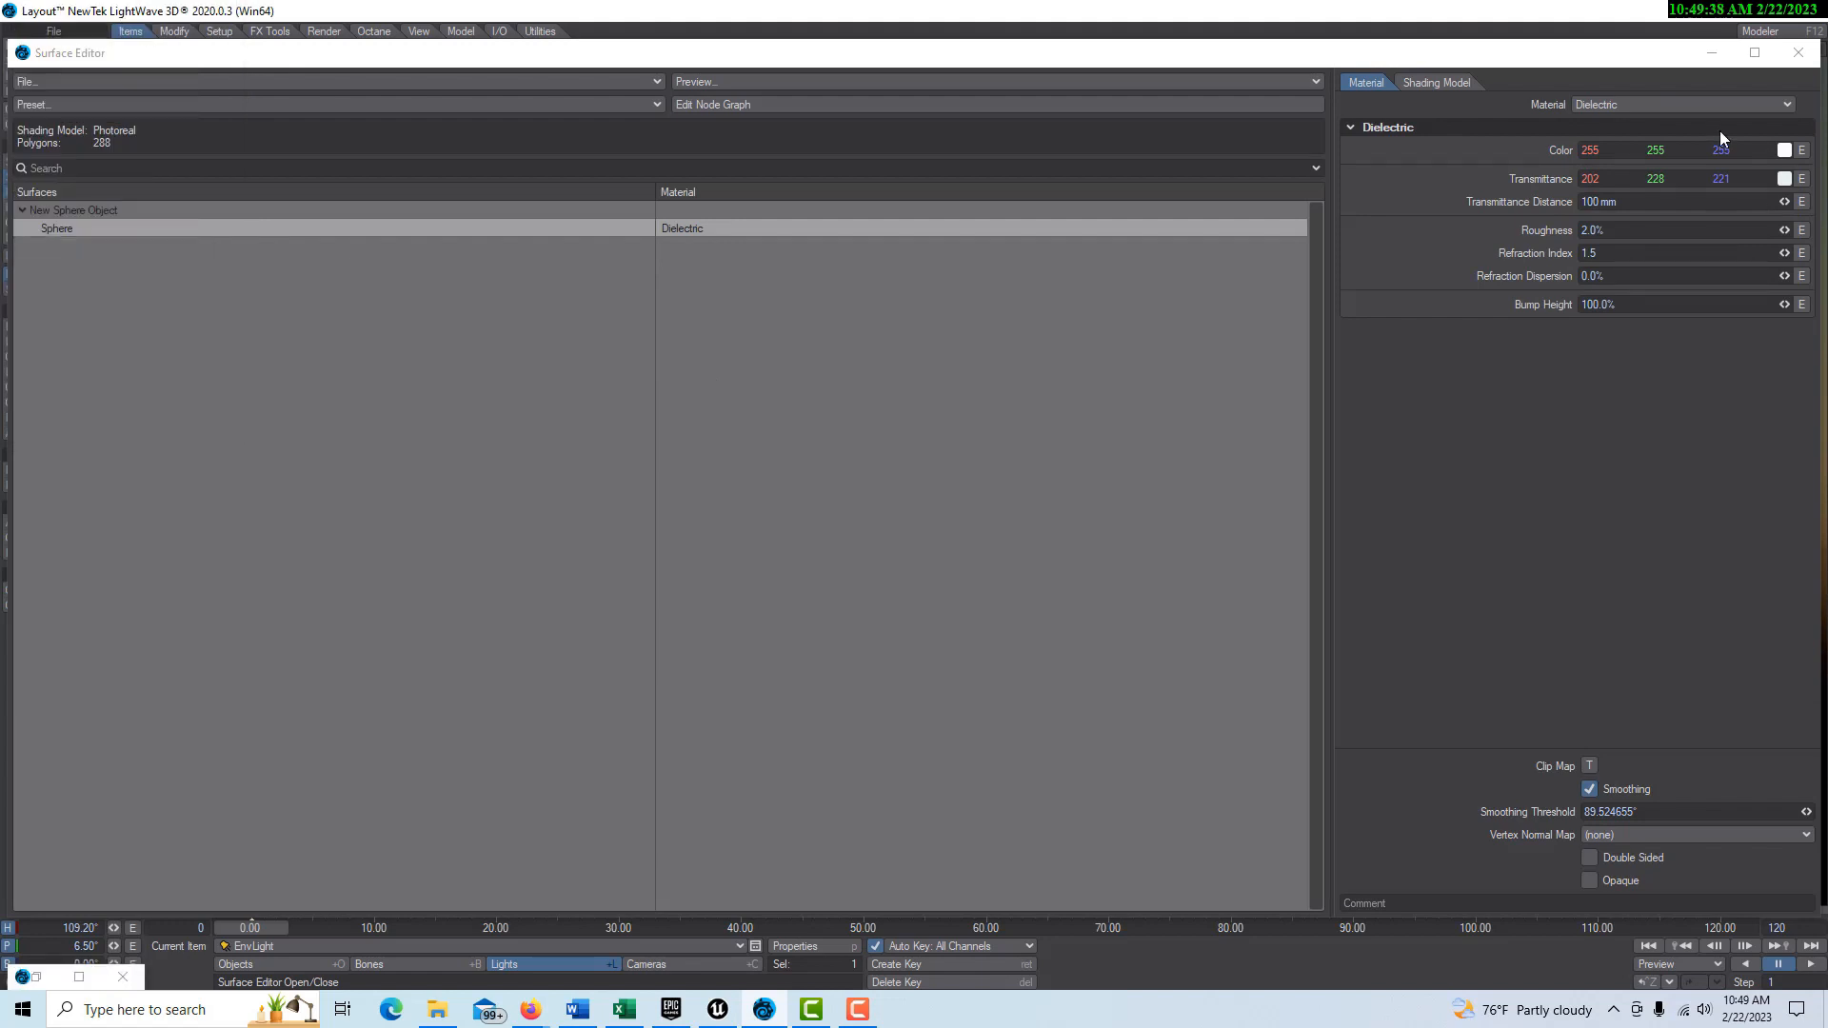
left_click(1704, 55)
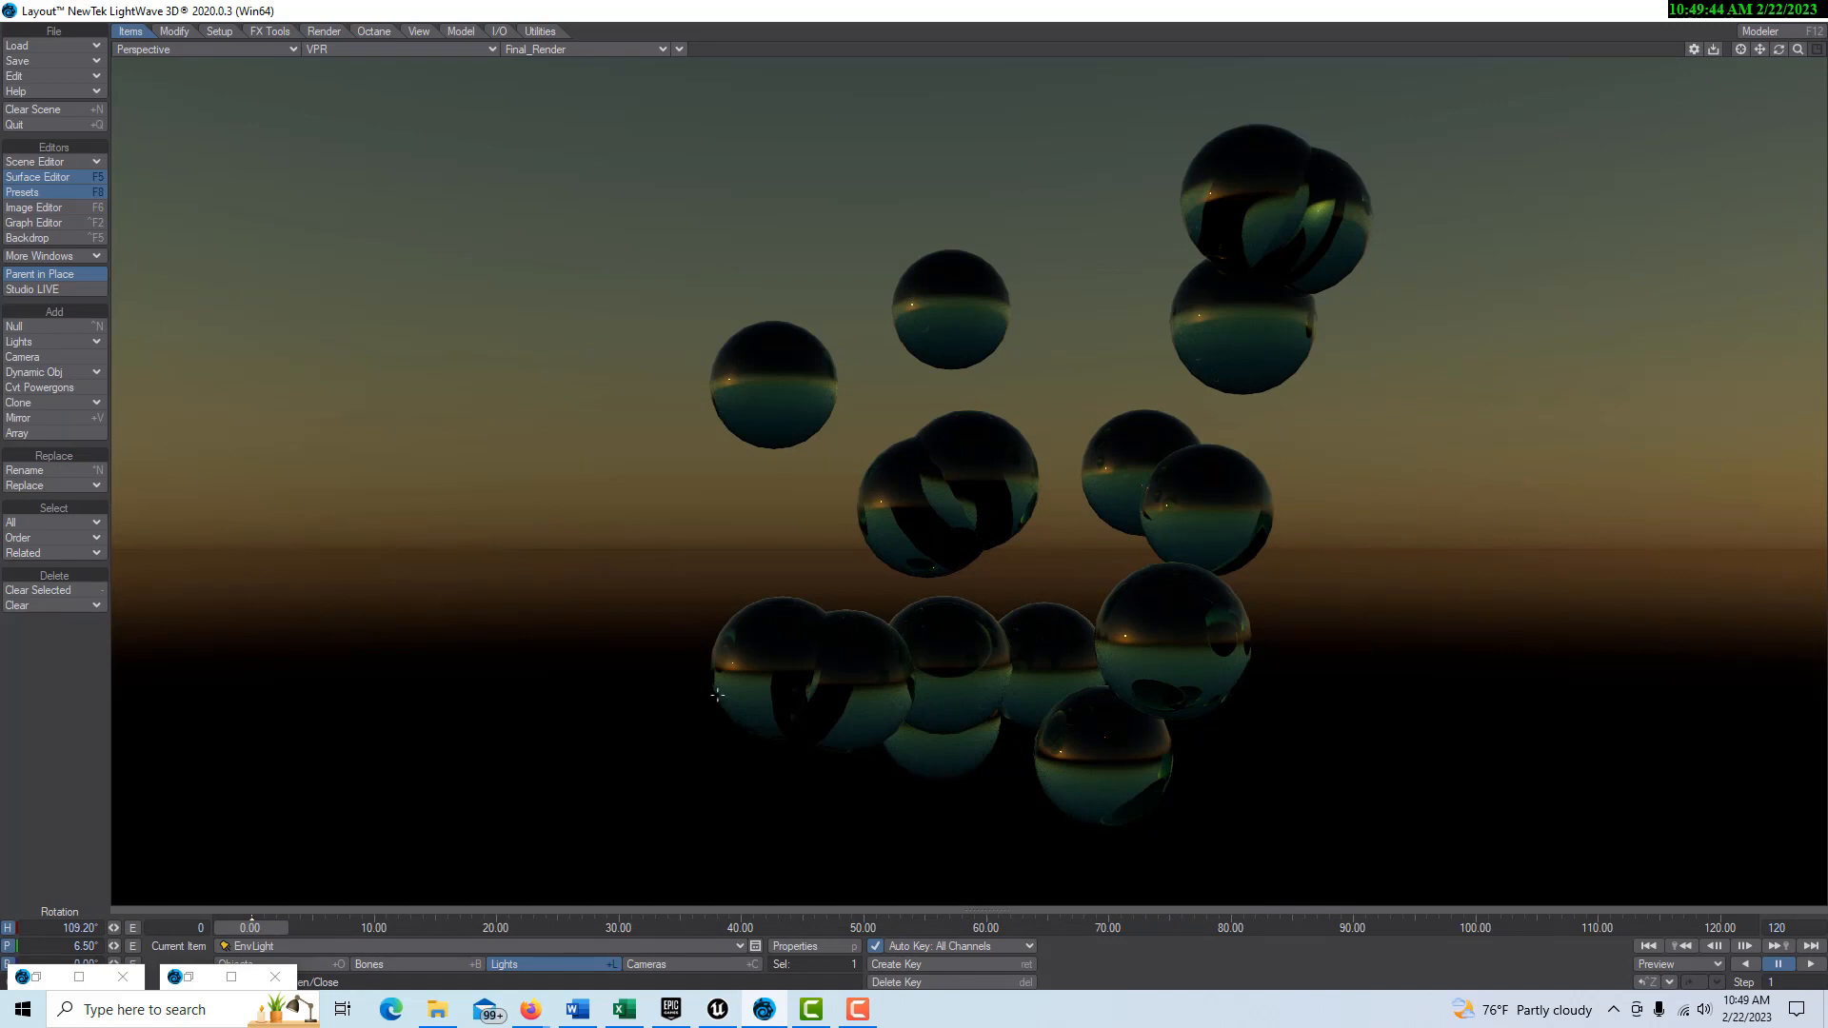
left_click(275, 977)
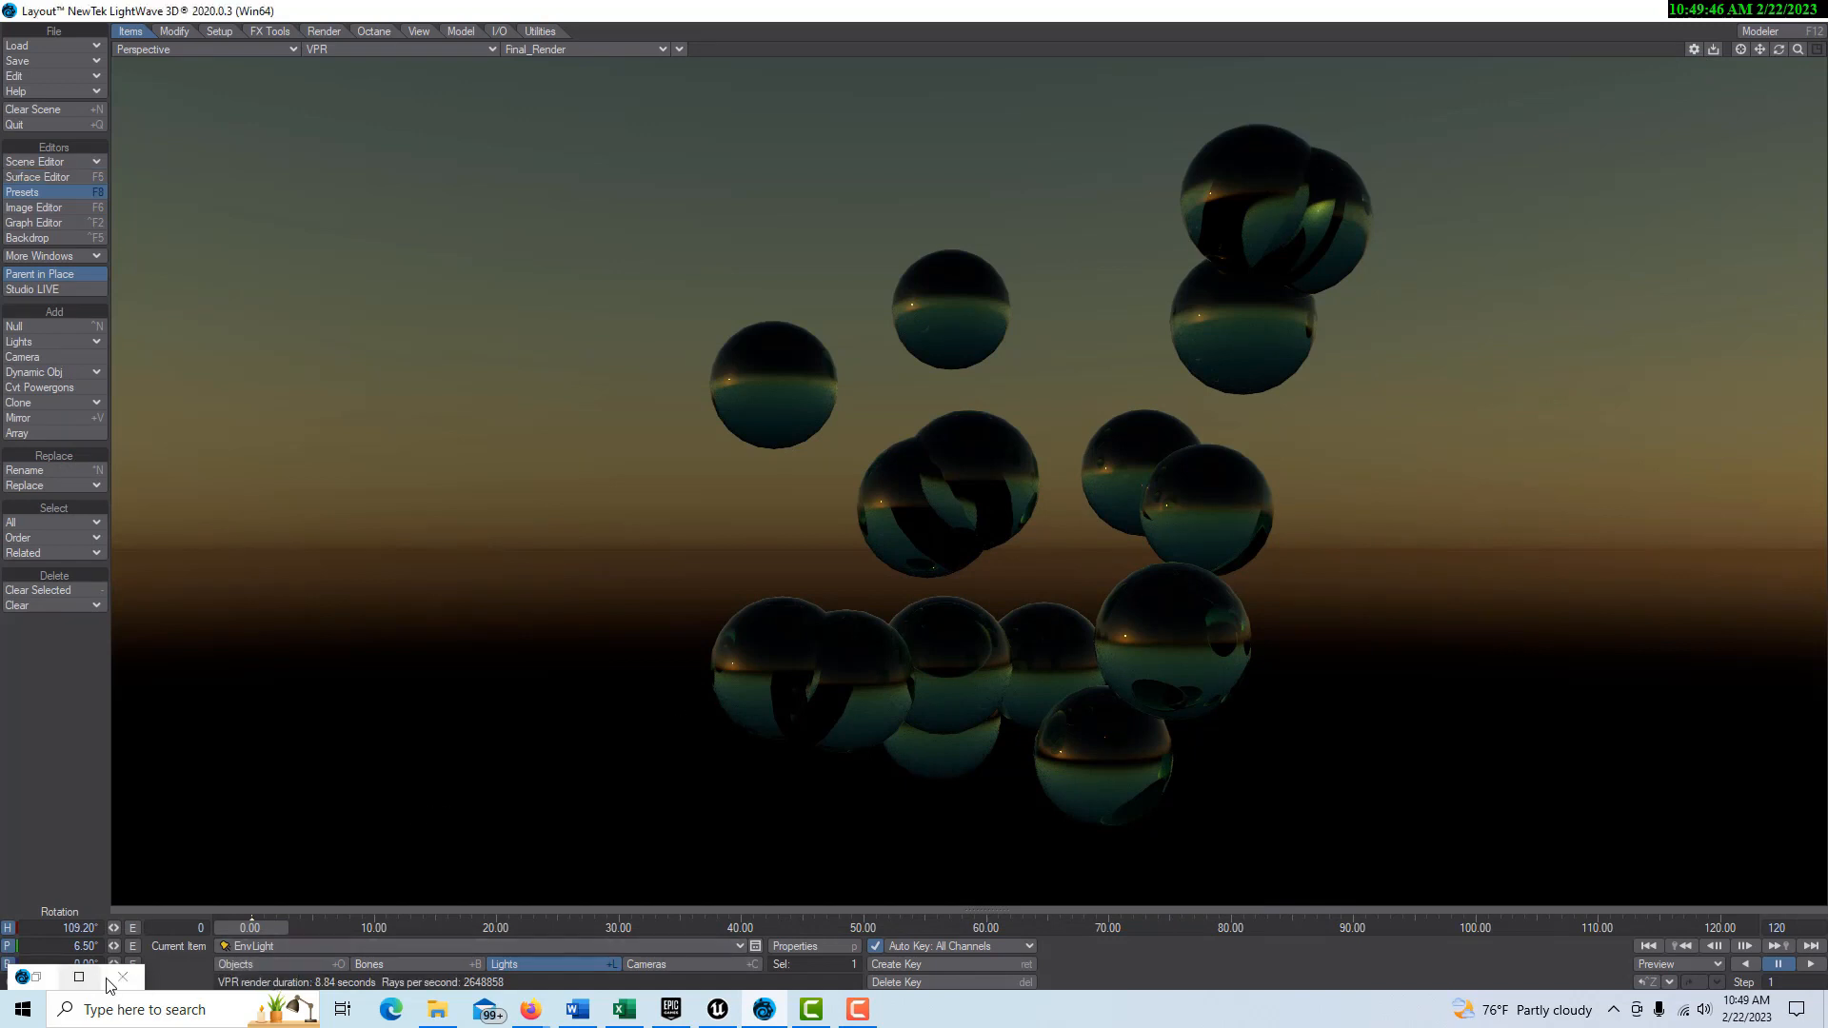
left_click(123, 977)
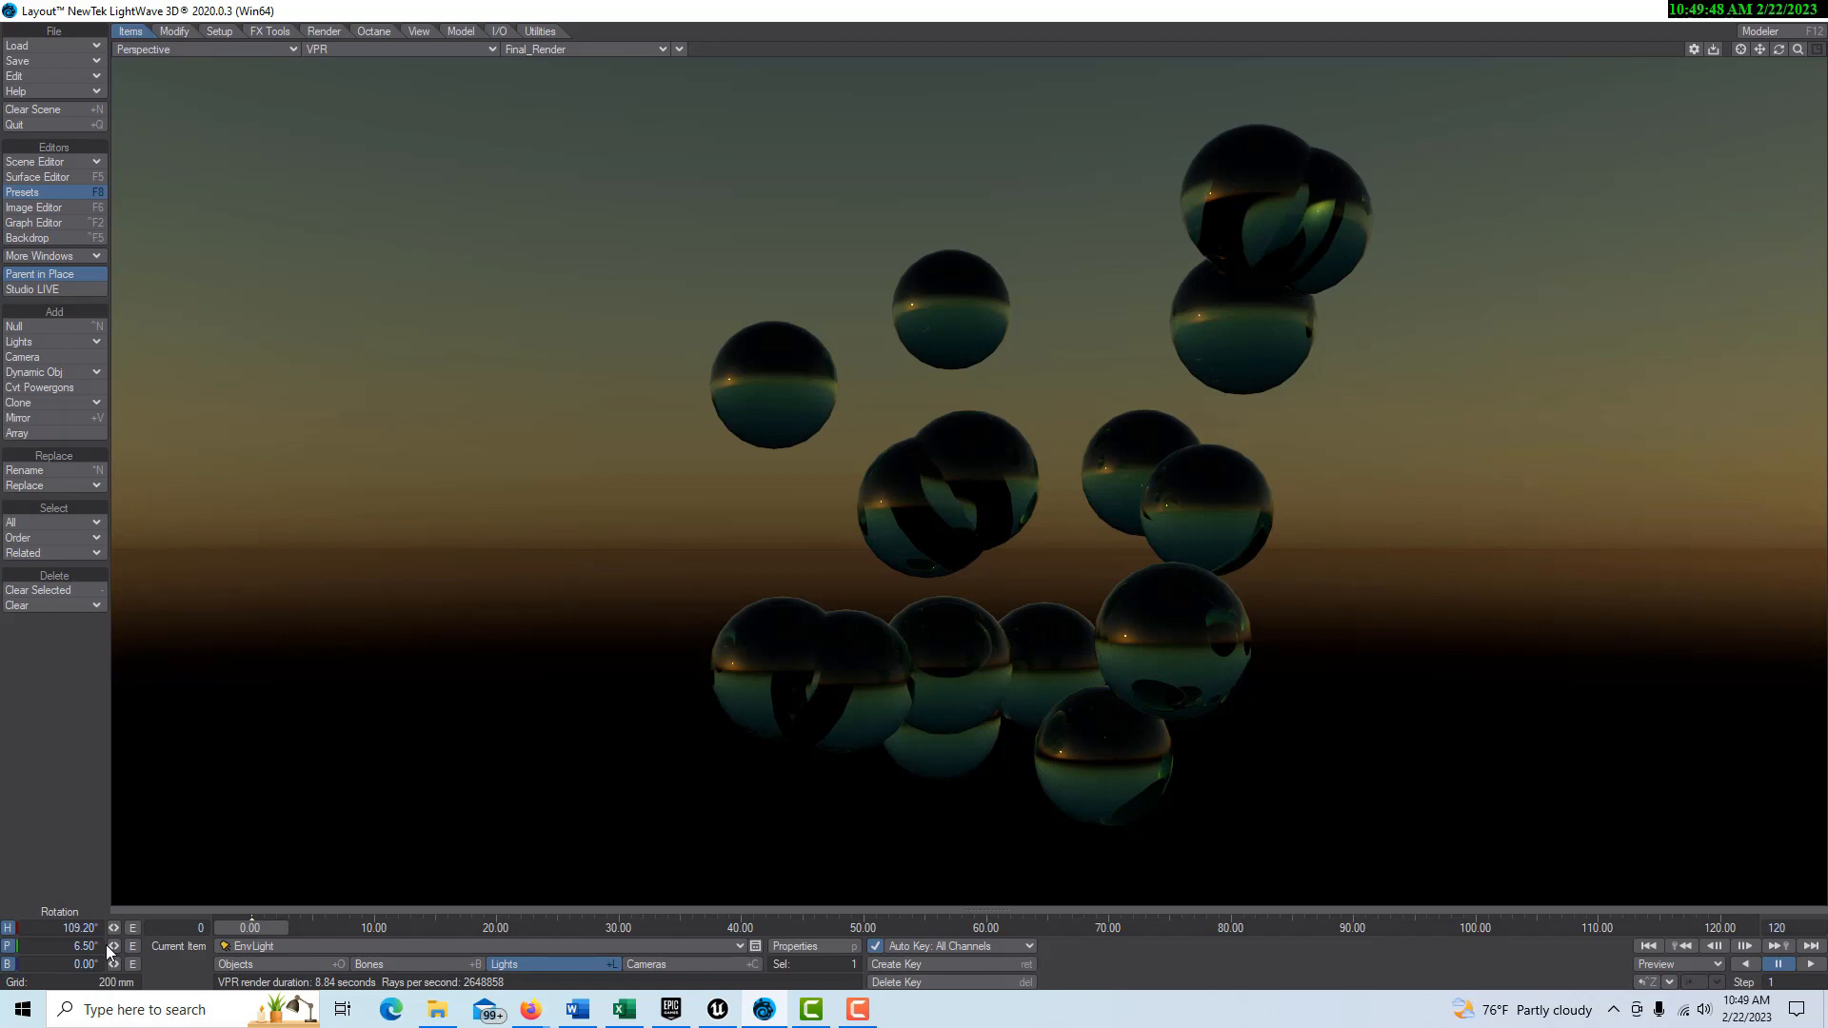
Step: Rotate the EnvLight to a heading of about 150.30° and a pitch of about 11.70° to adjust the sky lighting
left_click_drag(113, 945, 161, 928)
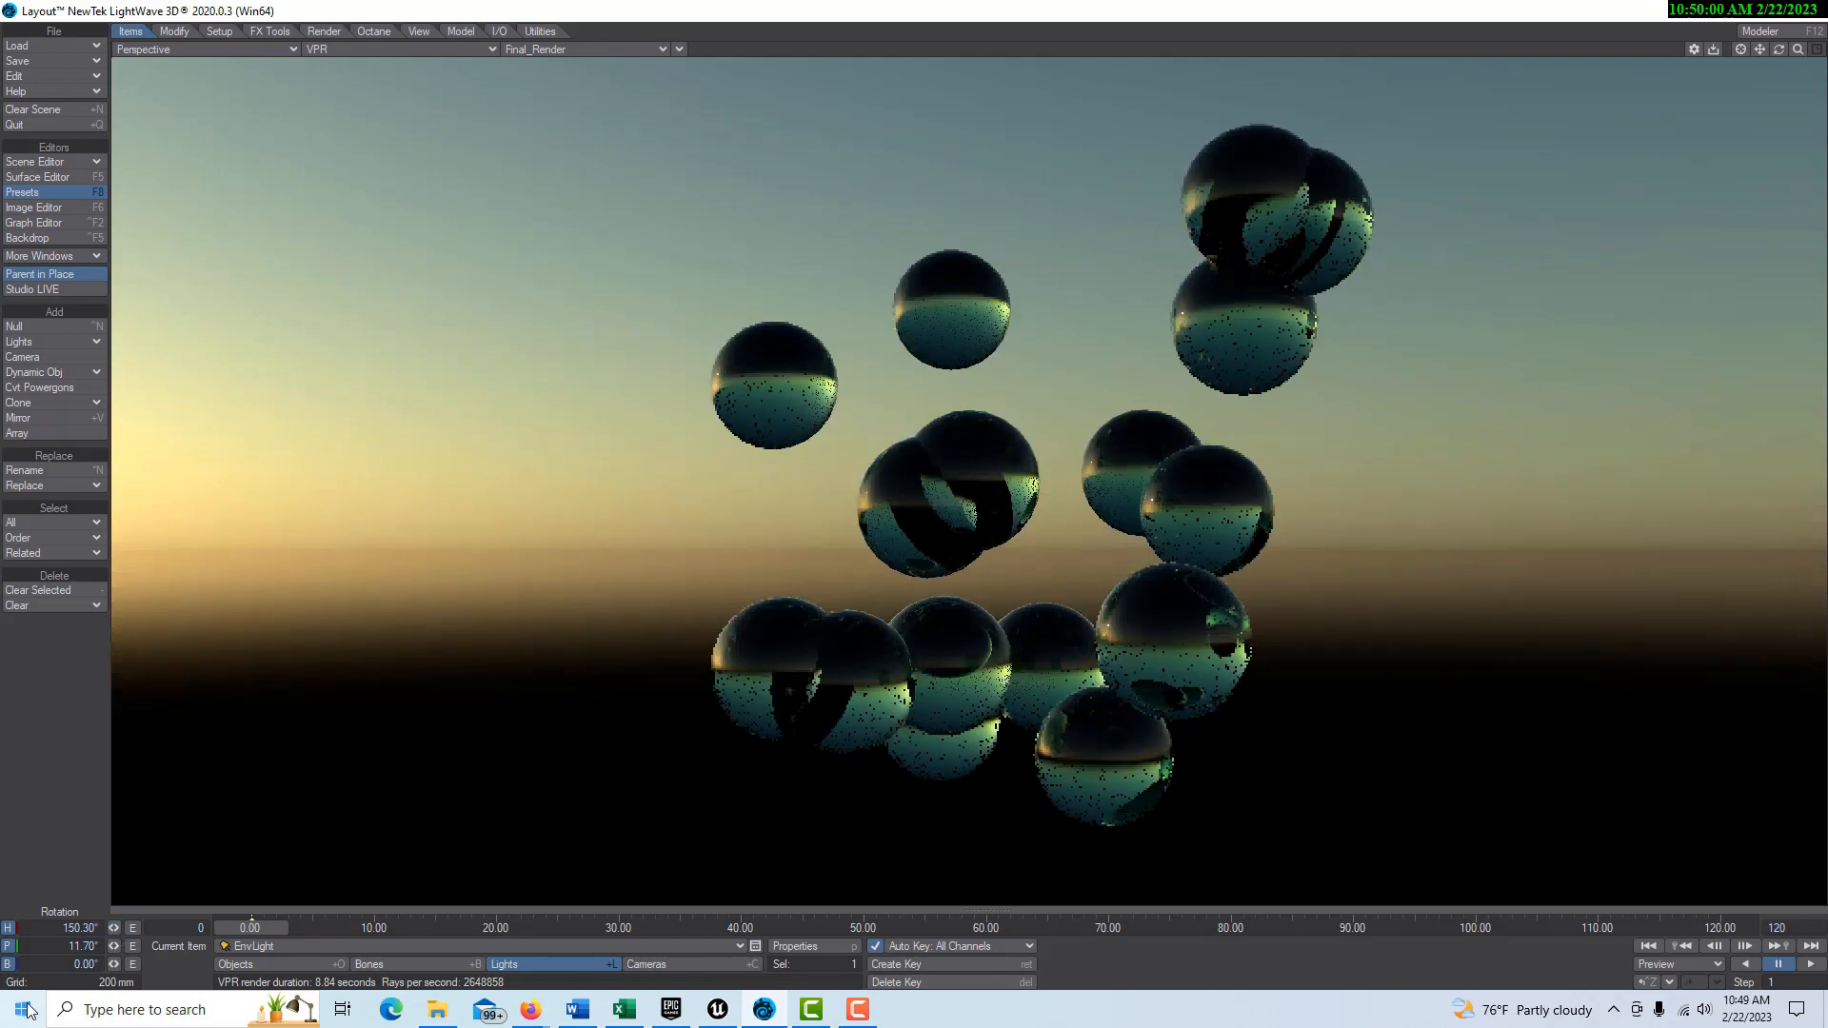